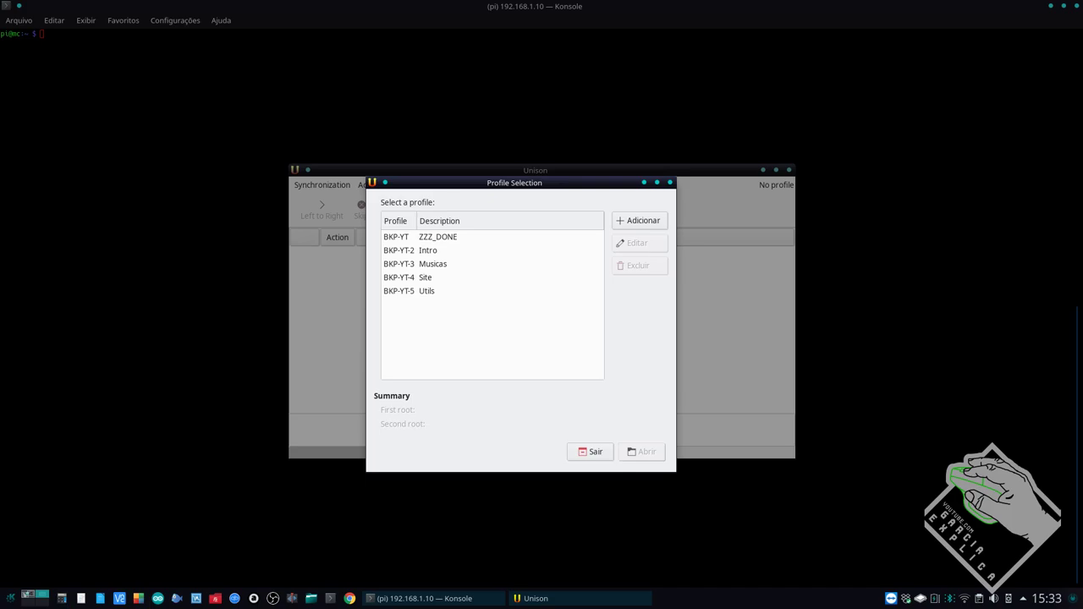
{"action": "left_click_drag", "start_coordinate": [490, 190], "coordinate": [512, 190]}
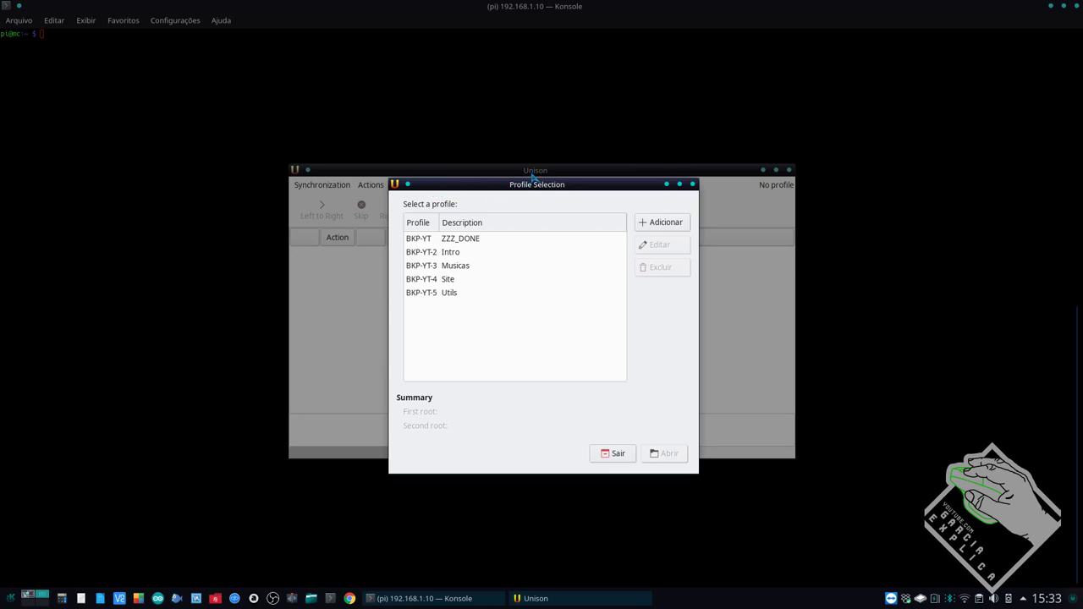
{"action": "left_click_drag", "start_coordinate": [534, 189], "coordinate": [537, 188]}
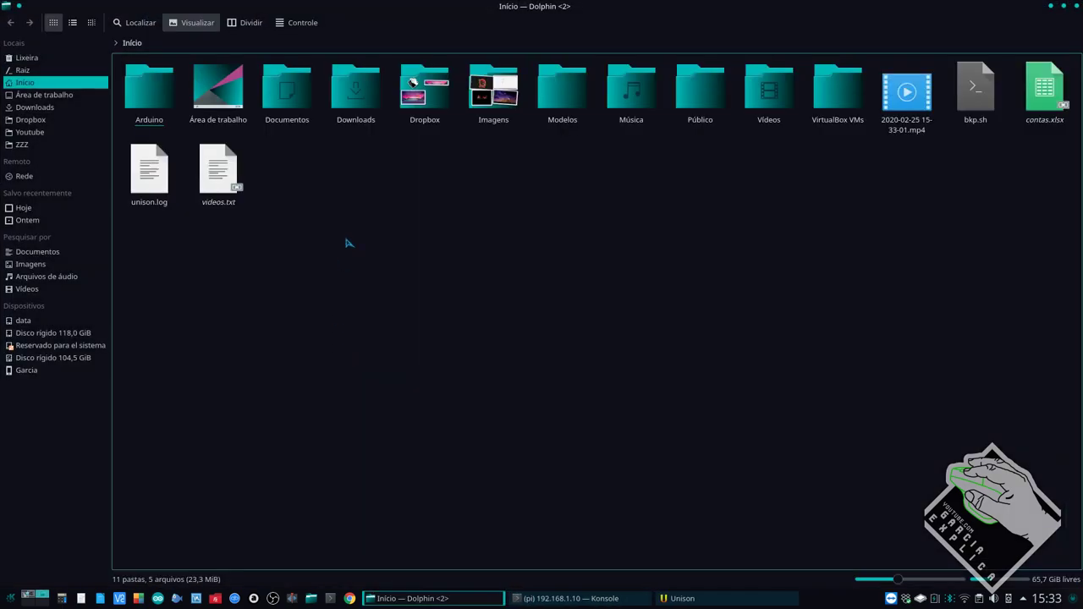
Open the Downloads folder in Dolphin and split the view to show it in two panes side by side
{"action": "left_click", "coordinate": [373, 125]}
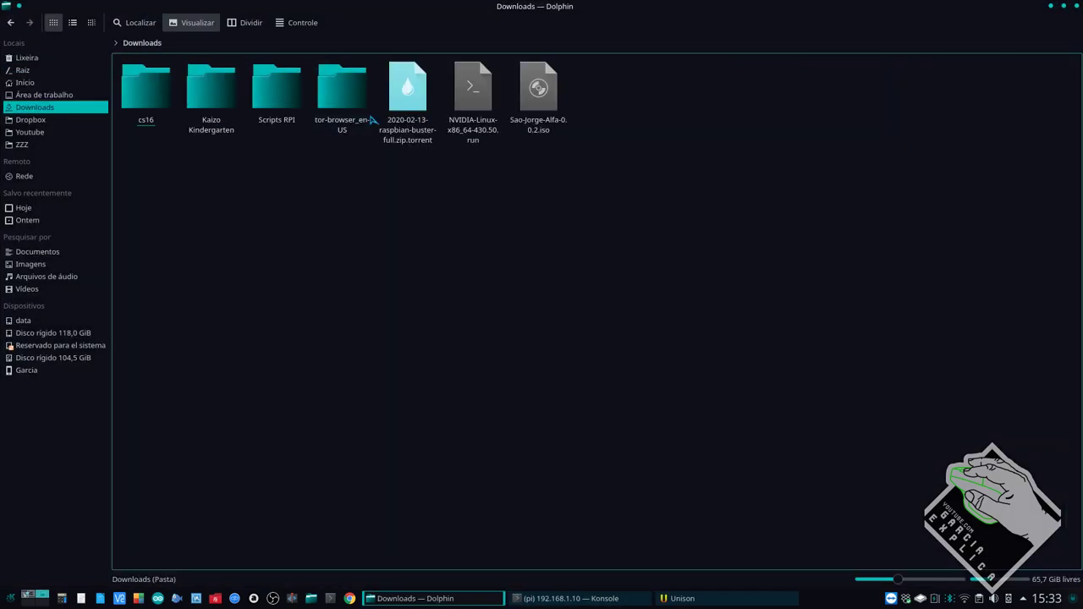
{"action": "key", "text": "F3"}
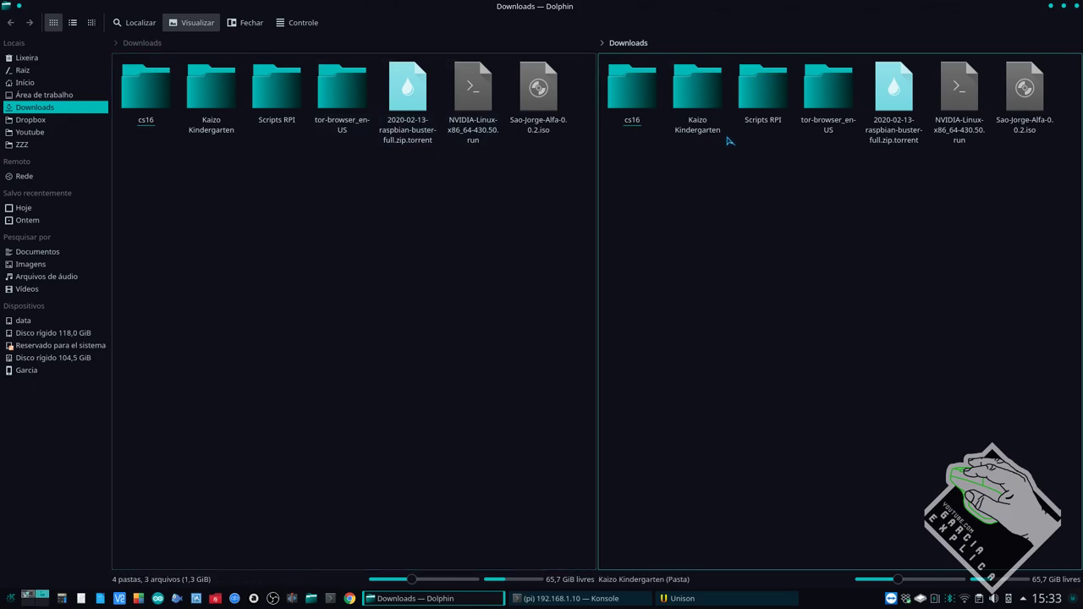
{"action": "left_click", "coordinate": [247, 103]}
{"action": "key", "text": "ctrl+l"}
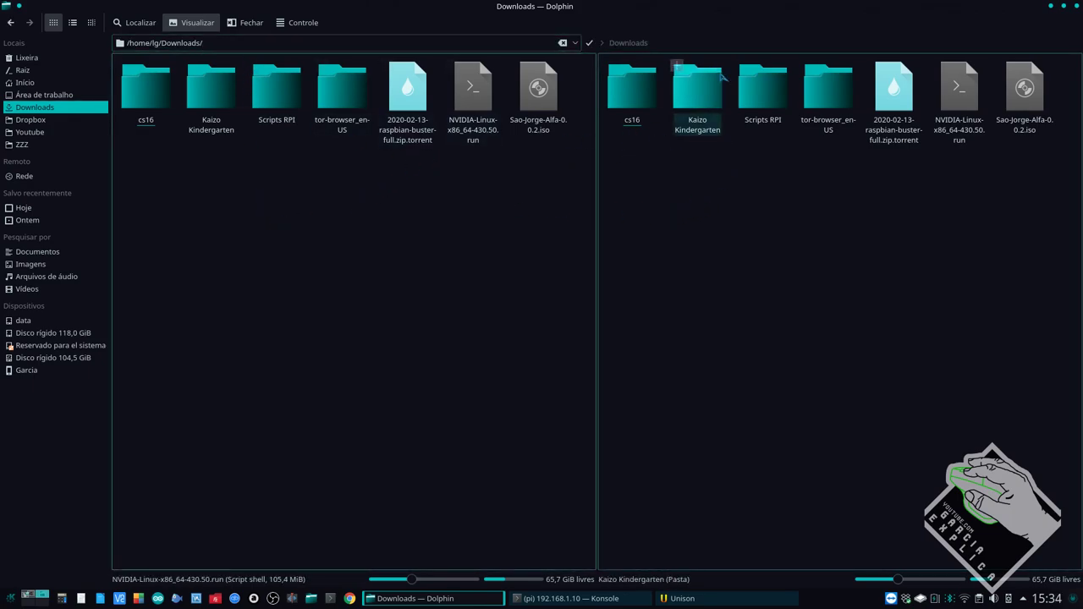
{"action": "left_click", "coordinate": [724, 212]}
{"action": "left_click", "coordinate": [554, 222]}
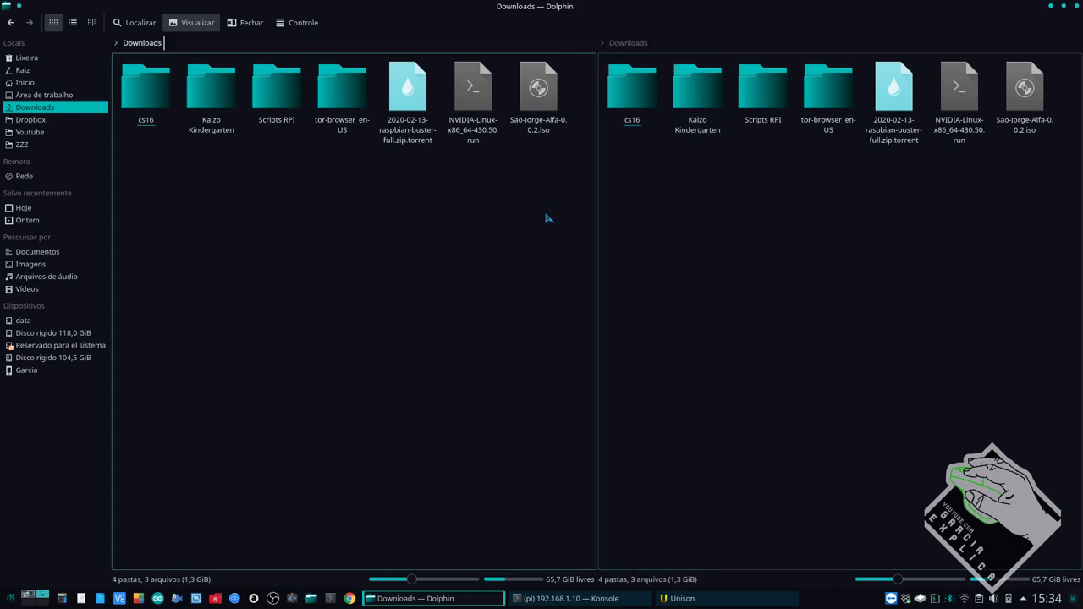
{"action": "left_click", "coordinate": [641, 234]}
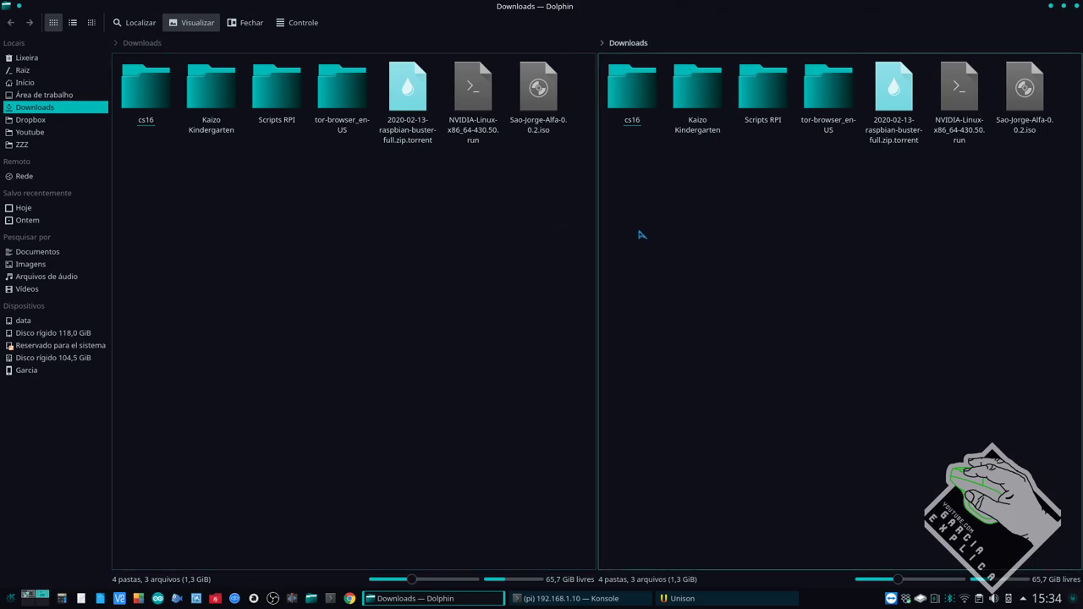
{"action": "left_click", "coordinate": [707, 602]}
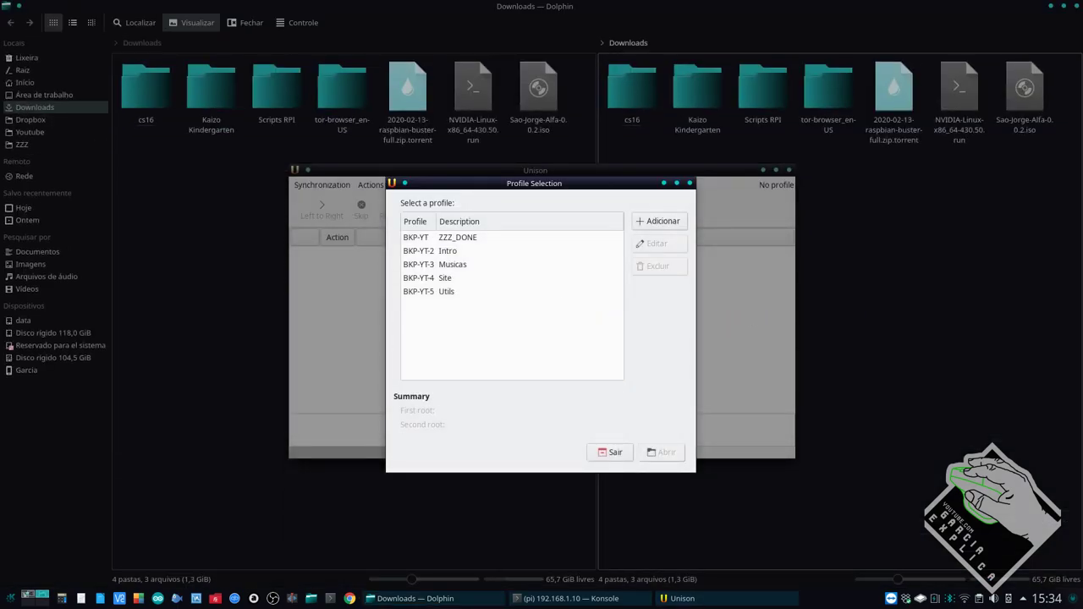
{"action": "left_click", "coordinate": [808, 293]}
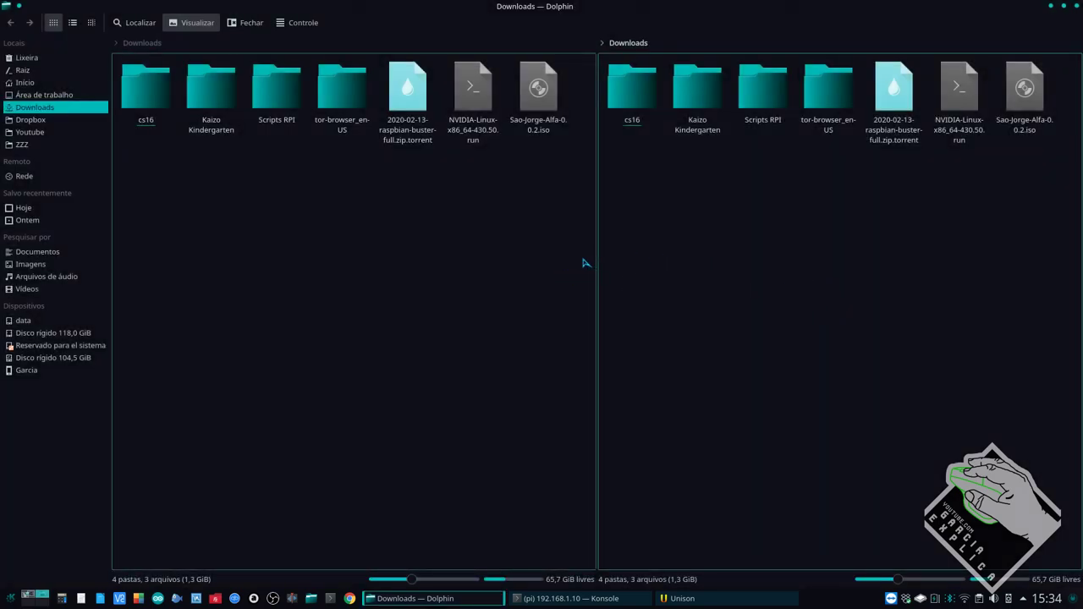
{"action": "left_click", "coordinate": [563, 339]}
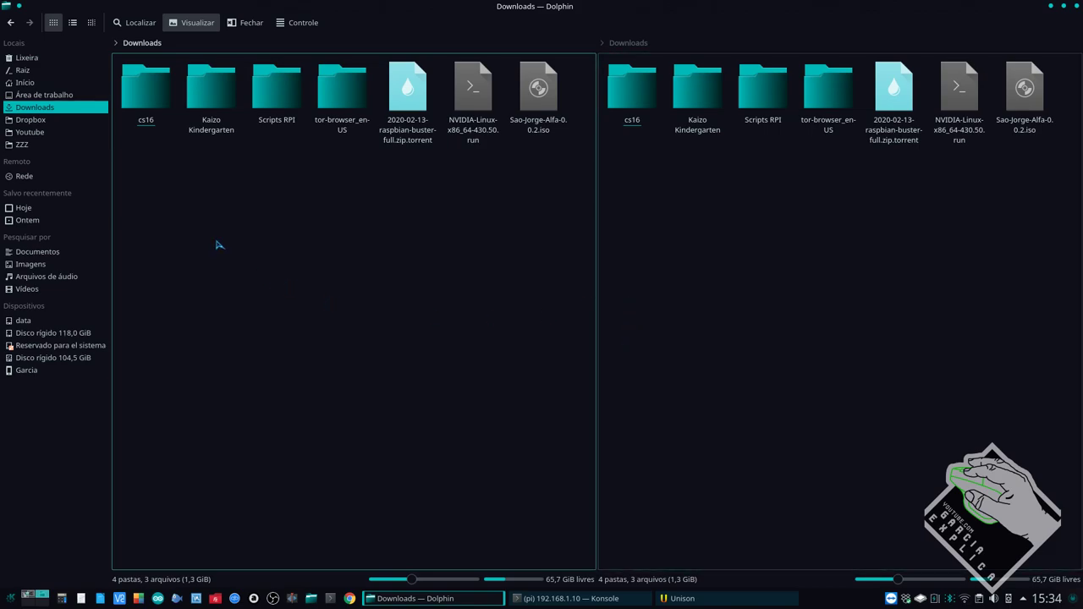
{"action": "left_click_drag", "start_coordinate": [162, 212], "coordinate": [327, 206]}
{"action": "left_click_drag", "start_coordinate": [150, 193], "coordinate": [571, 114]}
{"action": "left_click_drag", "start_coordinate": [634, 223], "coordinate": [1049, 89]}
{"action": "left_click", "coordinate": [835, 231]}
{"action": "left_click_drag", "start_coordinate": [638, 222], "coordinate": [926, 220]}
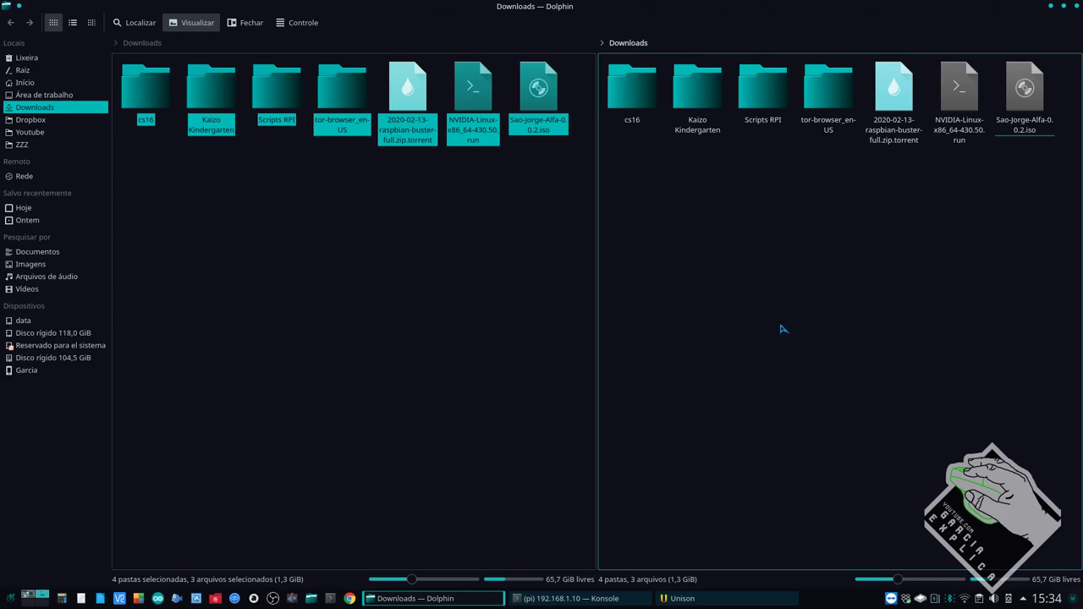
{"action": "left_click", "coordinate": [702, 597]}
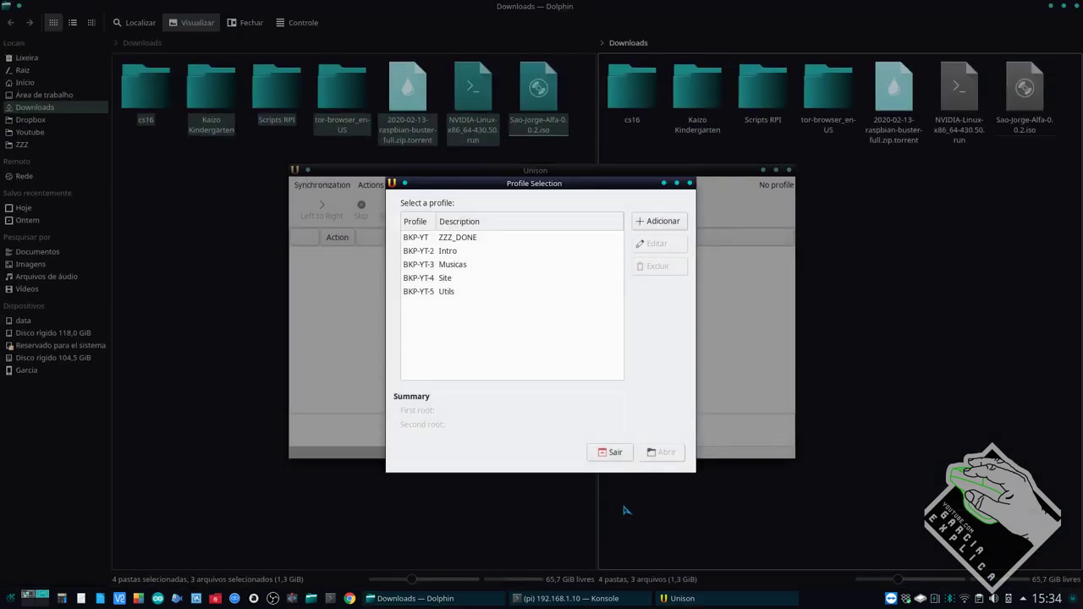
{"action": "left_click", "coordinate": [677, 157]}
{"action": "left_click_drag", "start_coordinate": [636, 173], "coordinate": [1058, 114]}
{"action": "left_click", "coordinate": [966, 176]}
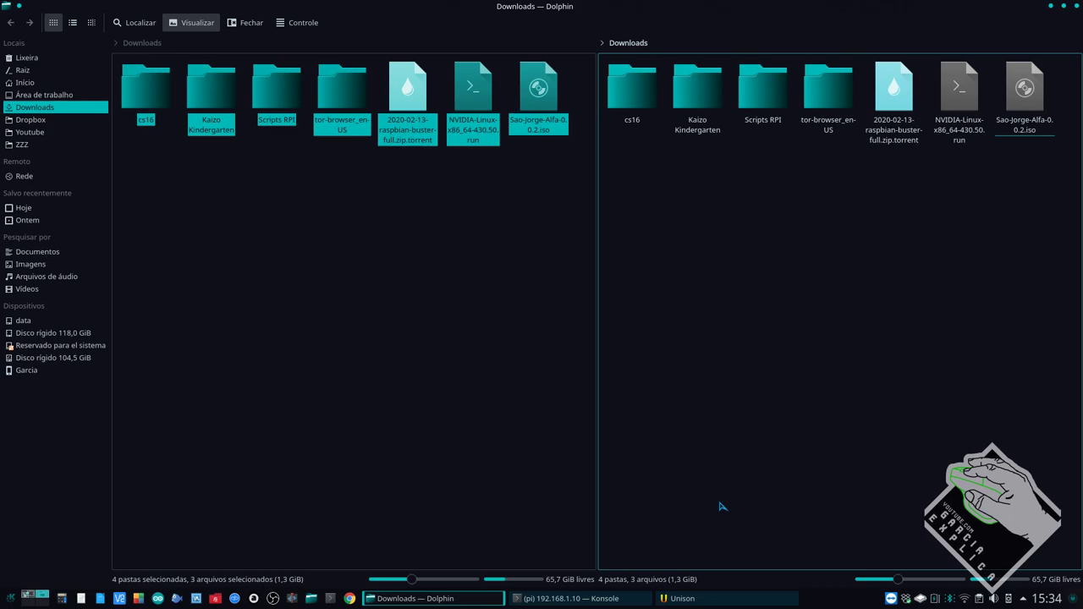
Close the Dolphin file manager and quit Unison from its profile selection window
{"action": "left_click", "coordinate": [725, 603]}
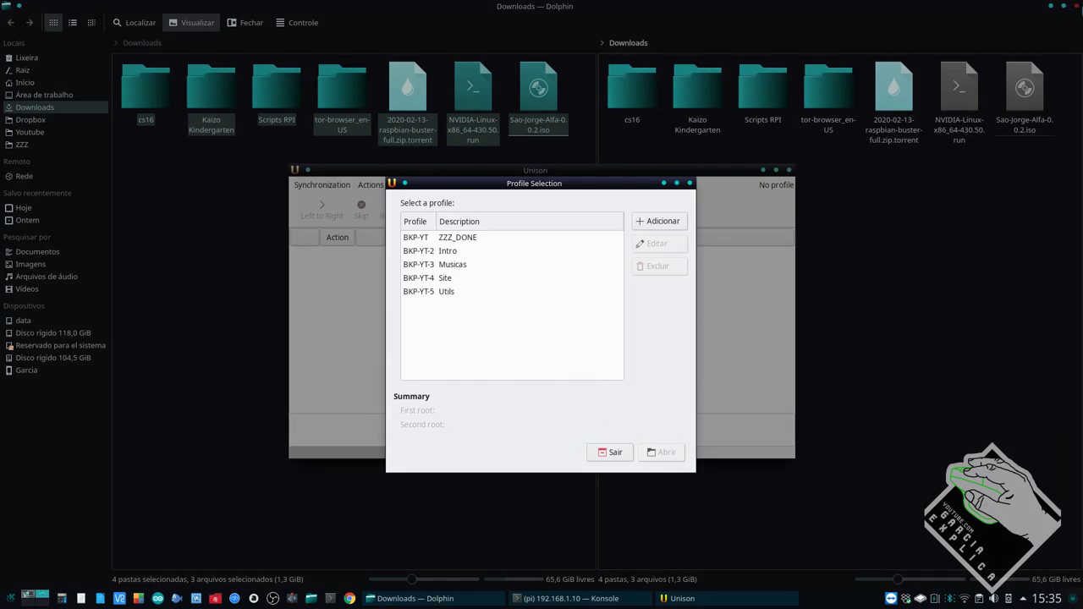
{"action": "left_click", "coordinate": [1075, 5]}
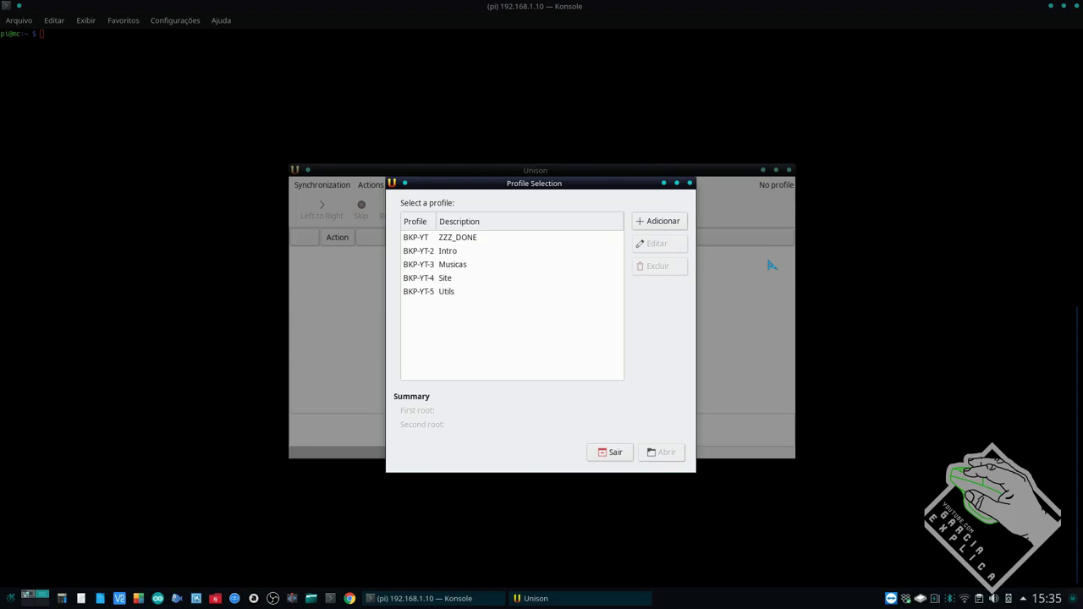
{"action": "left_click", "coordinate": [622, 457]}
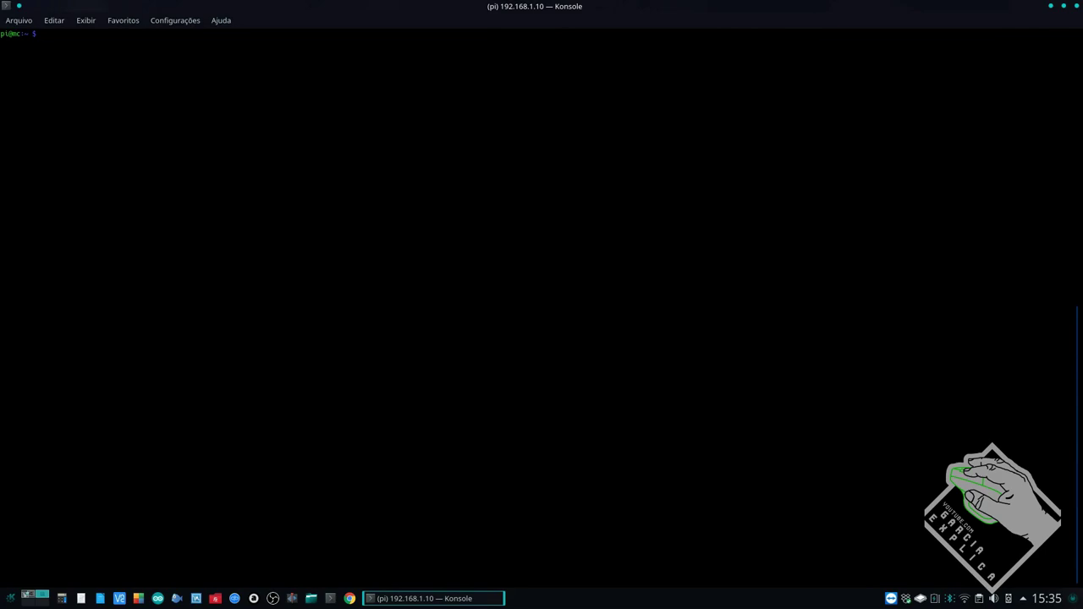
In the Konsole session on the Pi, write the command "sudo apt-get install -y unison unison-gtk" without running it
{"action": "type", "text": "sudo apt-get "}
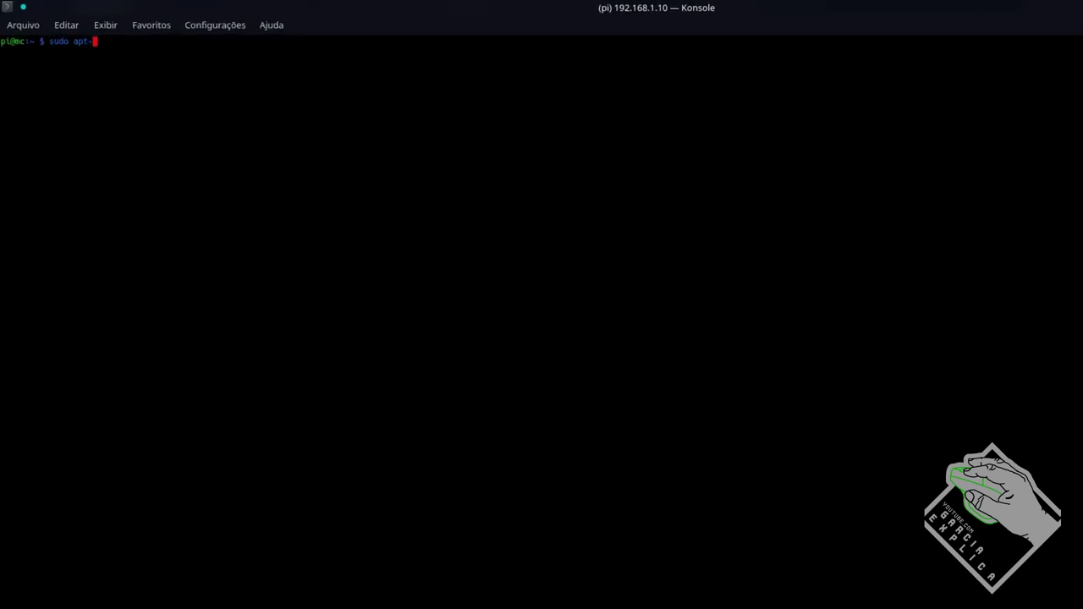
{"action": "type", "text": "inst"}
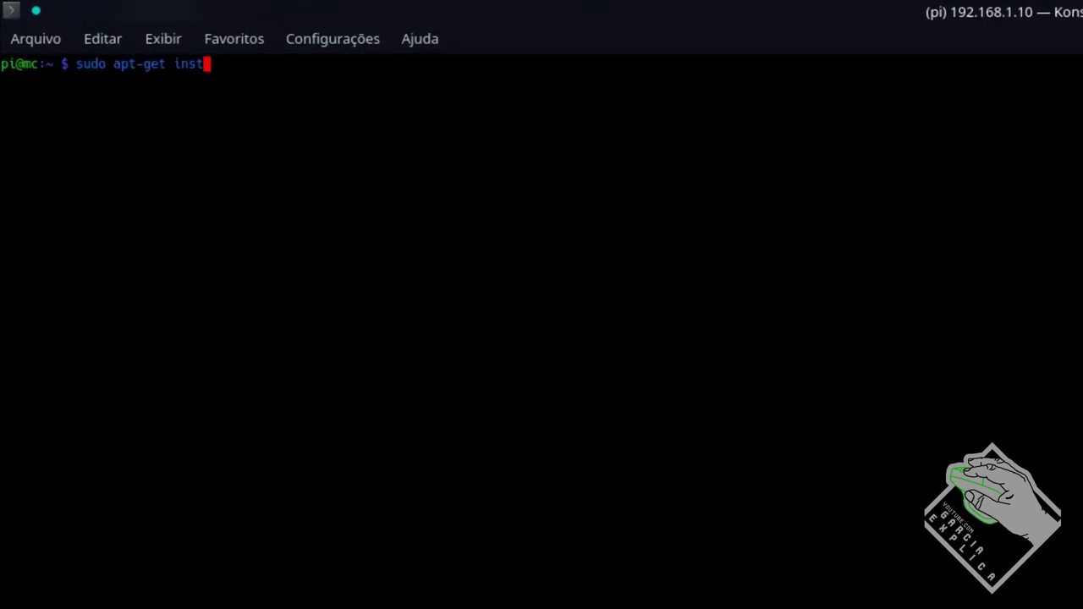
{"action": "type", "text": "all"}
{"action": "key", "text": "BackSpace"}
{"action": "key", "text": "BackSpace"}
{"action": "key", "text": "BackSpace"}
{"action": "type", "text": "t"}
{"action": "key", "text": "BackSpace"}
{"action": "type", "text": "all -y unison "}
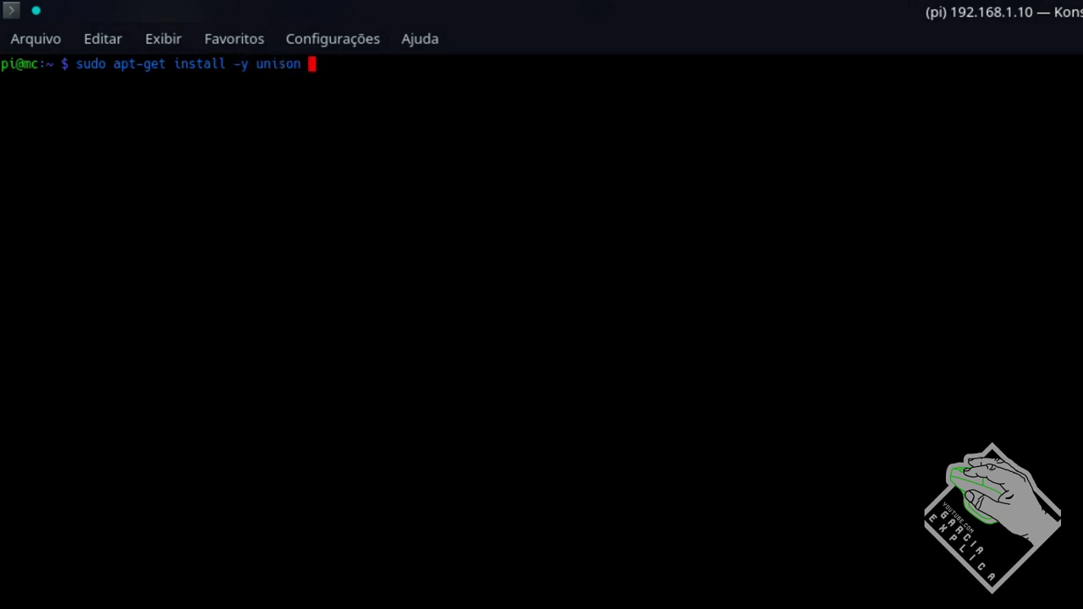
{"action": "type", "text": "unison-gtk"}
Review the package names in the install command and run it
{"action": "left_click_drag", "start_coordinate": [419, 64], "coordinate": [56, 74]}
{"action": "left_click", "coordinate": [169, 99]}
{"action": "left_click_drag", "start_coordinate": [391, 65], "coordinate": [76, 64]}
{"action": "left_click", "coordinate": [421, 227]}
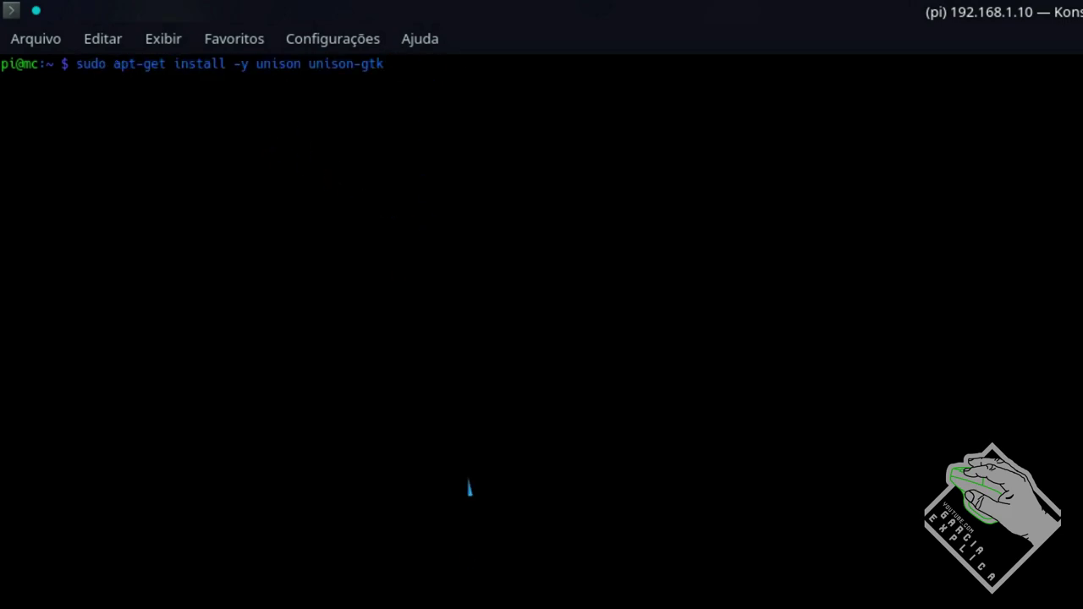
{"action": "key", "text": "super"}
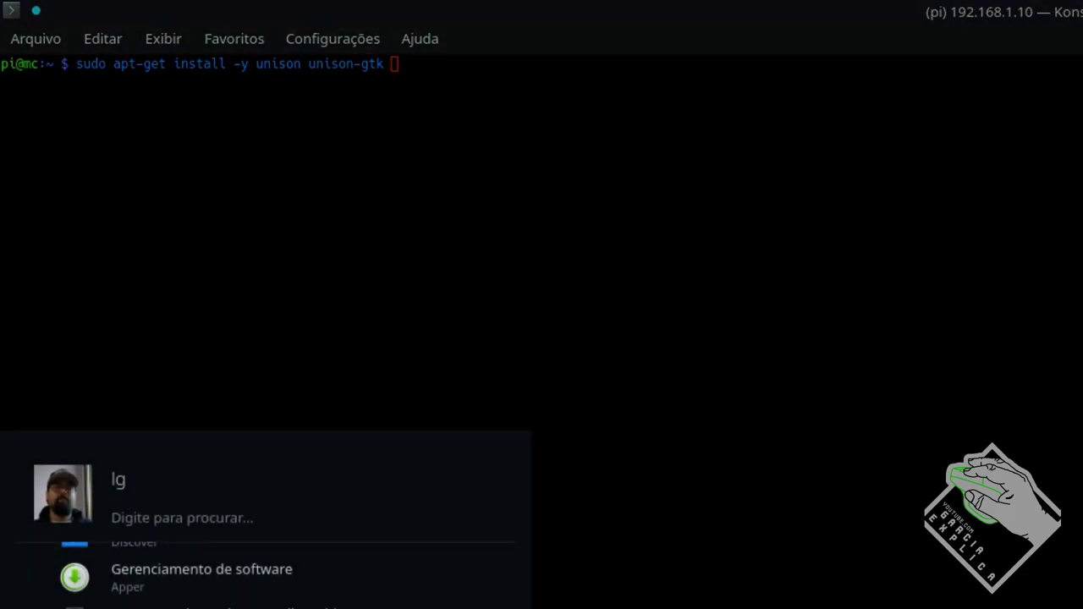
{"action": "key", "text": "Escape"}
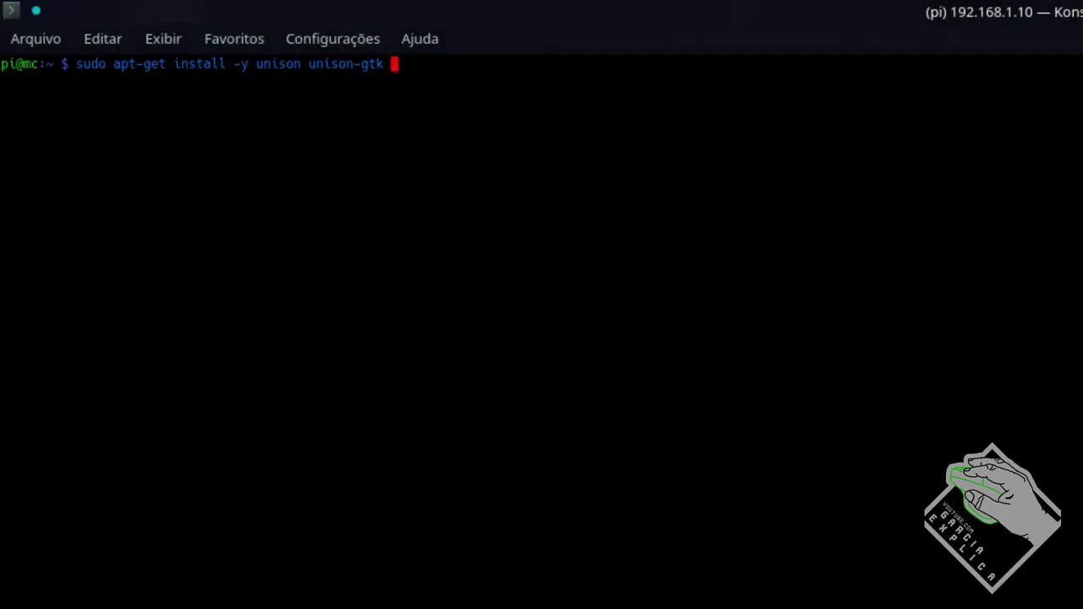
{"action": "left_click_drag", "start_coordinate": [405, 64], "coordinate": [300, 80]}
{"action": "left_click", "coordinate": [87, 78]}
{"action": "left_click", "coordinate": [249, 71]}
{"action": "left_click", "coordinate": [539, 538]}
{"action": "key", "text": "Return"}
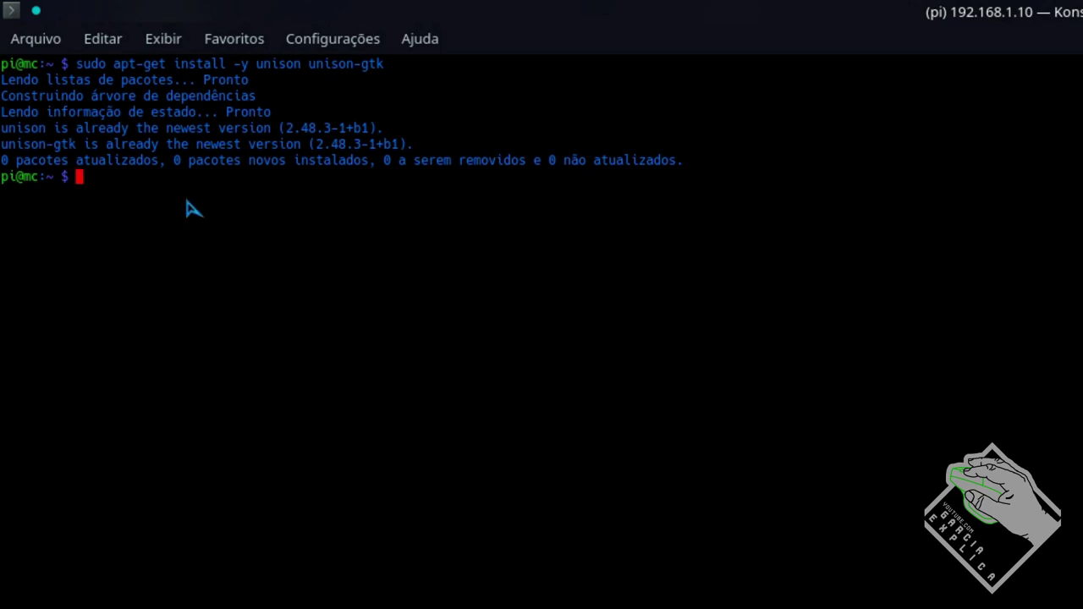
Open the file /etc/fstab in nano
{"action": "type", "text": "cd"}
{"action": "key", "text": "BackSpace"}
{"action": "key", "text": "BackSpace"}
{"action": "key", "text": "BackSpace"}
{"action": "type", "text": "nano /etc/"}
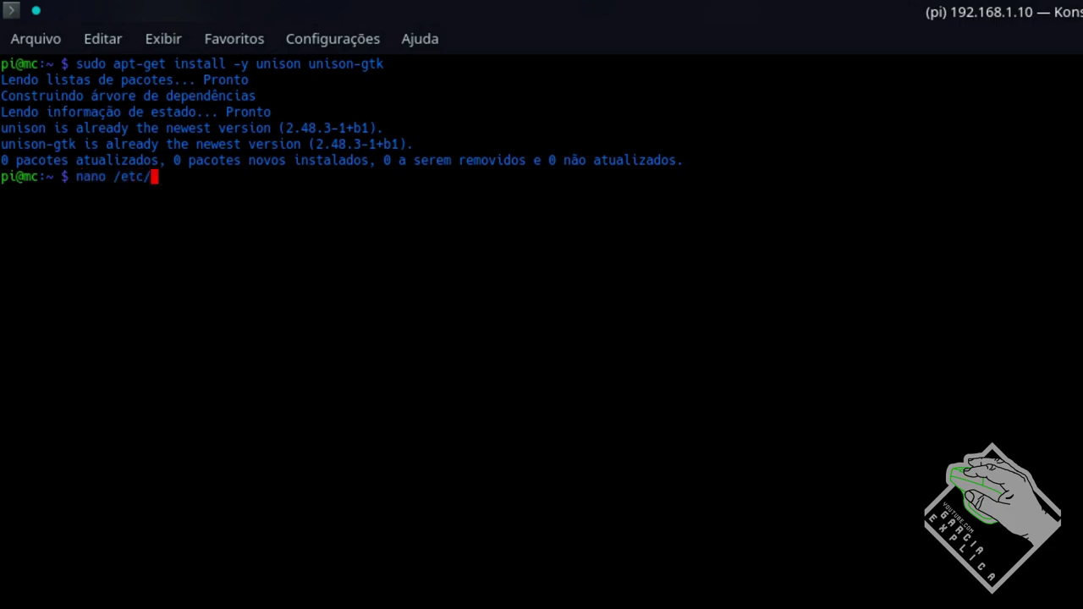
{"action": "type", "text": "fstab"}
{"action": "key", "text": "Return"}
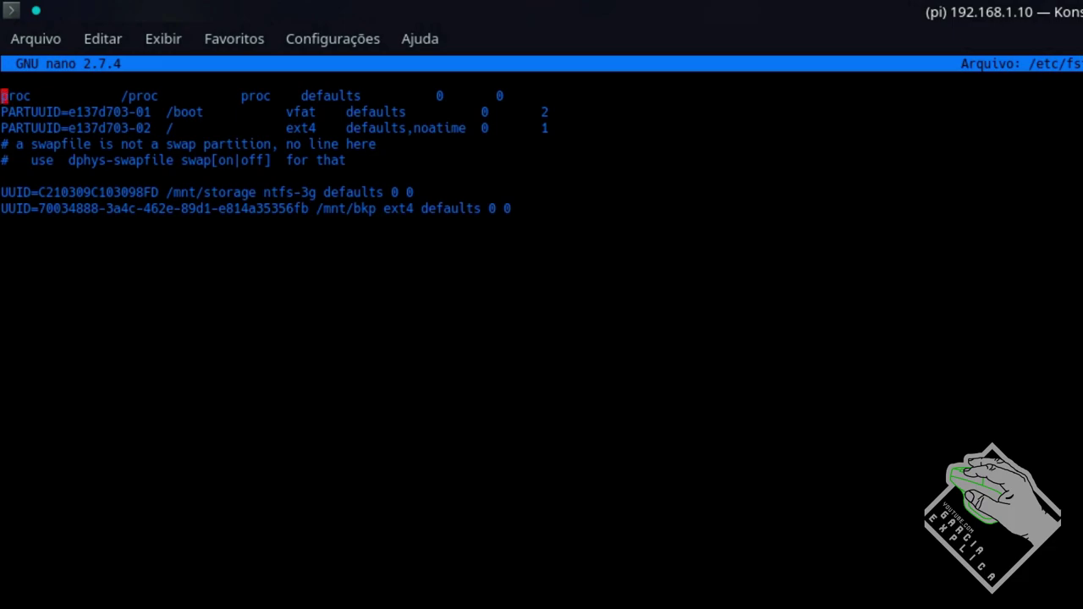
Examine the fstab line for the ext4 backup disk and its /mnt/bkp mount point, and exit nano without changes
{"action": "left_click_drag", "start_coordinate": [514, 208], "coordinate": [7, 207]}
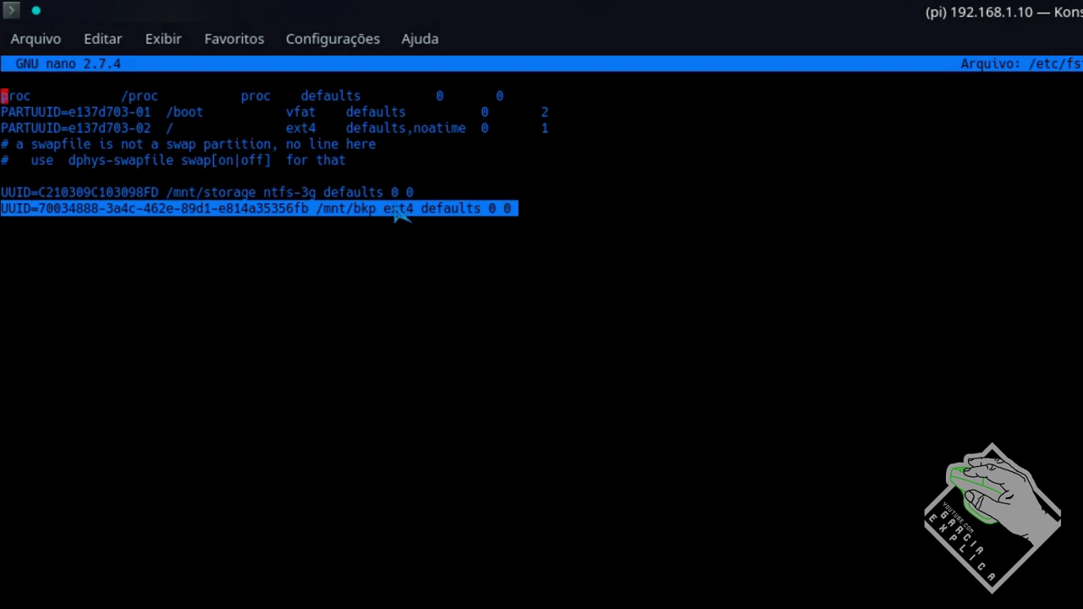
{"action": "left_click", "coordinate": [365, 220]}
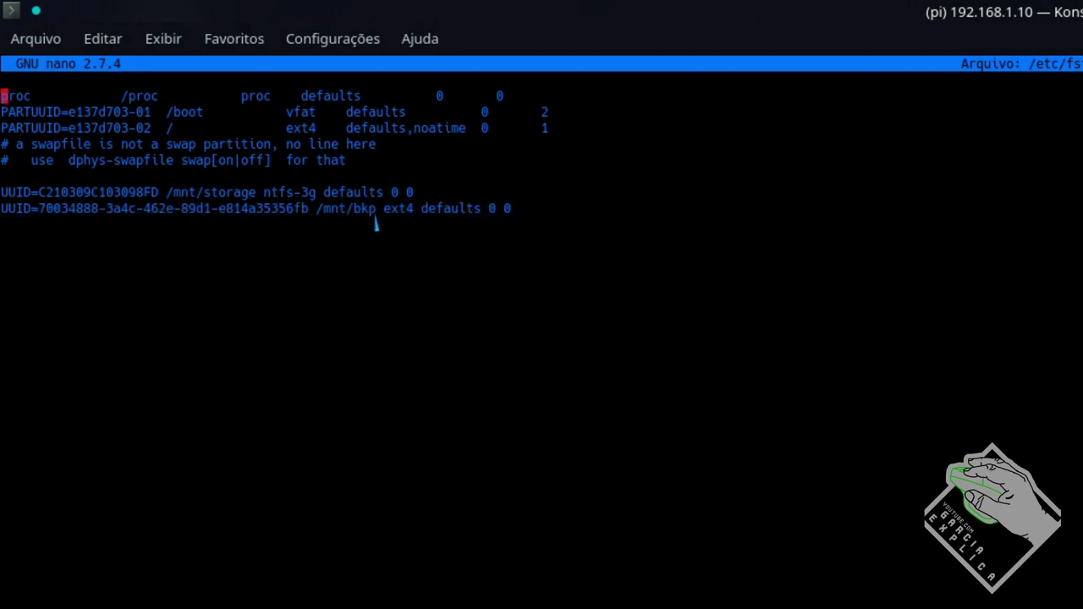
{"action": "mouse_move", "coordinate": [373, 222]}
{"action": "left_mouse_down"}
{"action": "mouse_move", "coordinate": [327, 211]}
{"action": "mouse_move", "coordinate": [348, 222]}
{"action": "mouse_move", "coordinate": [379, 212]}
{"action": "left_mouse_up"}
{"action": "left_click", "coordinate": [320, 211]}
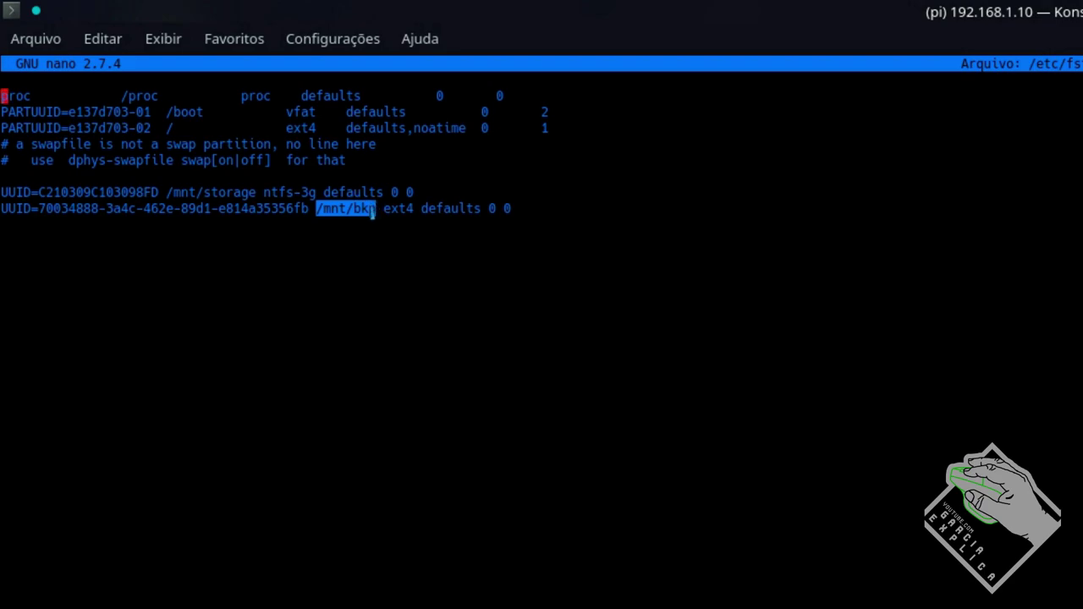
{"action": "left_click", "coordinate": [375, 212]}
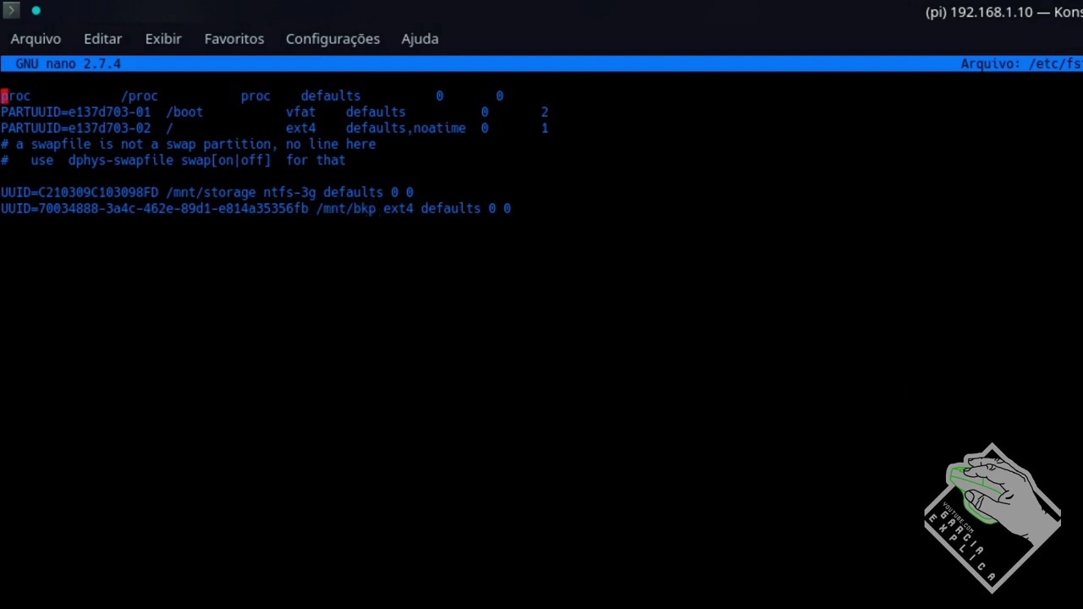
{"action": "key", "text": "ctrl+x"}
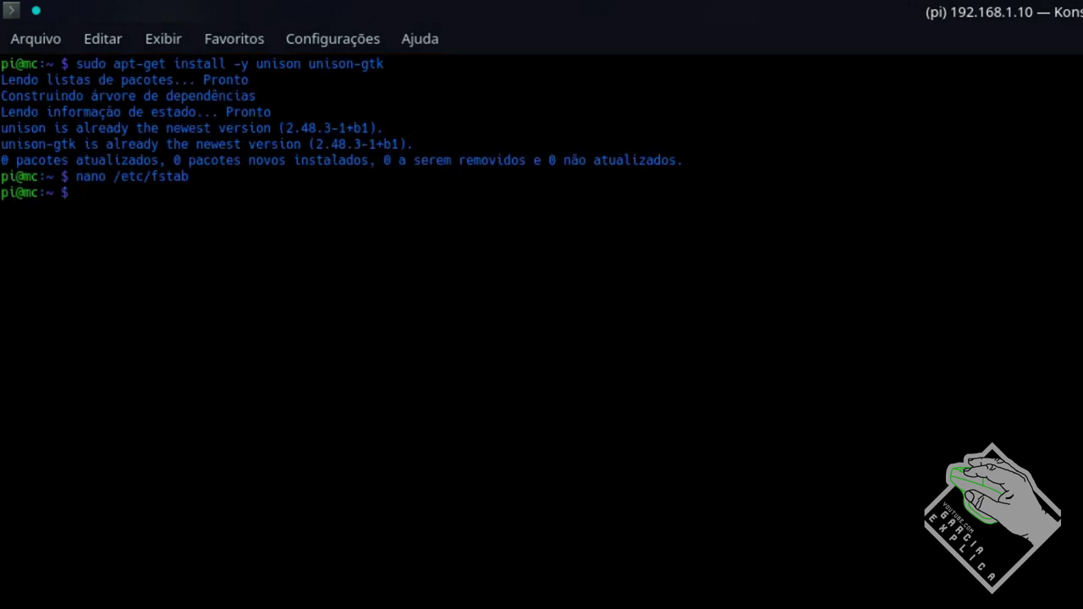
Change to the /mnt/ directory and list its contents
{"action": "type", "text": "cd /mnt/"}
{"action": "key", "text": "Return"}
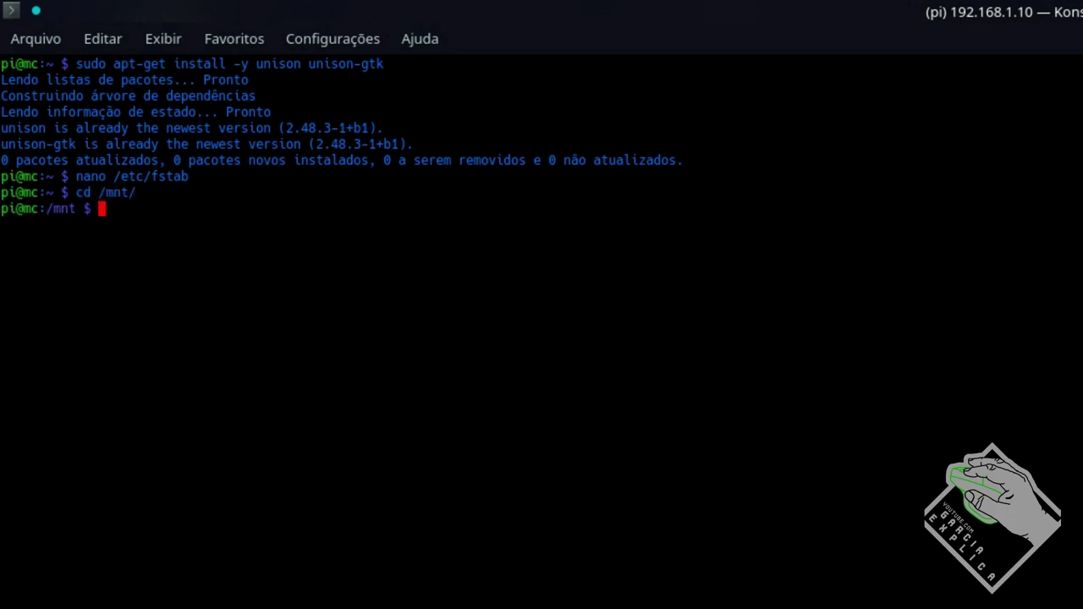
{"action": "type", "text": "ls"}
{"action": "key", "text": "Return"}
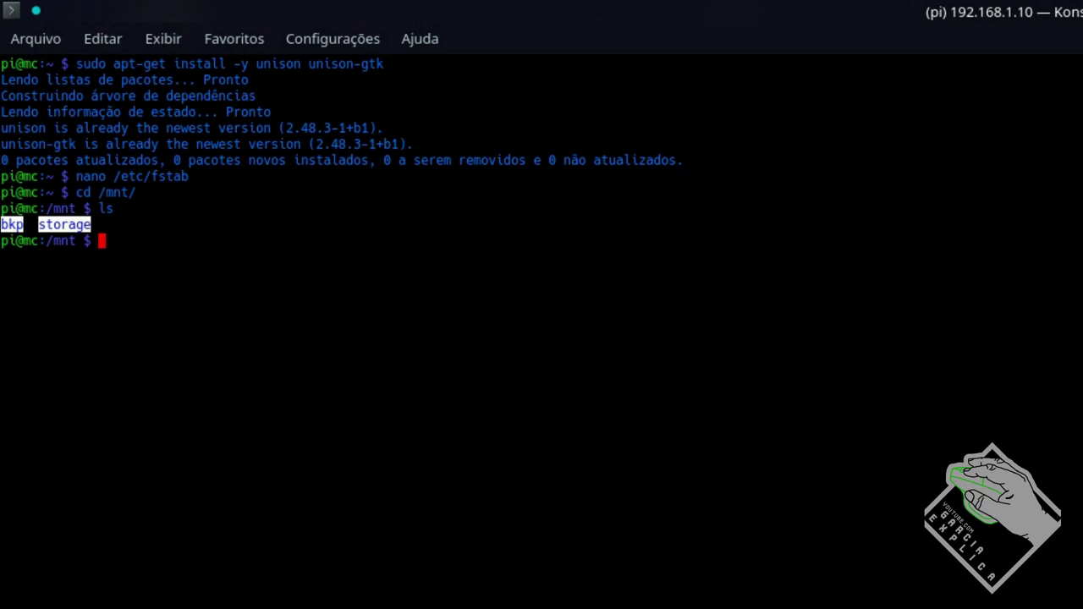
Change to the bkp/ directory and list its contents, also in detail with "ls -la", focusing on the predator folder
{"action": "type", "text": "cd bkp/"}
{"action": "key", "text": "Return"}
{"action": "type", "text": "ls"}
{"action": "key", "text": "Return"}
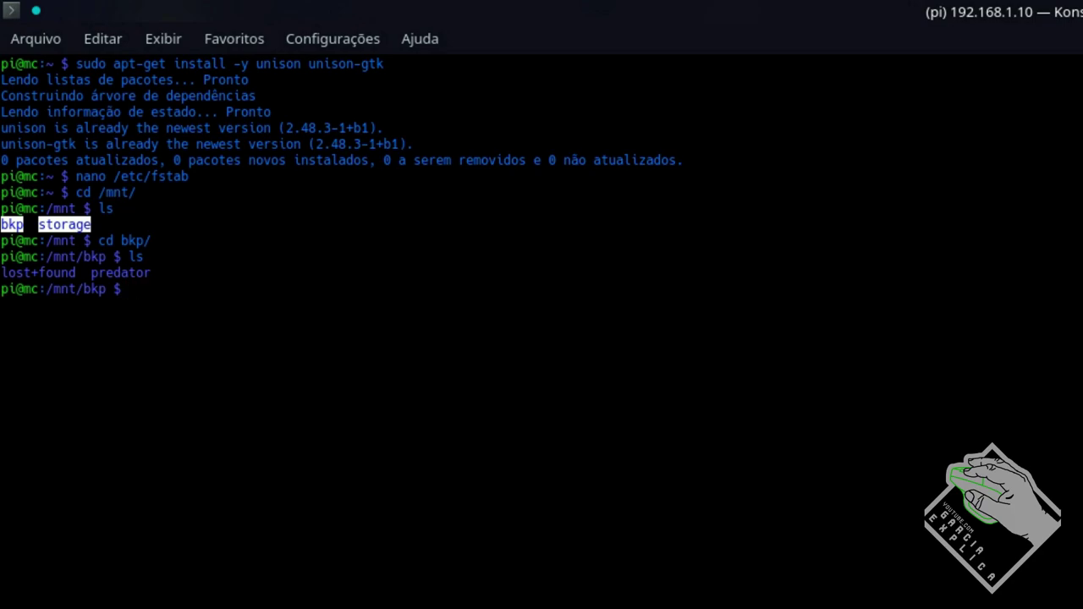
{"action": "type", "text": "ls -la"}
{"action": "key", "text": "Return"}
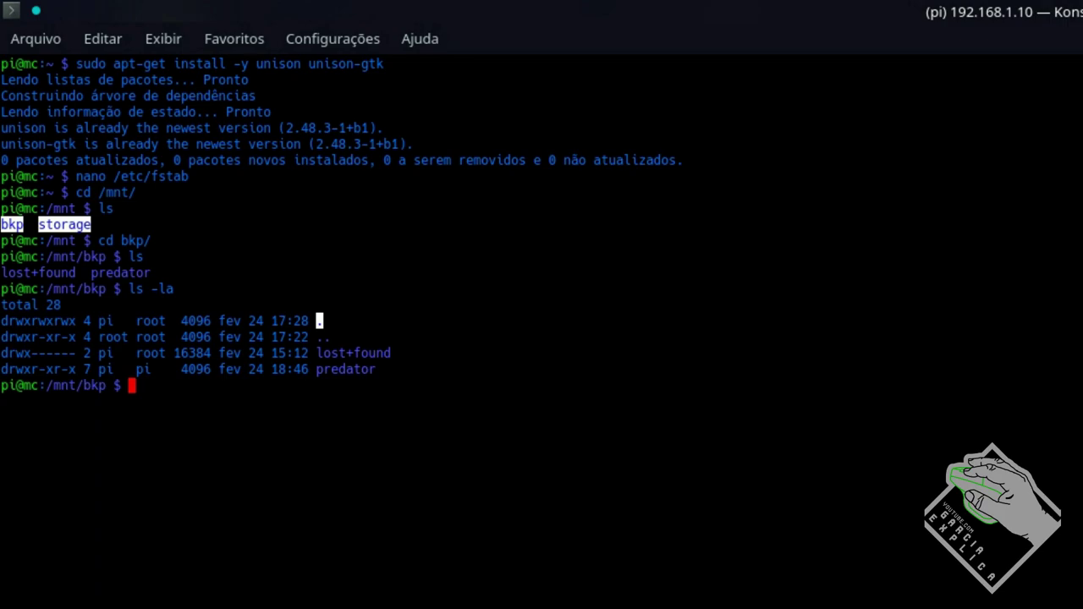
{"action": "left_click_drag", "start_coordinate": [85, 273], "coordinate": [200, 275]}
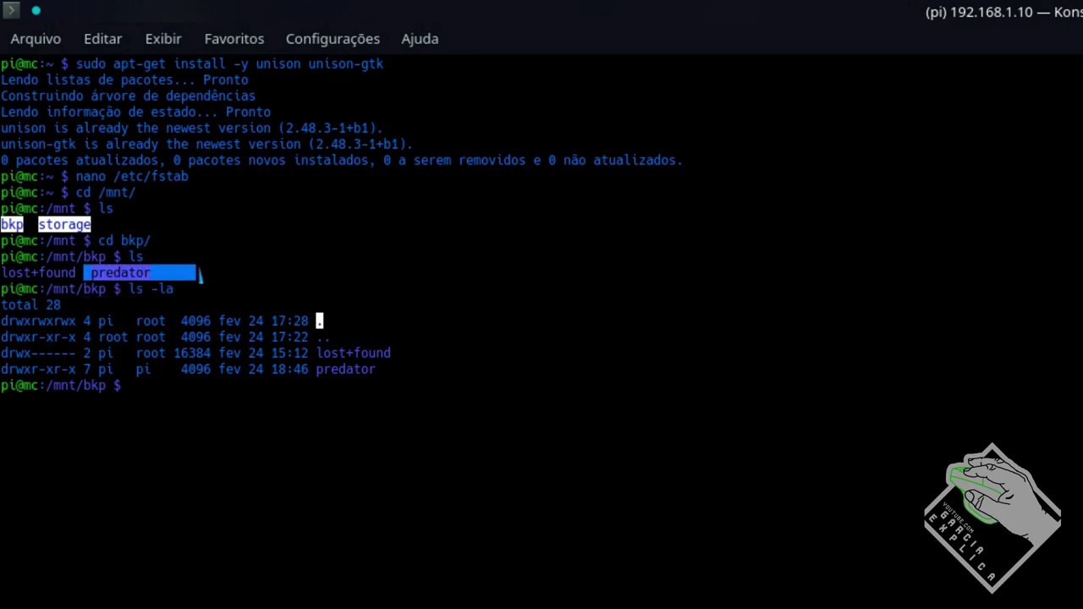
Examine the permissions, owner and group of the predator folder in the detailed listing
{"action": "triple_click", "coordinate": [81, 372]}
{"action": "left_click_drag", "start_coordinate": [84, 372], "coordinate": [206, 372]}
{"action": "left_click", "coordinate": [135, 370]}
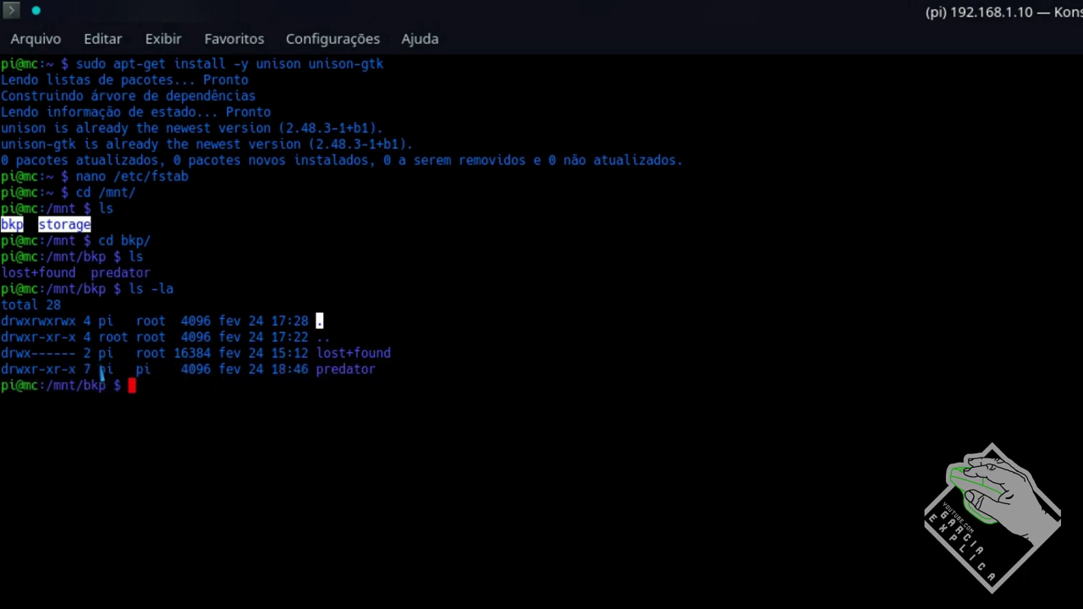
{"action": "left_click_drag", "start_coordinate": [133, 371], "coordinate": [178, 371]}
{"action": "left_click", "coordinate": [133, 372]}
{"action": "left_click_drag", "start_coordinate": [109, 382], "coordinate": [100, 382]}
{"action": "left_click_drag", "start_coordinate": [12, 375], "coordinate": [99, 372]}
{"action": "left_click", "coordinate": [137, 373]}
{"action": "type", "text": "sudo ch"}
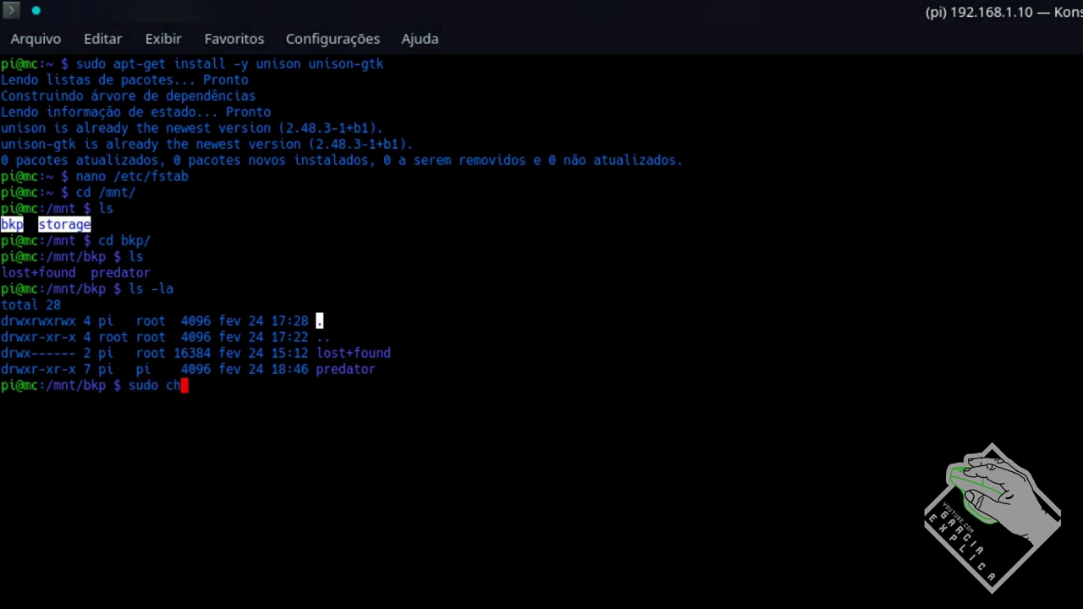
{"action": "type", "text": "md"}
{"action": "key", "text": "BackSpace"}
{"action": "type", "text": "od 777 "}
{"action": "type", "text": "p"}
{"action": "key", "text": "Tab"}
{"action": "key", "text": "BackSpace"}
{"action": "key", "text": "BackSpace"}
{"action": "key", "text": "BackSpace"}
{"action": "key", "text": "BackSpace"}
{"action": "key", "text": "BackSpace"}
{"action": "key", "text": "BackSpace"}
{"action": "key", "text": "BackSpace"}
{"action": "key", "text": "BackSpace"}
{"action": "key", "text": "BackSpace"}
{"action": "key", "text": "BackSpace"}
{"action": "key", "text": "BackSpace"}
{"action": "key", "text": "BackSpace"}
{"action": "key", "text": "BackSpace"}
{"action": "key", "text": "BackSpace"}
{"action": "key", "text": "BackSpace"}
{"action": "key", "text": "BackSpace"}
{"action": "key", "text": "BackSpace"}
{"action": "key", "text": "BackSpace"}
Show the help for the ownership command by running "sudo chown --help"
{"action": "type", "text": "hown pi p"}
{"action": "key", "text": "Tab"}
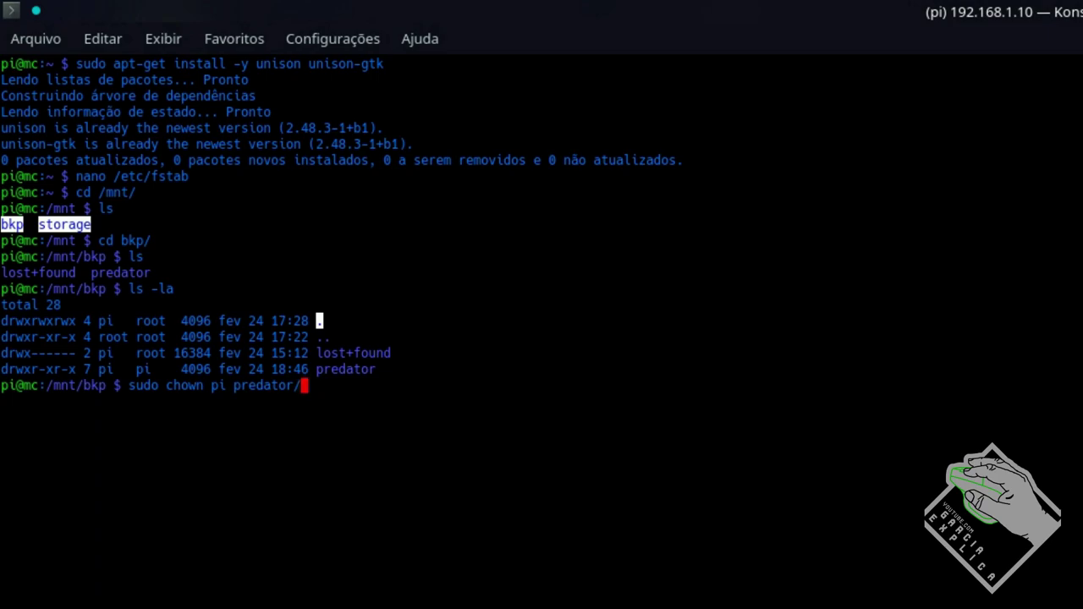
{"action": "key", "text": "BackSpace"}
{"action": "key", "text": "BackSpace"}
{"action": "key", "text": "BackSpace"}
{"action": "key", "text": "BackSpace"}
{"action": "key", "text": "BackSpace"}
{"action": "key", "text": "BackSpace"}
{"action": "key", "text": "BackSpace"}
{"action": "key", "text": "BackSpace"}
{"action": "key", "text": "BackSpace"}
{"action": "key", "text": "BackSpace"}
{"action": "key", "text": "BackSpace"}
{"action": "type", "text": "--help"}
{"action": "key", "text": "Return"}
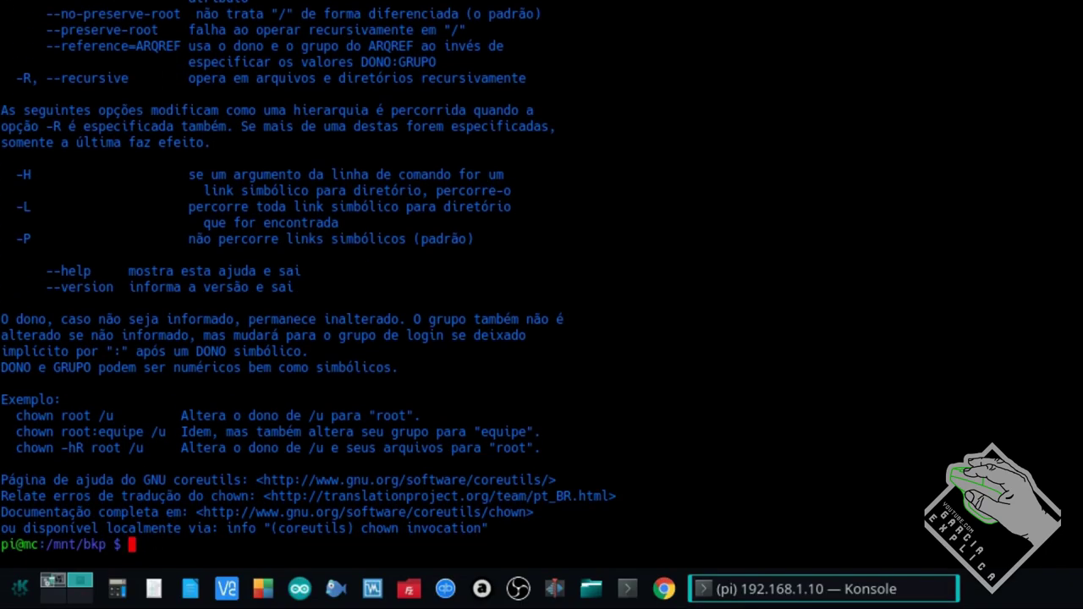
{"action": "key", "text": "Up"}
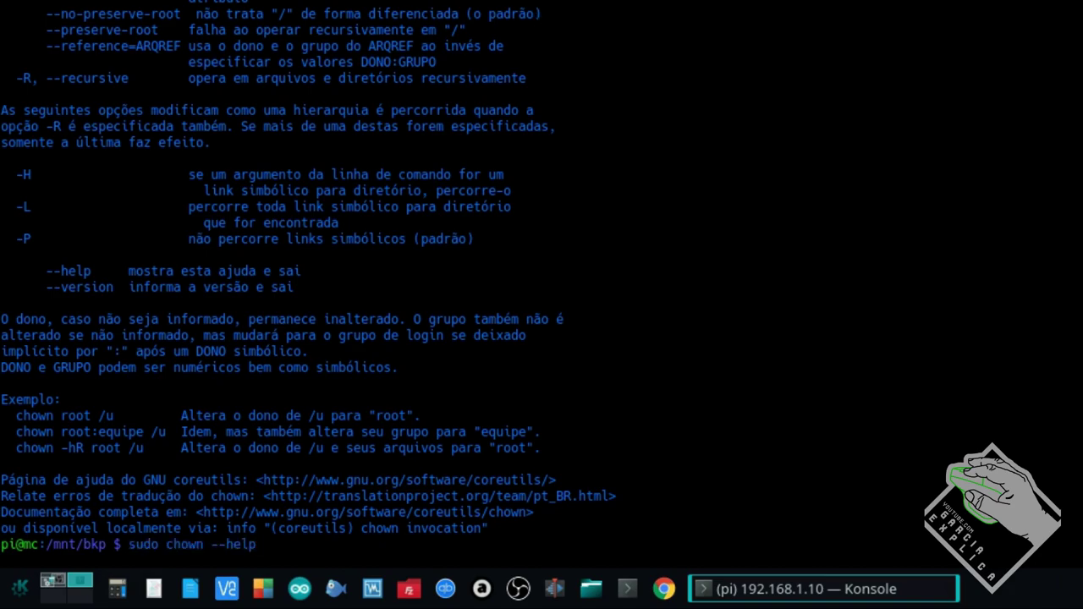
{"action": "key", "text": "BackSpace"}
{"action": "key", "text": "BackSpace"}
{"action": "key", "text": "BackSpace"}
{"action": "key", "text": "BackSpace"}
{"action": "key", "text": "BackSpace"}
{"action": "key", "text": "BackSpace"}
{"action": "type", "text": "pi p"}
{"action": "key", "text": "Tab"}
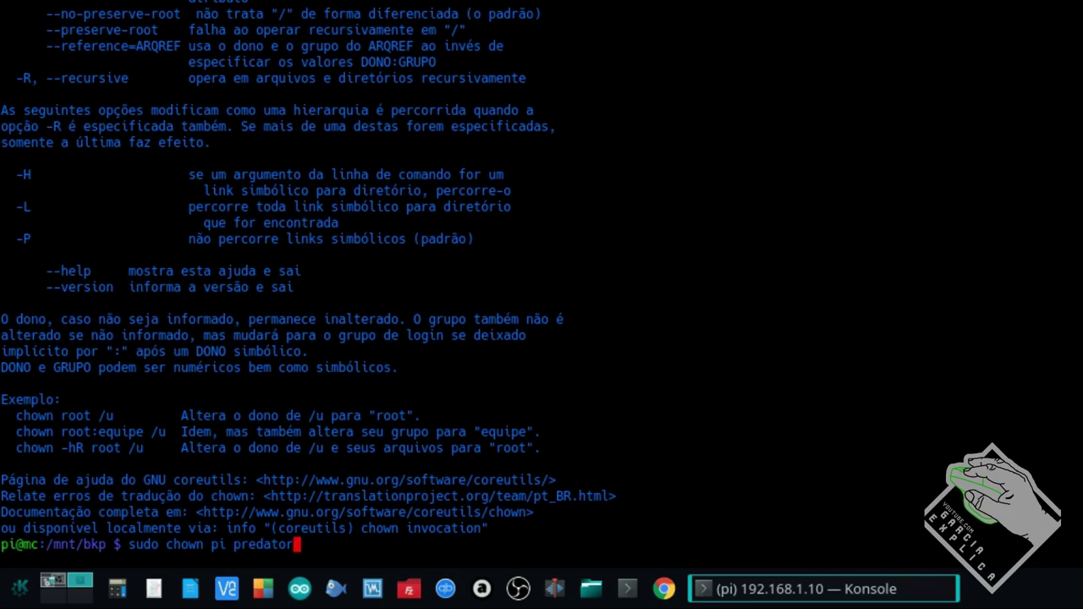
{"action": "key", "text": "BackSpace"}
{"action": "key", "text": "BackSpace"}
{"action": "key", "text": "BackSpace"}
{"action": "key", "text": "BackSpace"}
{"action": "key", "text": "BackSpace"}
{"action": "key", "text": "BackSpace"}
{"action": "key", "text": "BackSpace"}
{"action": "key", "text": "BackSpace"}
{"action": "key", "text": "BackSpace"}
{"action": "key", "text": "BackSpace"}
{"action": "key", "text": "BackSpace"}
{"action": "key", "text": "BackSpace"}
{"action": "key", "text": "BackSpace"}
{"action": "key", "text": "BackSpace"}
{"action": "key", "text": "BackSpace"}
{"action": "key", "text": "BackSpace"}
{"action": "key", "text": "BackSpace"}
{"action": "key", "text": "BackSpace"}
{"action": "key", "text": "BackSpace"}
{"action": "key", "text": "BackSpace"}
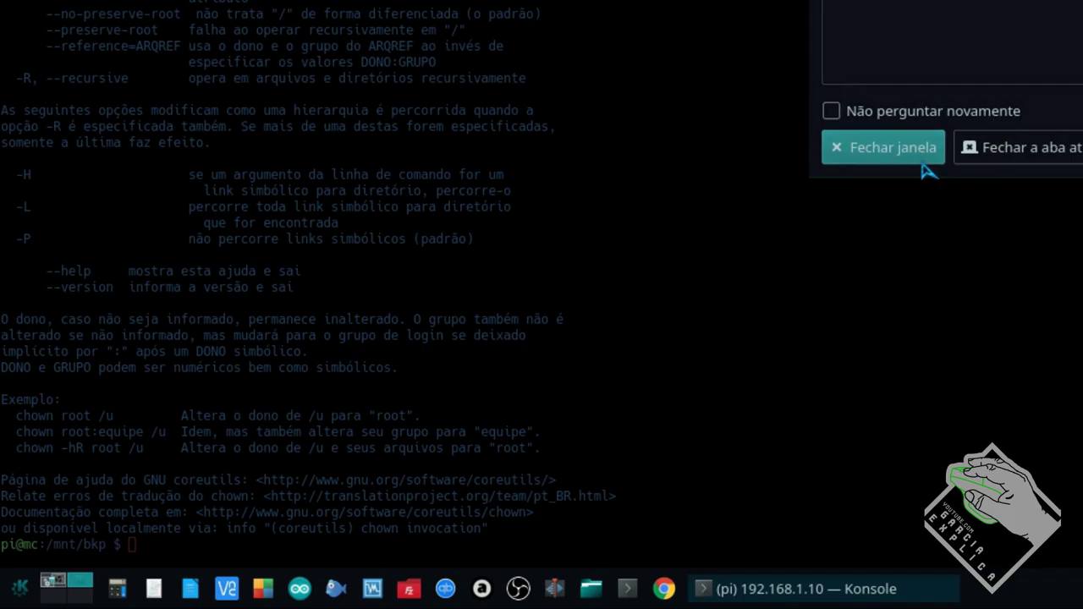
Close the terminal window and connect to the MC computer through VNC Viewer
{"action": "left_click", "coordinate": [930, 149]}
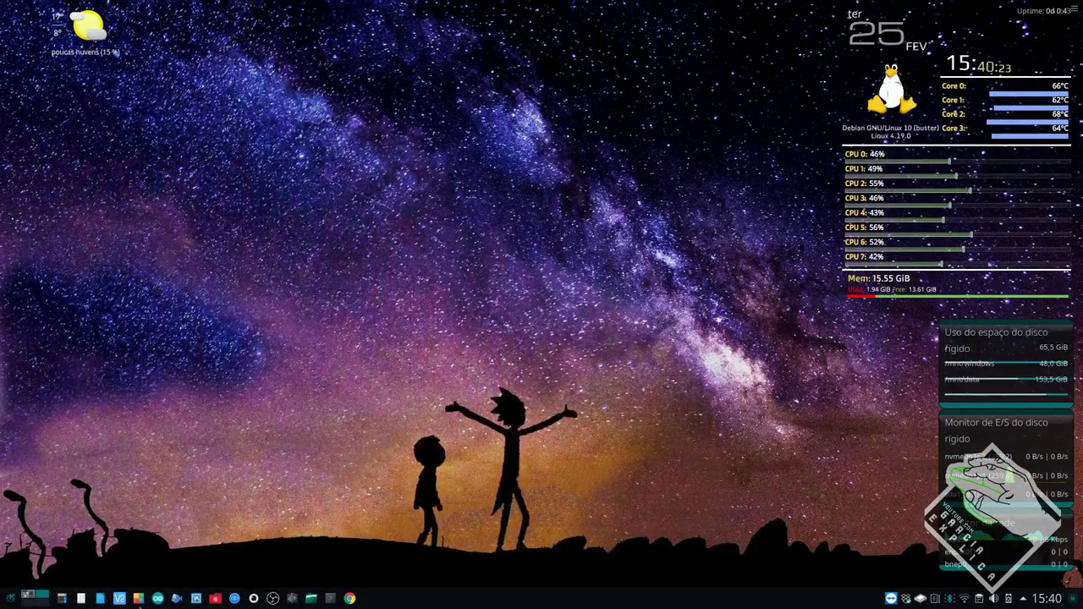
{"action": "left_click", "coordinate": [119, 599]}
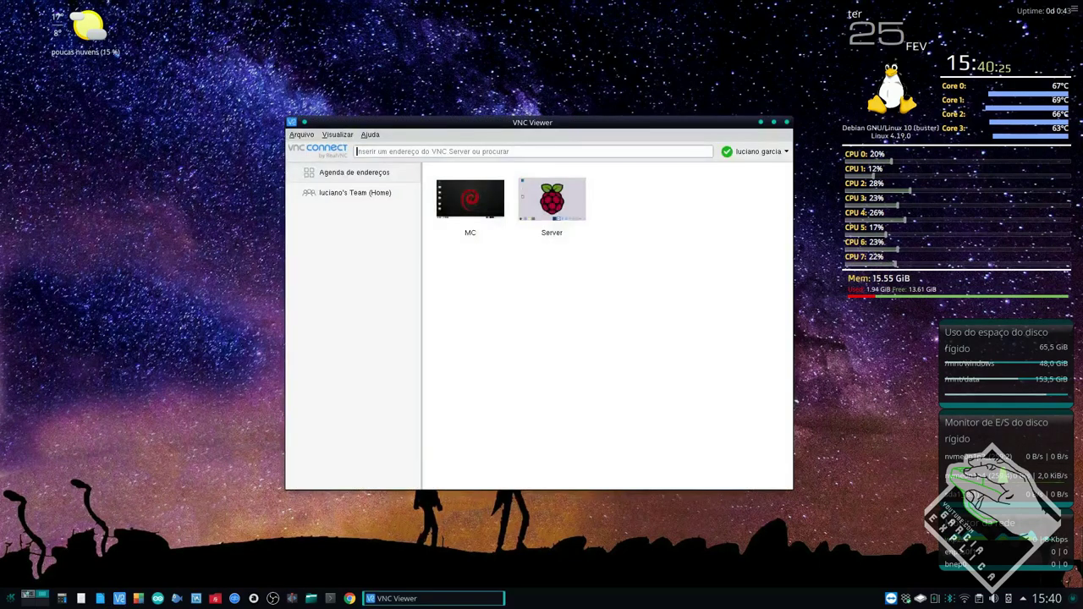
{"action": "double_click", "coordinate": [471, 203]}
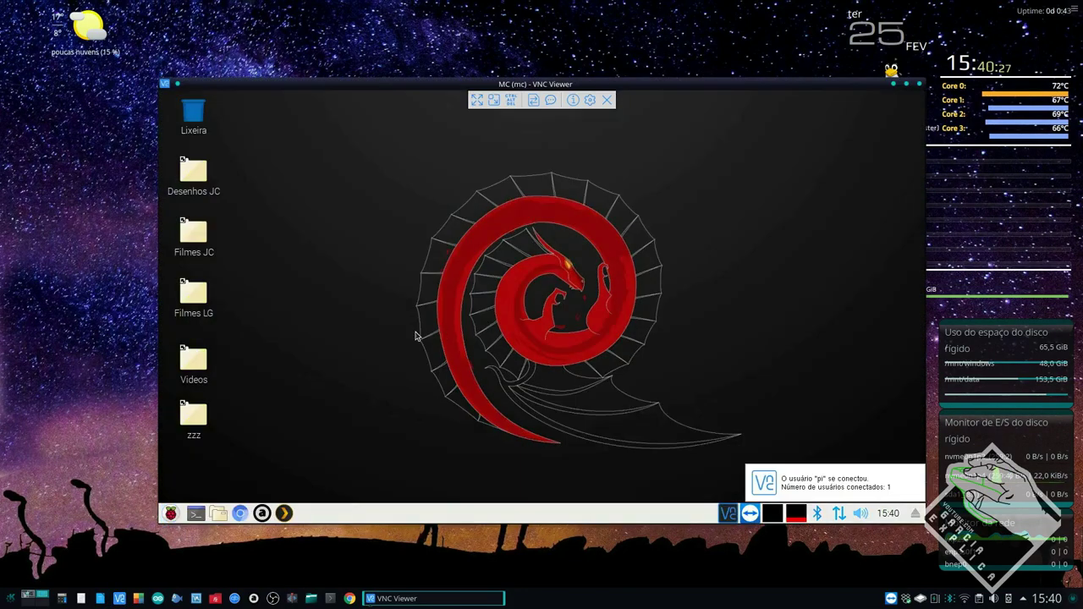
Browse to /mnt/bkp/predator in the remote file manager and look over the folders from Intro to ZZZ_DONE
{"action": "left_click", "coordinate": [222, 513]}
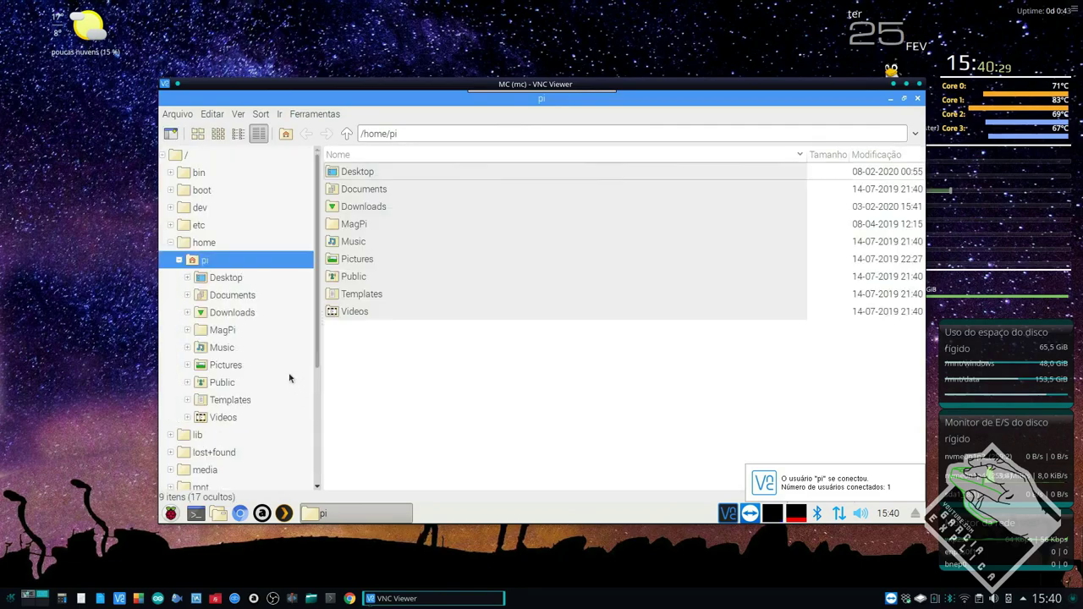
{"action": "scroll", "coordinate": [227, 416], "scroll_direction": "down", "scroll_amount": 2}
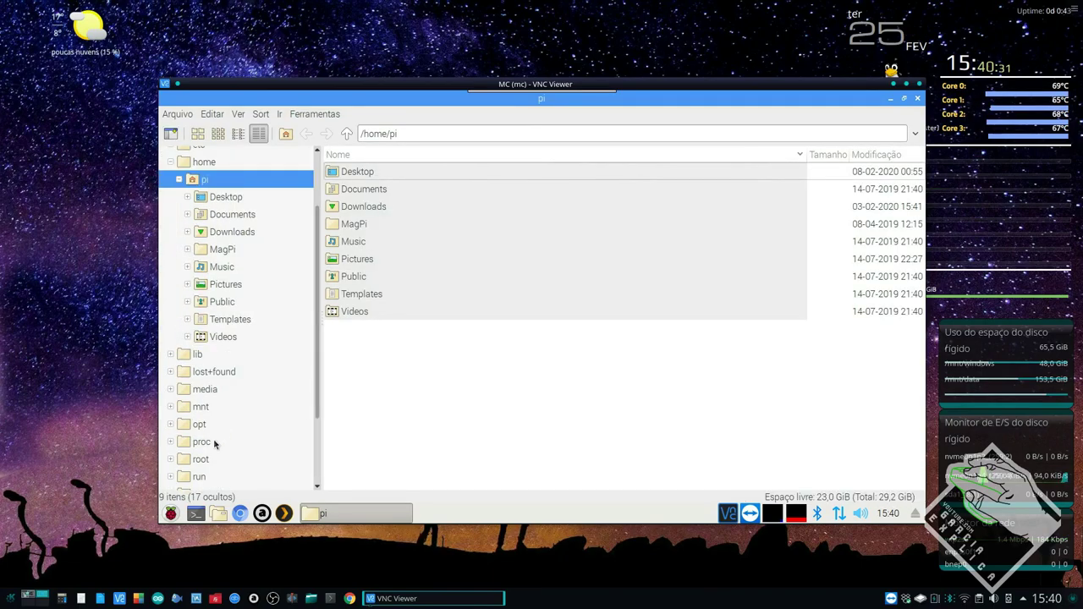
{"action": "left_click", "coordinate": [201, 407]}
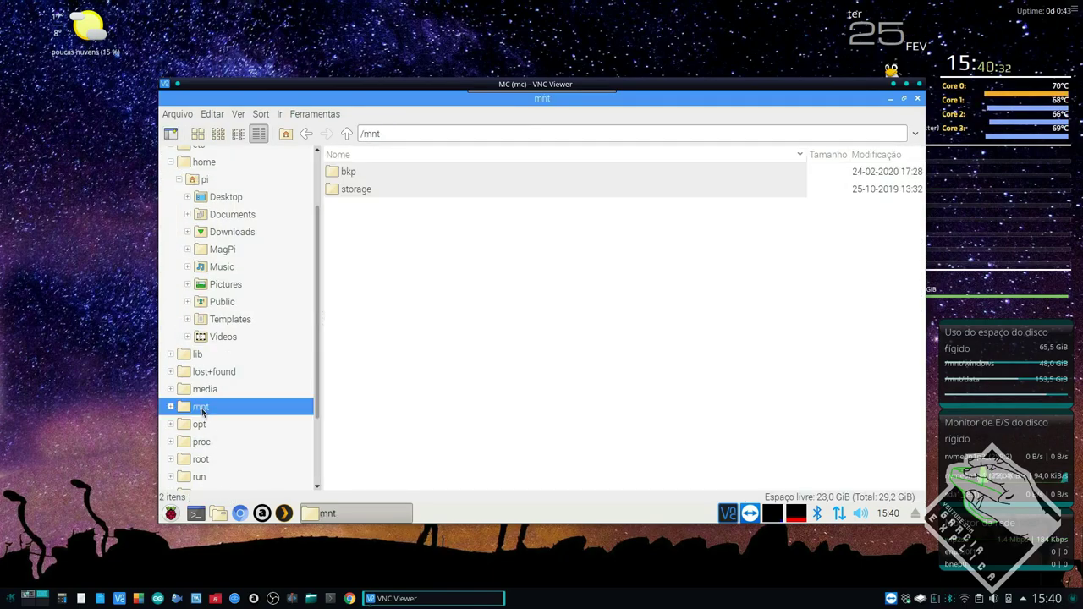
{"action": "double_click", "coordinate": [369, 173]}
{"action": "double_click", "coordinate": [368, 190]}
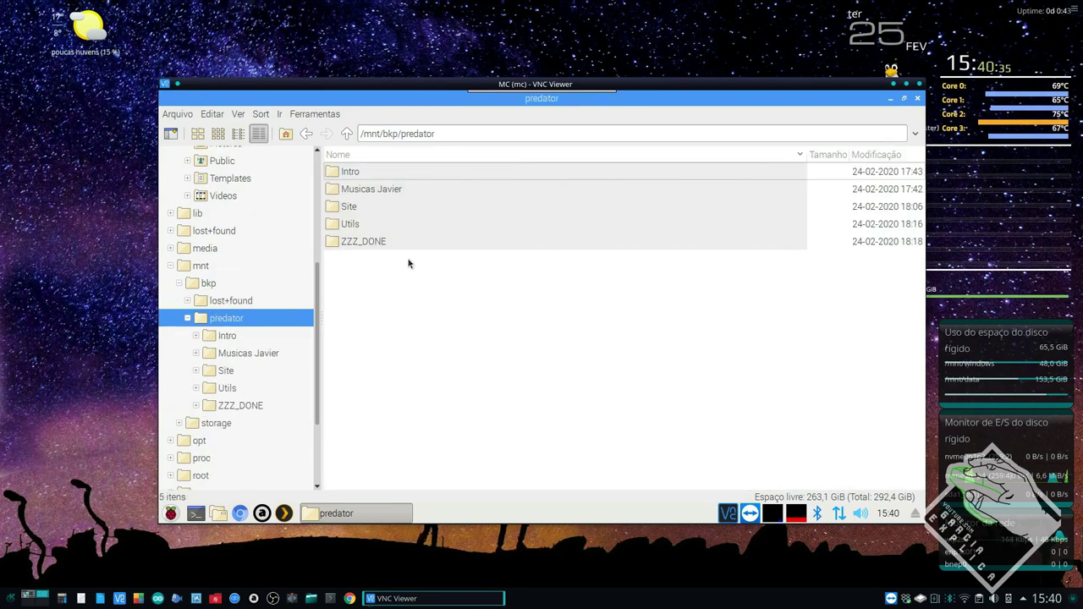
{"action": "left_click", "coordinate": [369, 171]}
{"action": "left_click", "coordinate": [375, 243], "text": "shift"}
{"action": "left_click", "coordinate": [405, 280]}
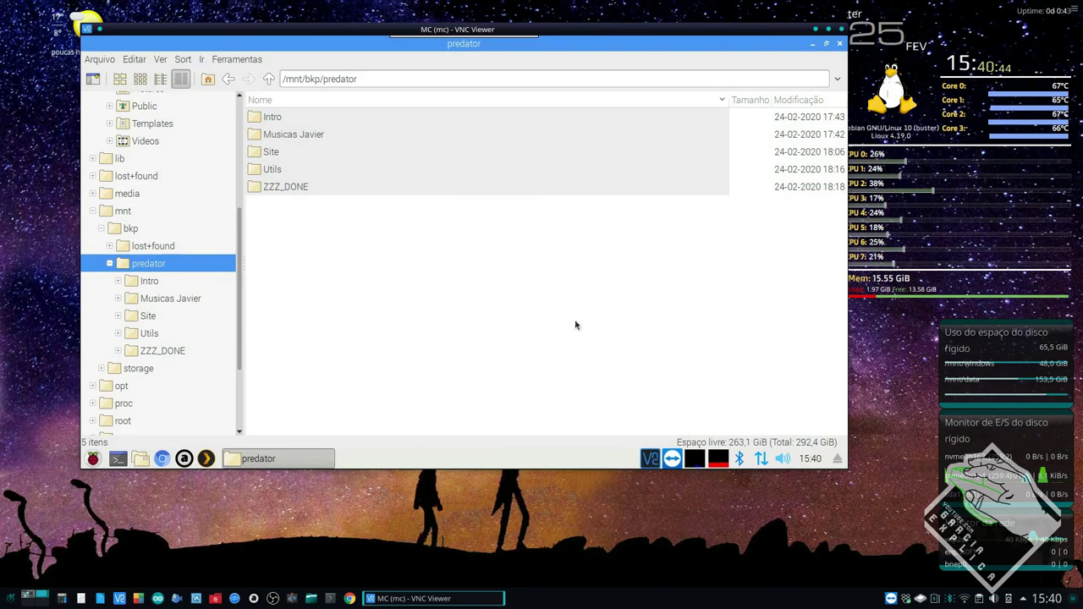
Start Unison on the local computer and select the BKP-YT profile to view its first and second roots
{"action": "left_click", "coordinate": [10, 598]}
{"action": "left_click", "coordinate": [100, 513]}
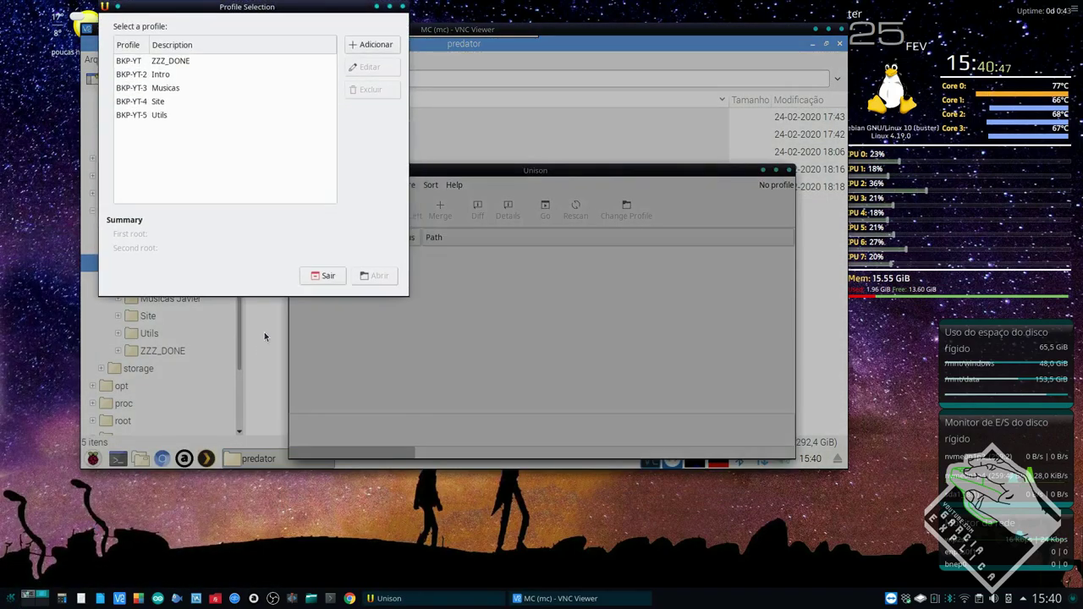
{"action": "left_click_drag", "start_coordinate": [310, 13], "coordinate": [572, 175]}
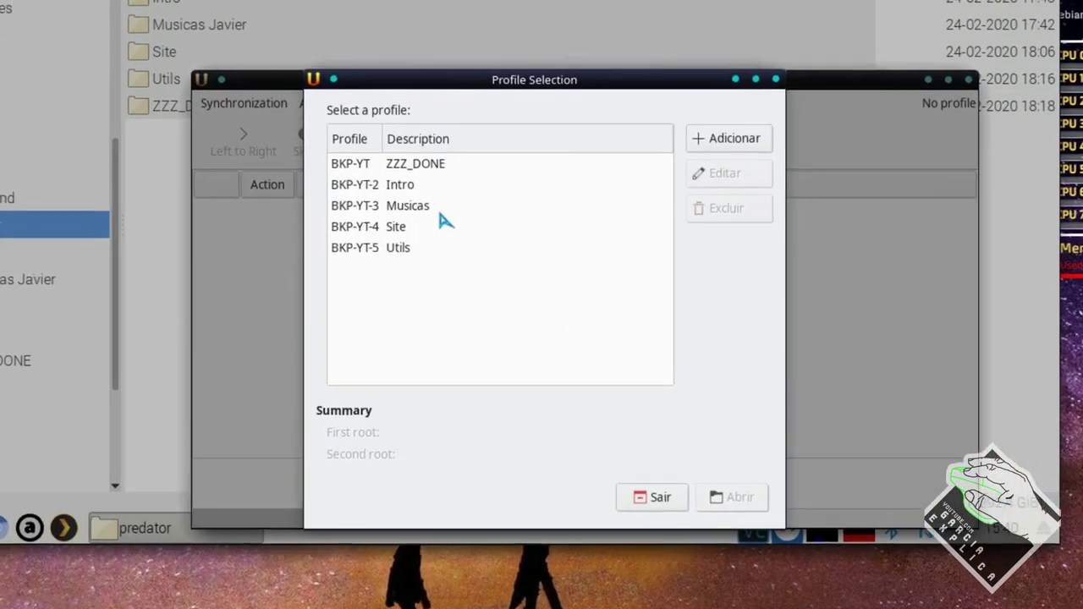
{"action": "left_click", "coordinate": [440, 225]}
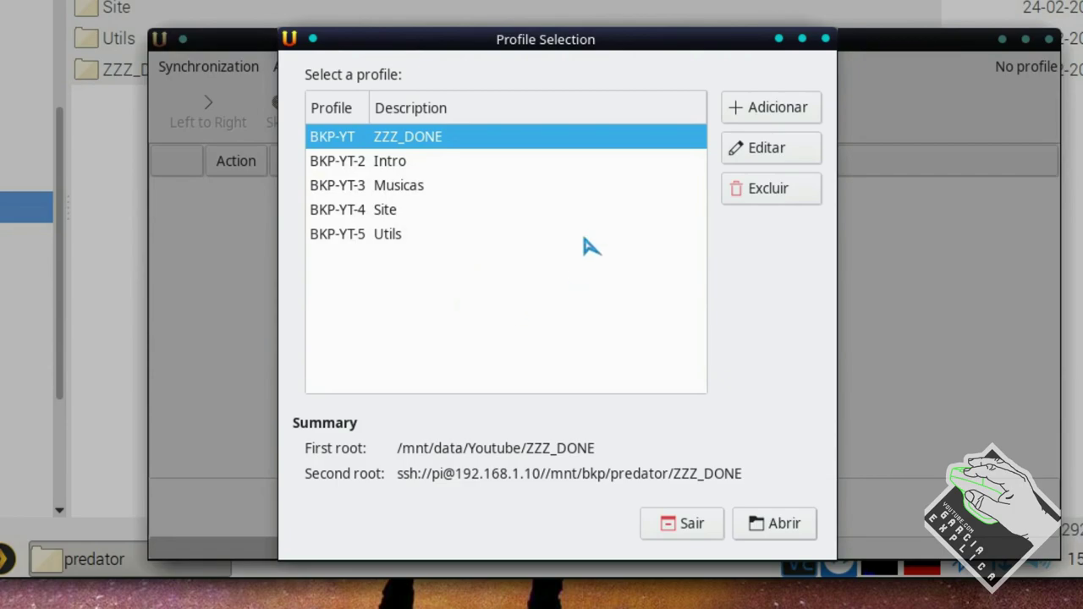
Start a new Unison profile named BKP-UT-6 with the description TODO and continue to the connection setup
{"action": "left_click", "coordinate": [745, 121]}
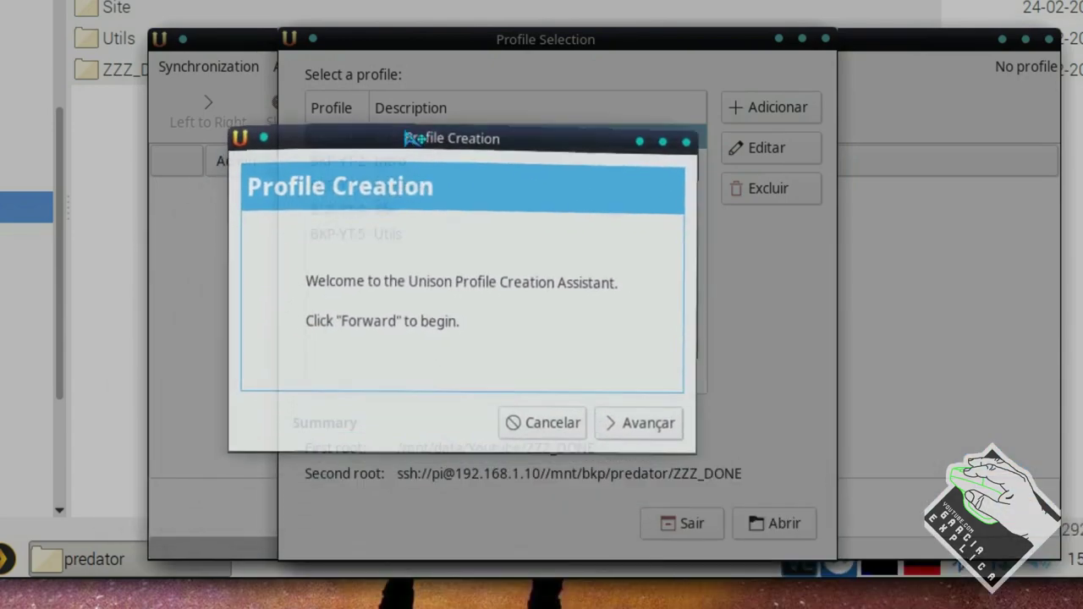
{"action": "left_click", "coordinate": [636, 406]}
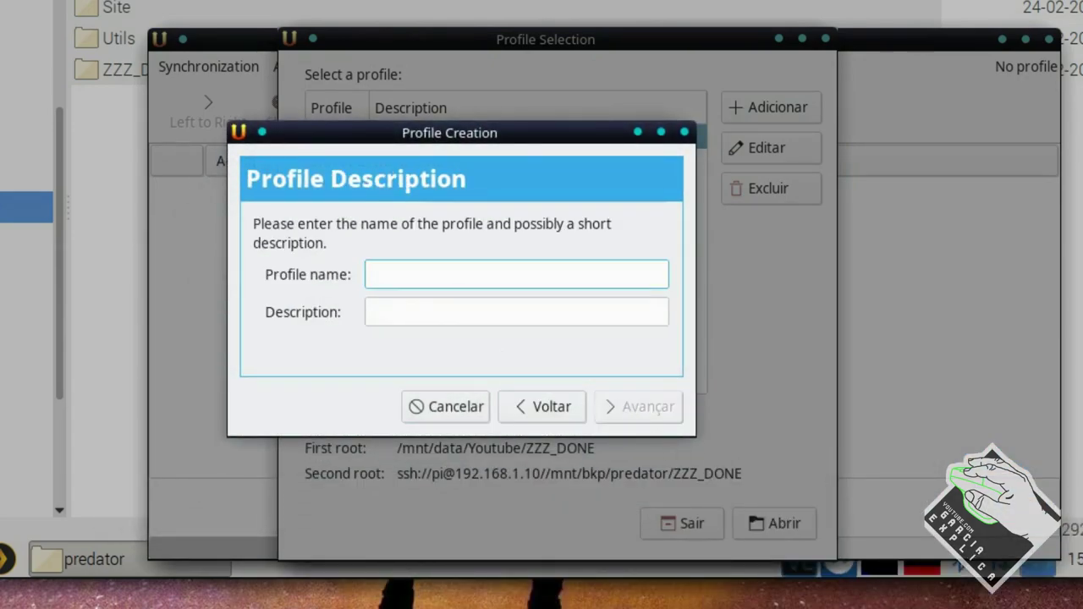
{"action": "left_click_drag", "start_coordinate": [347, 135], "coordinate": [657, 178]}
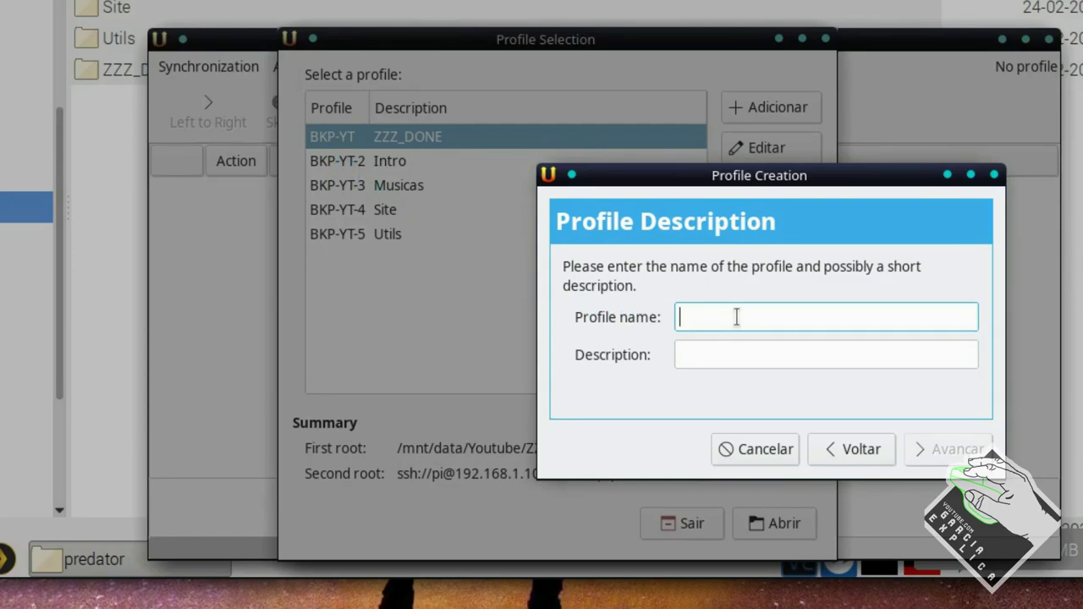
{"action": "type", "text": "BKP-UT-6"}
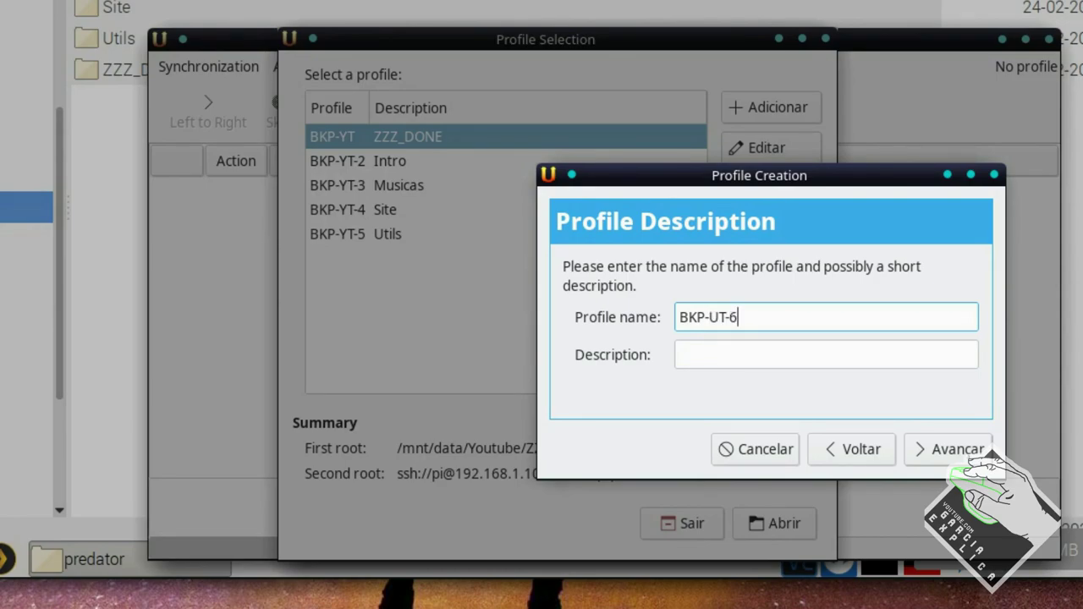
{"action": "left_click", "coordinate": [685, 354]}
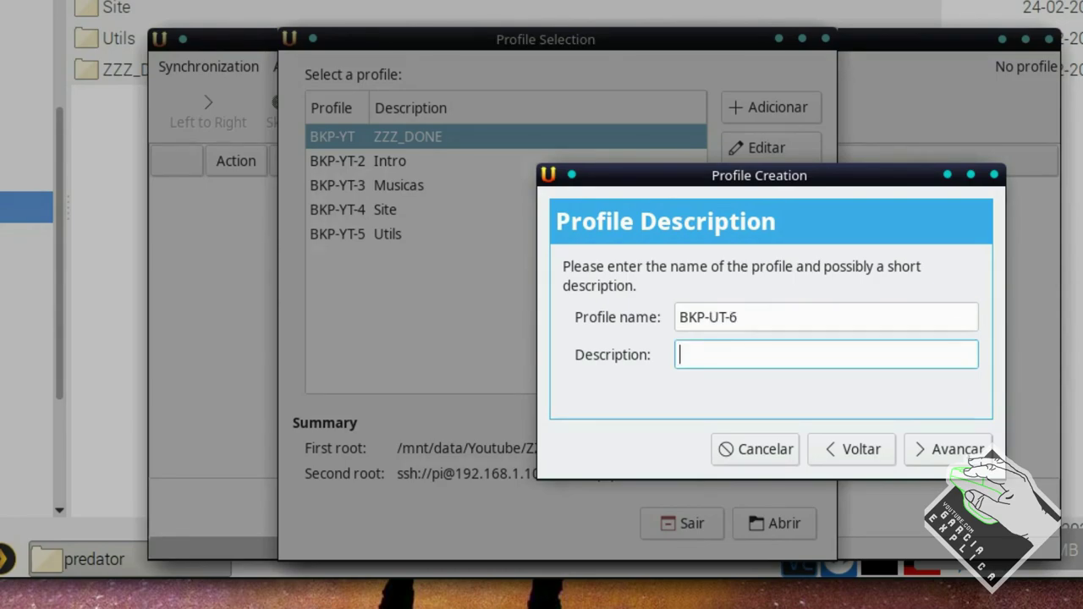
{"action": "type", "text": "TODO"}
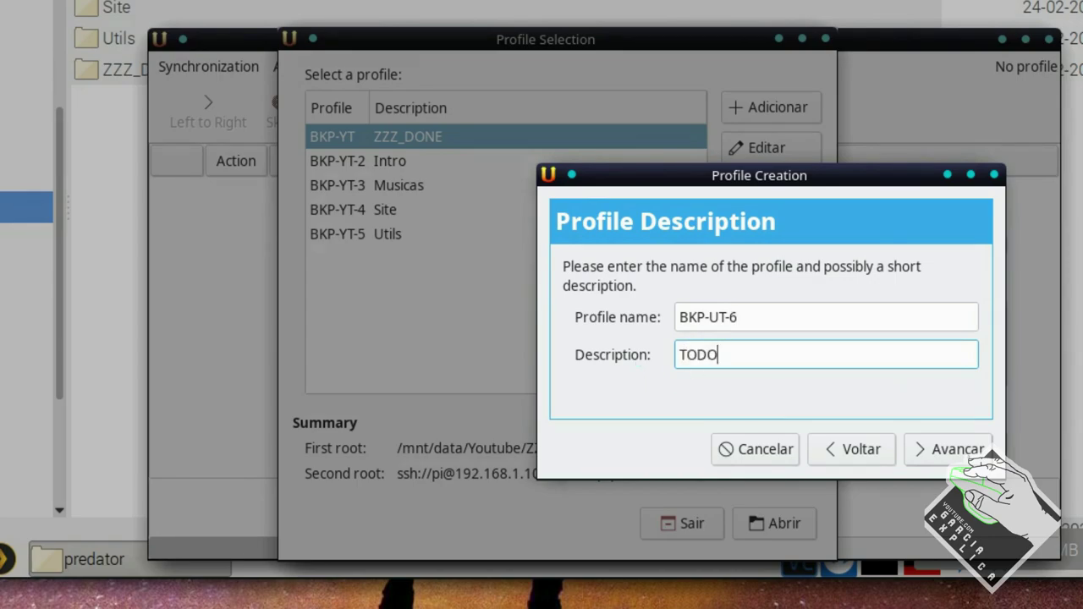
{"action": "left_click_drag", "start_coordinate": [711, 178], "coordinate": [635, 100]}
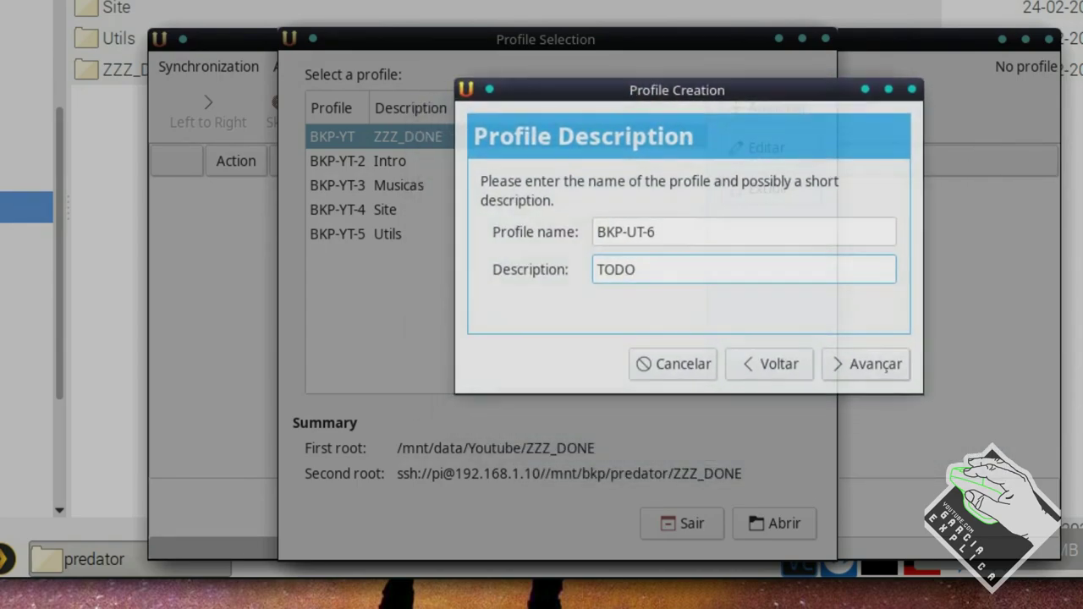
{"action": "left_click", "coordinate": [876, 364]}
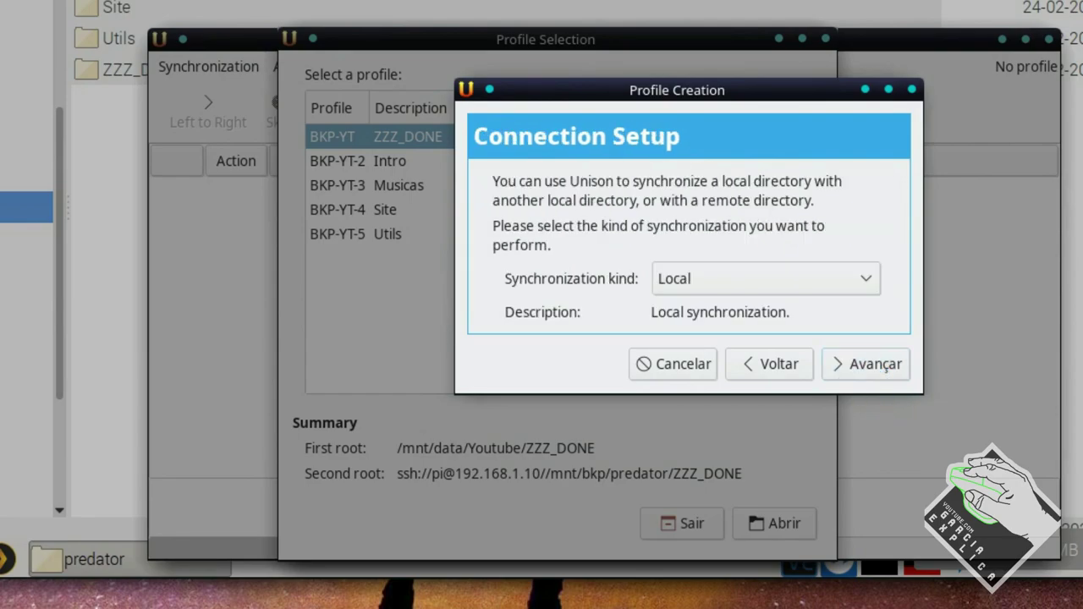
Accept Local as the synchronization kind and choose Desktop as the first directory
{"action": "left_click", "coordinate": [836, 364]}
{"action": "left_click", "coordinate": [696, 216]}
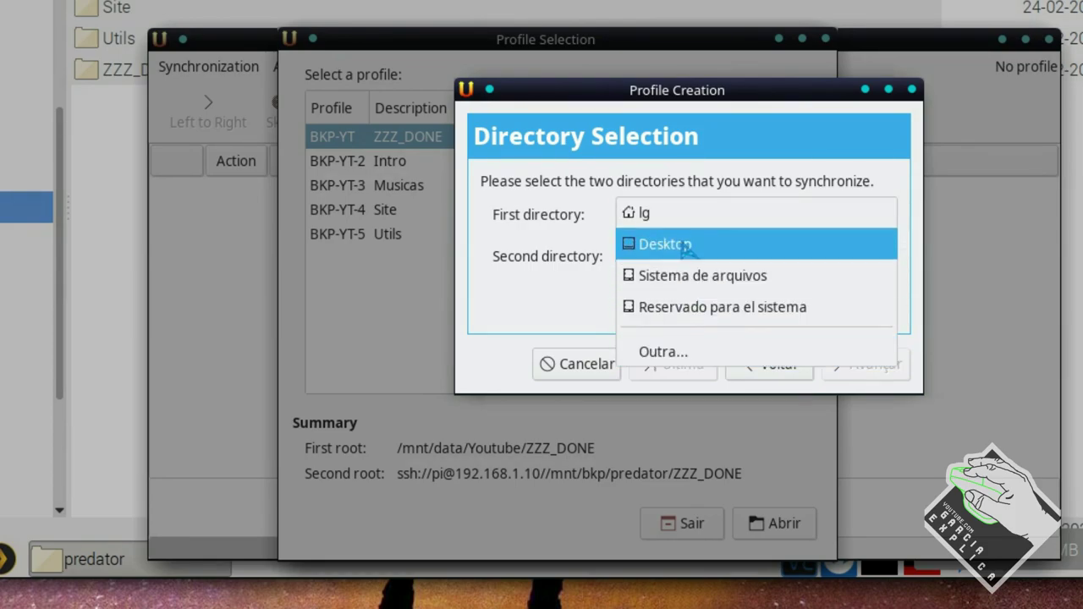
{"action": "left_click", "coordinate": [766, 251]}
{"action": "left_click", "coordinate": [702, 267]}
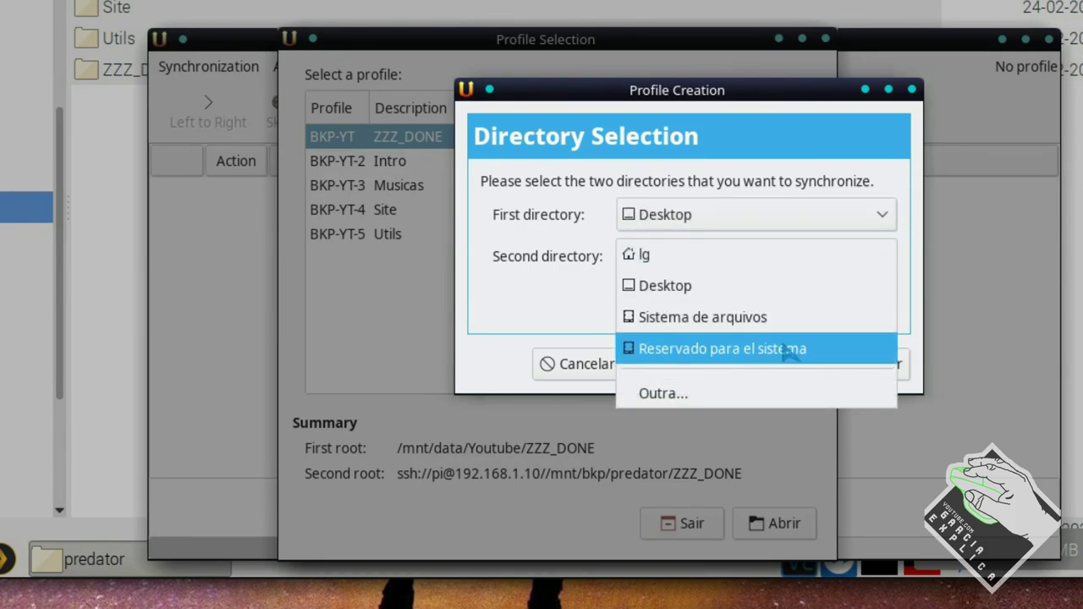
{"action": "left_click", "coordinate": [732, 392]}
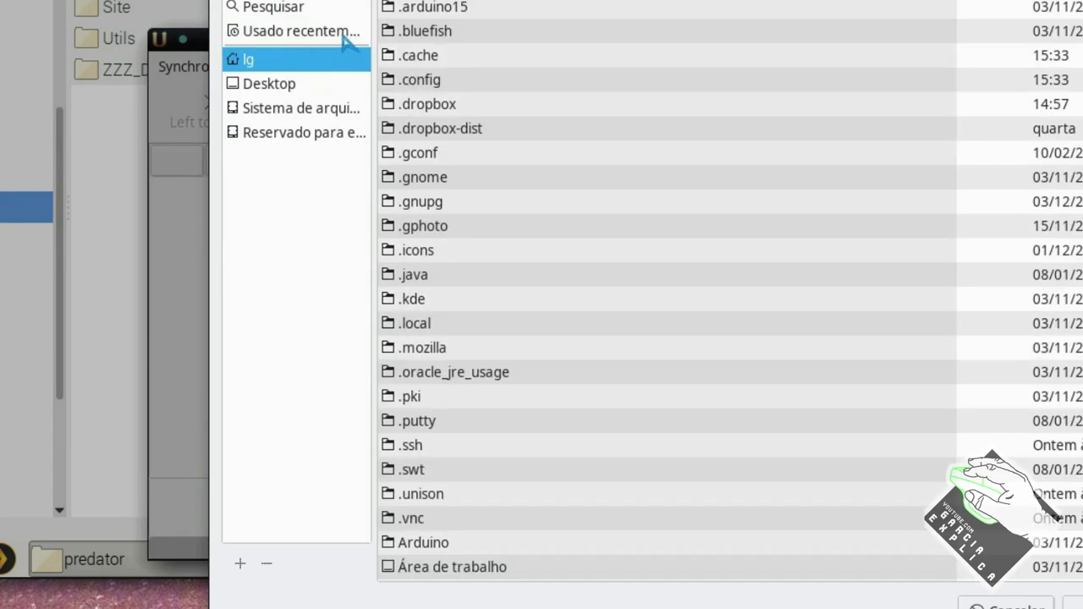
{"action": "left_click", "coordinate": [301, 61]}
{"action": "left_click", "coordinate": [301, 107]}
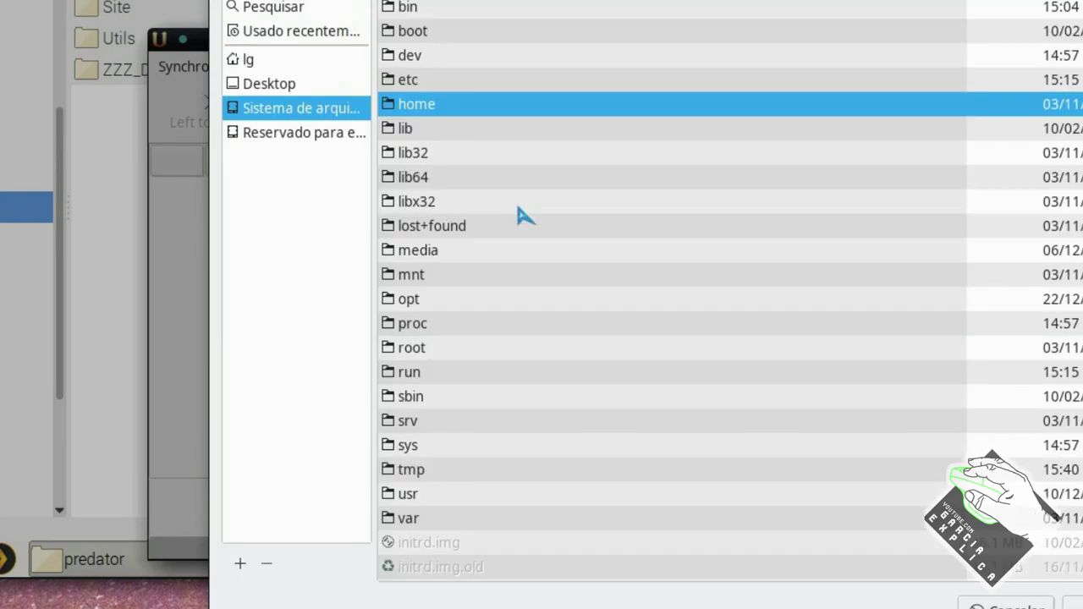
{"action": "left_click", "coordinate": [448, 279]}
{"action": "double_click", "coordinate": [448, 280]}
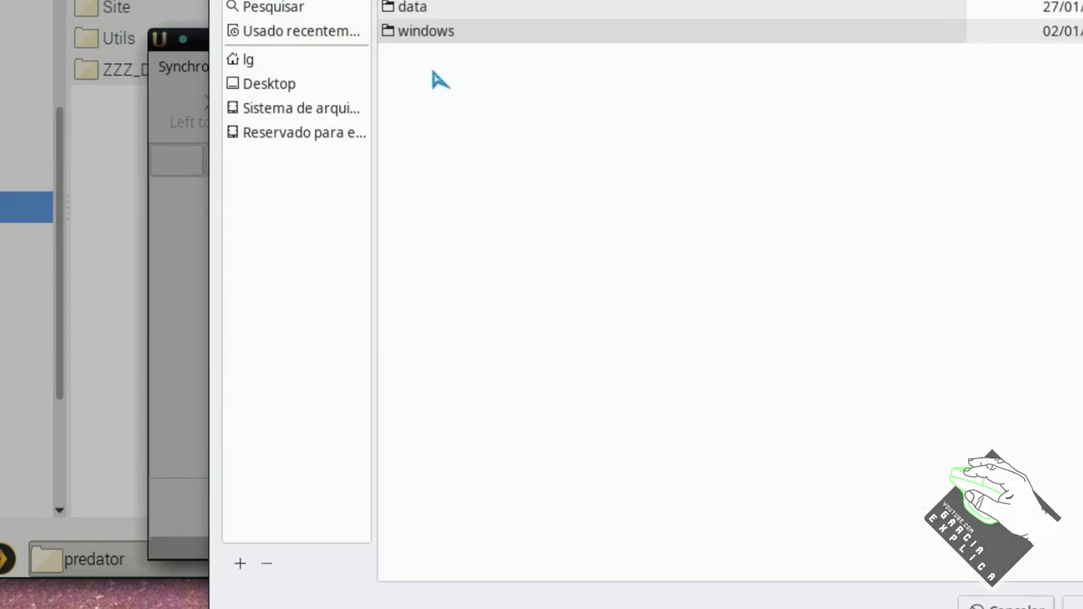
{"action": "double_click", "coordinate": [442, 8]}
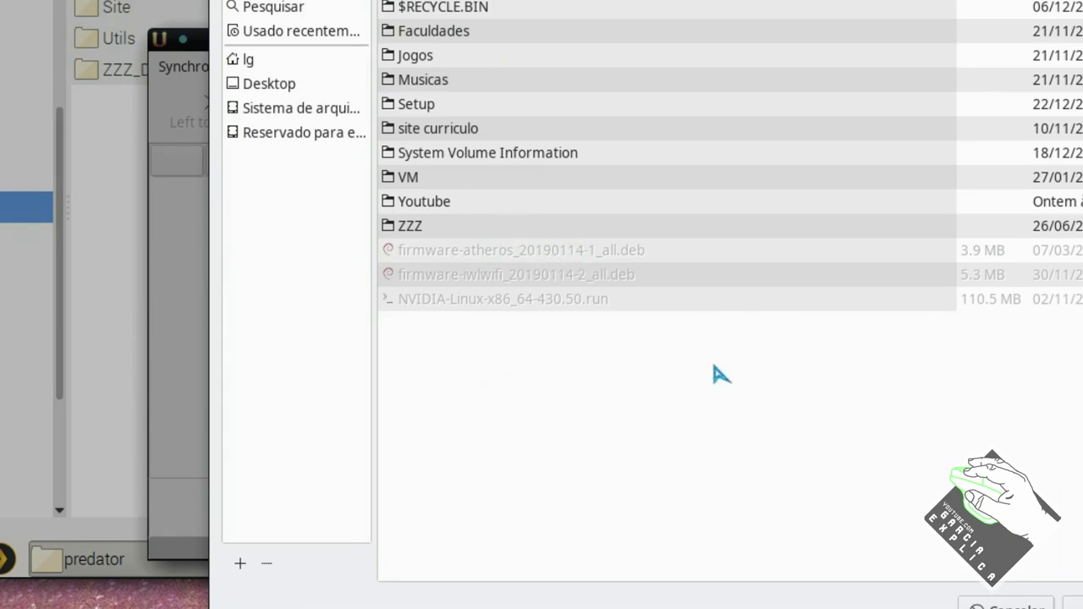
{"action": "left_click", "coordinate": [1007, 606]}
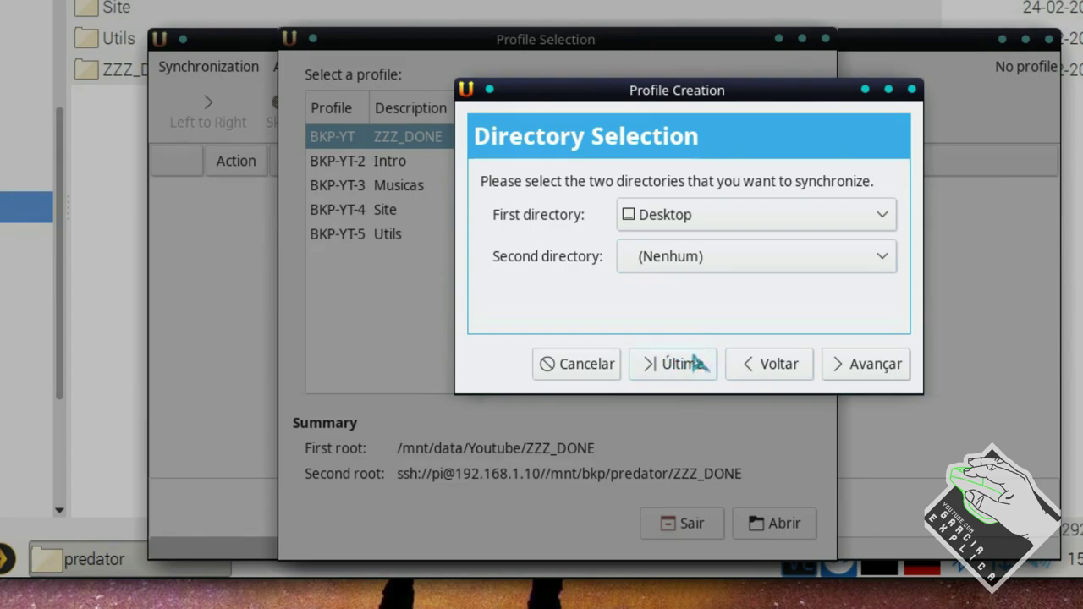
Return to the connection setup and set the synchronization kind to Using SSH
{"action": "left_click", "coordinate": [767, 369]}
{"action": "left_click", "coordinate": [731, 287]}
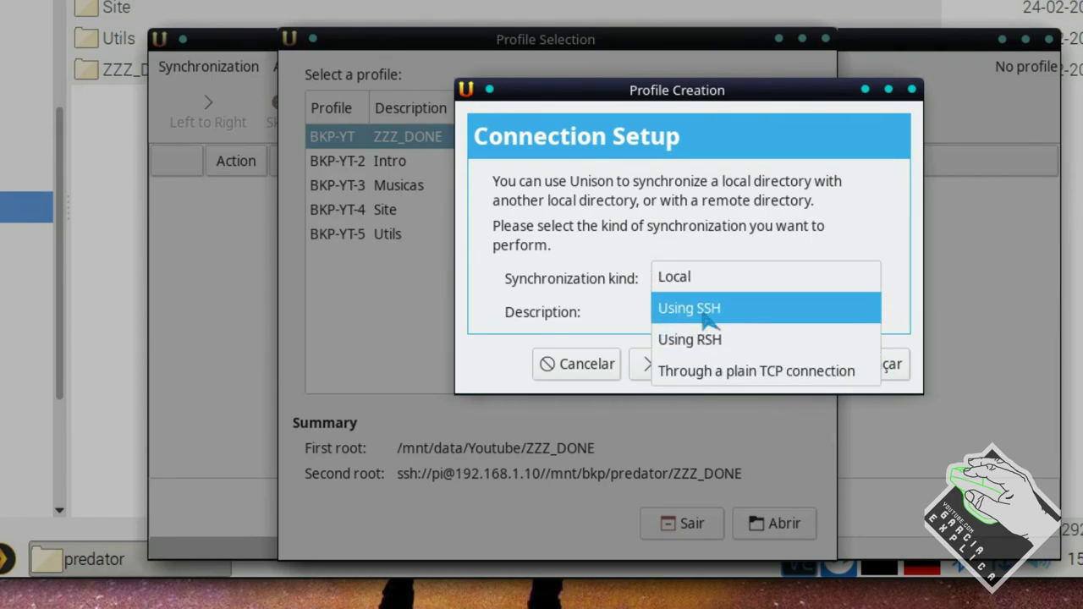
{"action": "left_click", "coordinate": [708, 317]}
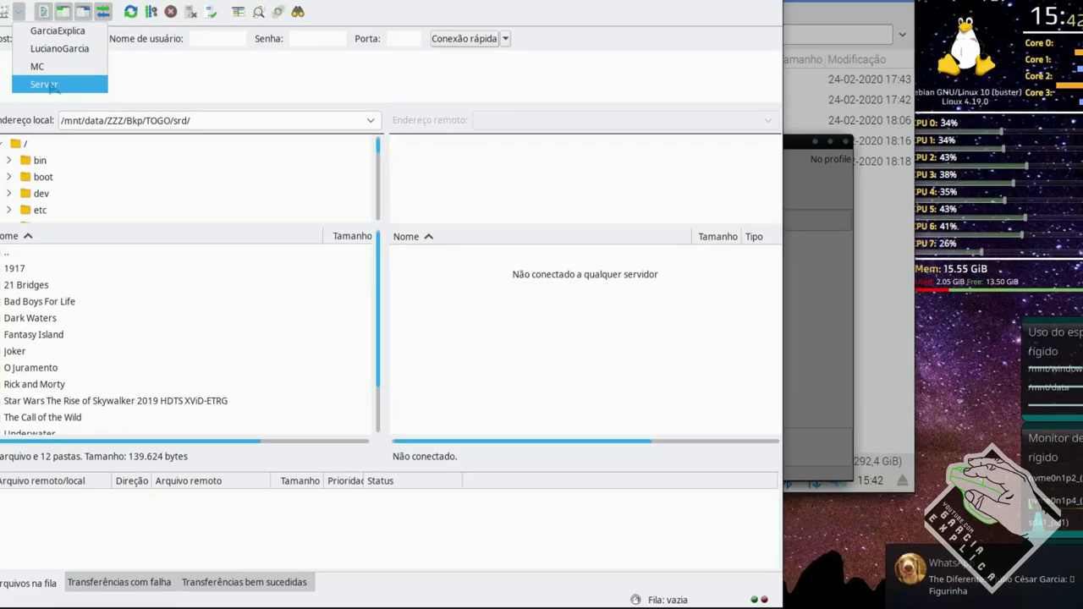
Connect to the saved MC site in FileZilla, examine the local and remote folder lists, and close FileZilla
{"action": "left_click", "coordinate": [48, 66]}
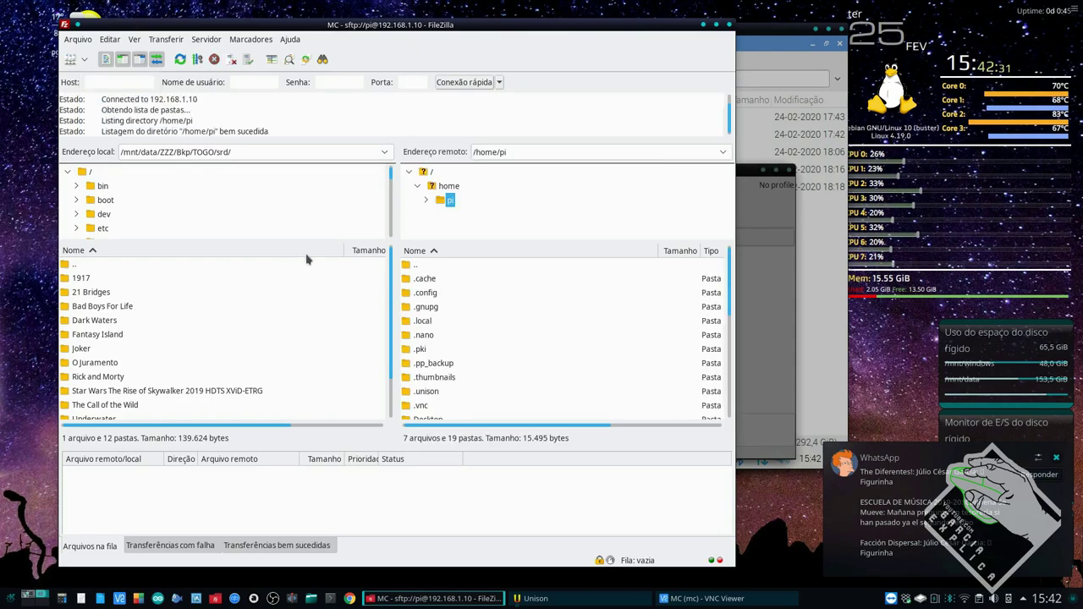
{"action": "scroll", "coordinate": [336, 312], "scroll_direction": "down", "scroll_amount": 2}
{"action": "scroll", "coordinate": [336, 313], "scroll_direction": "up", "scroll_amount": 2}
{"action": "scroll", "coordinate": [428, 313], "scroll_direction": "down", "scroll_amount": 5}
{"action": "scroll", "coordinate": [433, 313], "scroll_direction": "up", "scroll_amount": 5}
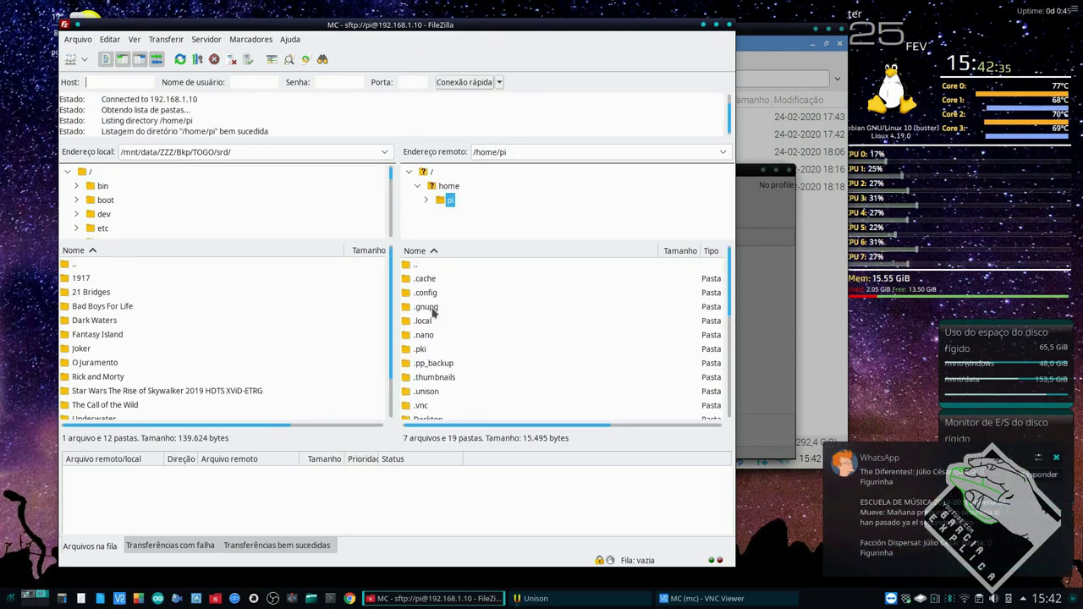
{"action": "scroll", "coordinate": [306, 315], "scroll_direction": "down", "scroll_amount": 1}
{"action": "scroll", "coordinate": [306, 315], "scroll_direction": "up", "scroll_amount": 1}
{"action": "scroll", "coordinate": [306, 314], "scroll_direction": "down", "scroll_amount": 1}
{"action": "scroll", "coordinate": [472, 336], "scroll_direction": "down", "scroll_amount": 2}
{"action": "scroll", "coordinate": [472, 336], "scroll_direction": "up", "scroll_amount": 2}
{"action": "scroll", "coordinate": [472, 336], "scroll_direction": "down", "scroll_amount": 1}
{"action": "scroll", "coordinate": [334, 339], "scroll_direction": "up", "scroll_amount": 1}
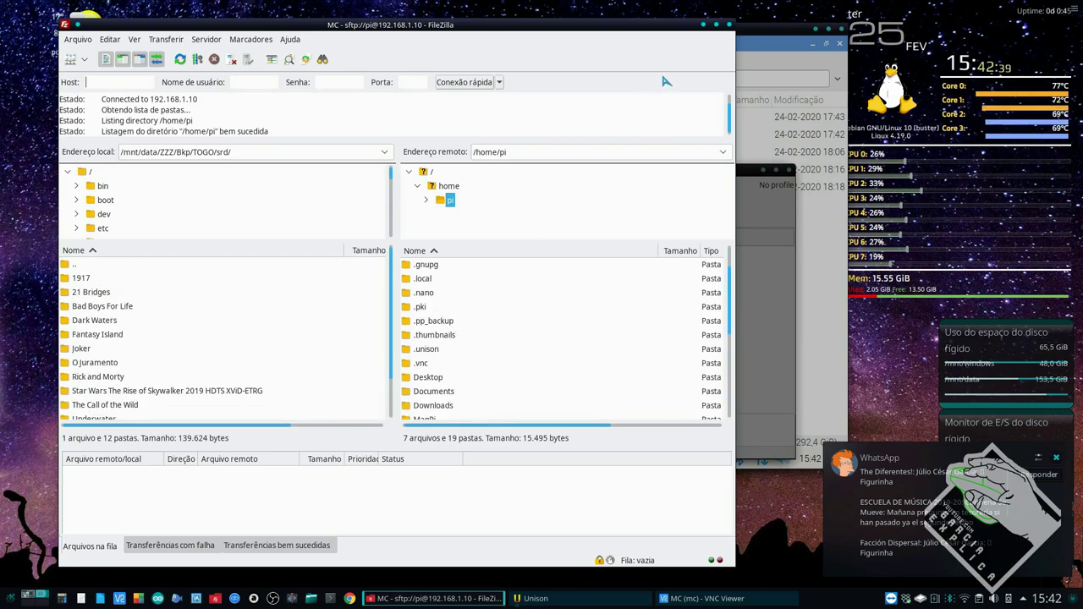
{"action": "scroll", "coordinate": [309, 310], "scroll_direction": "down", "scroll_amount": 1}
{"action": "scroll", "coordinate": [448, 344], "scroll_direction": "up", "scroll_amount": 1}
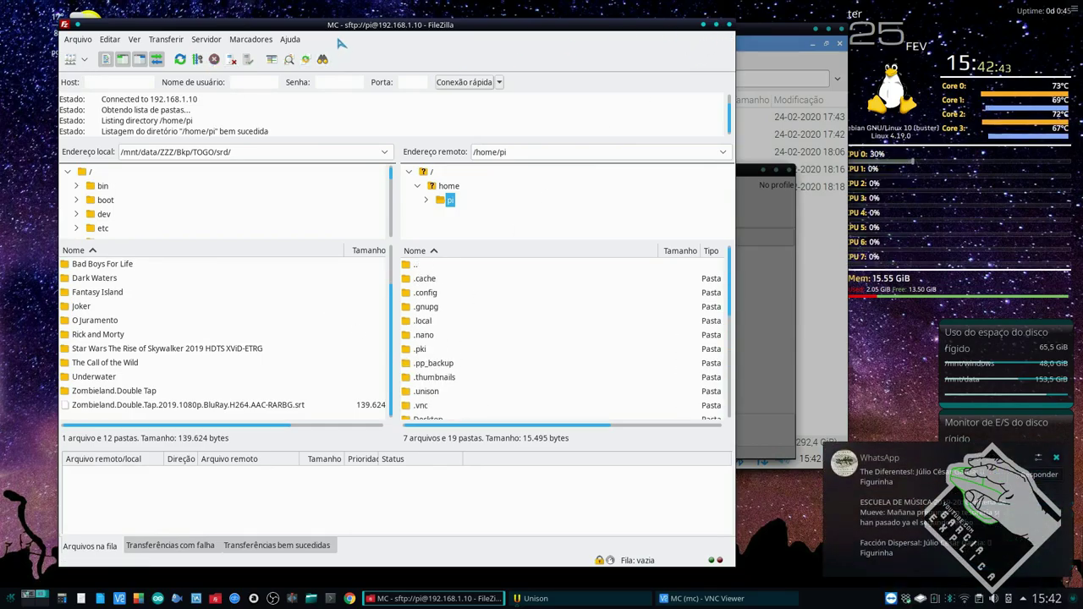
{"action": "left_click", "coordinate": [86, 82]}
{"action": "key", "text": "alt+F4"}
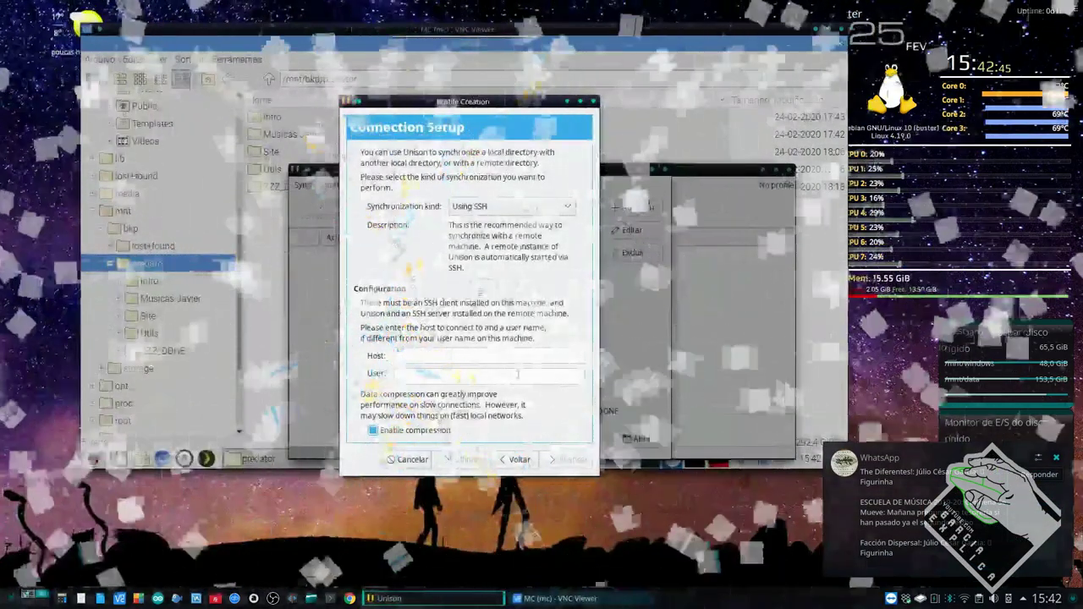
Set the SSH host to 192.168.1.10 with user pi and continue to the directory selection
{"action": "left_click", "coordinate": [469, 349]}
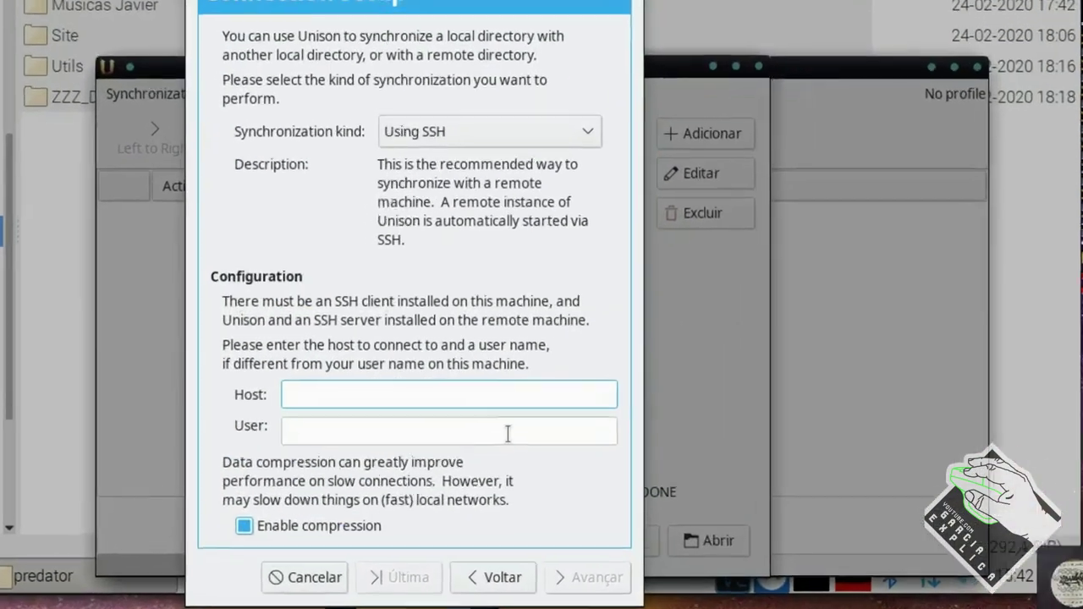
{"action": "type", "text": "192.168.1.10"}
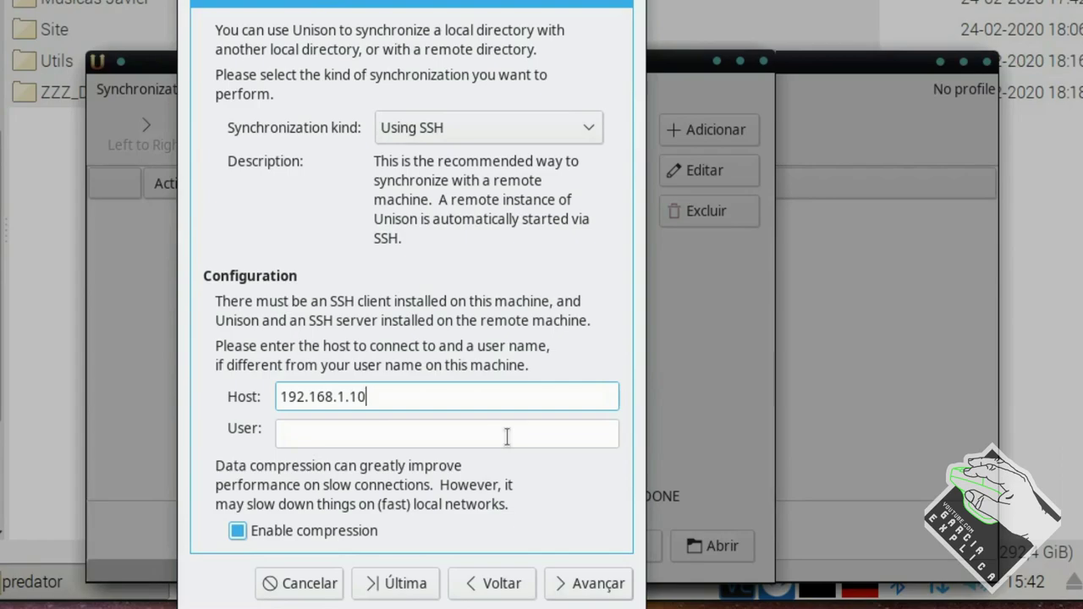
{"action": "left_click", "coordinate": [507, 435]}
{"action": "type", "text": "pi"}
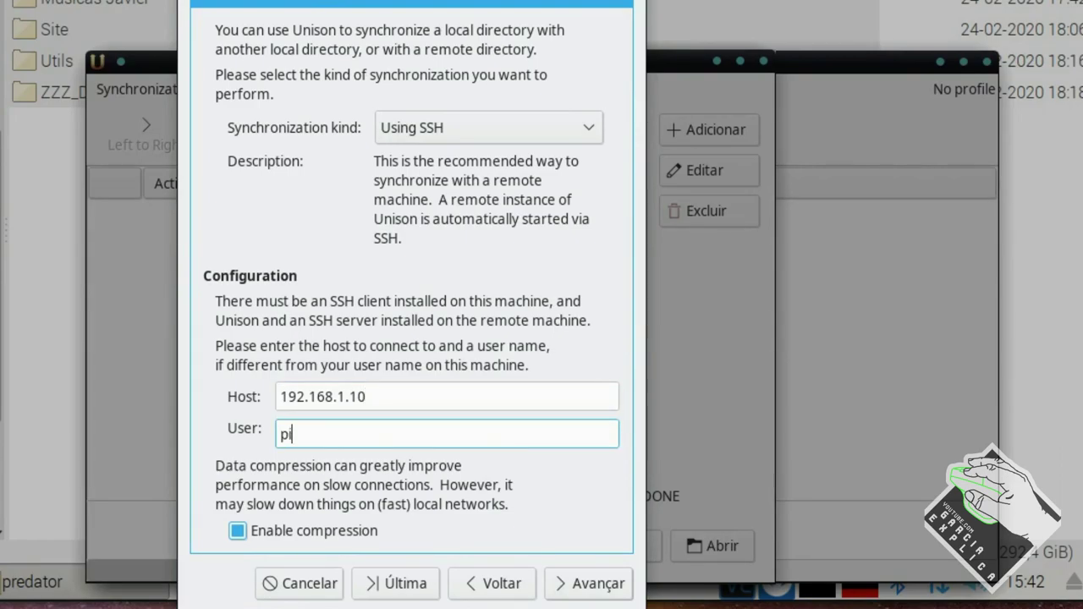
{"action": "left_click", "coordinate": [558, 588]}
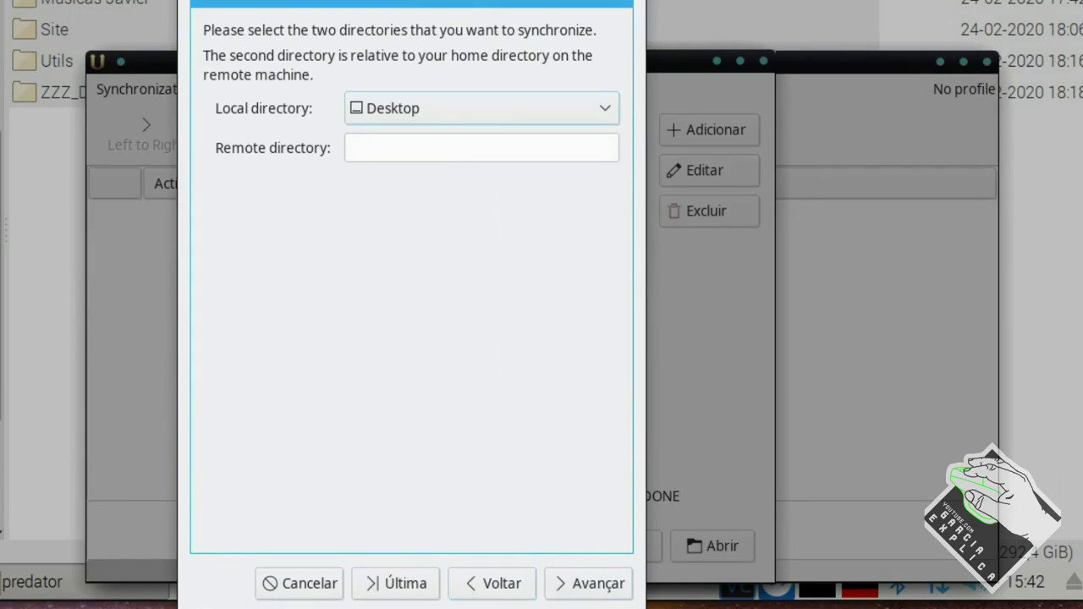
Choose /mnt/data/Youtube/TODO as the profile's local directory
{"action": "left_click", "coordinate": [474, 110]}
{"action": "left_click", "coordinate": [472, 210]}
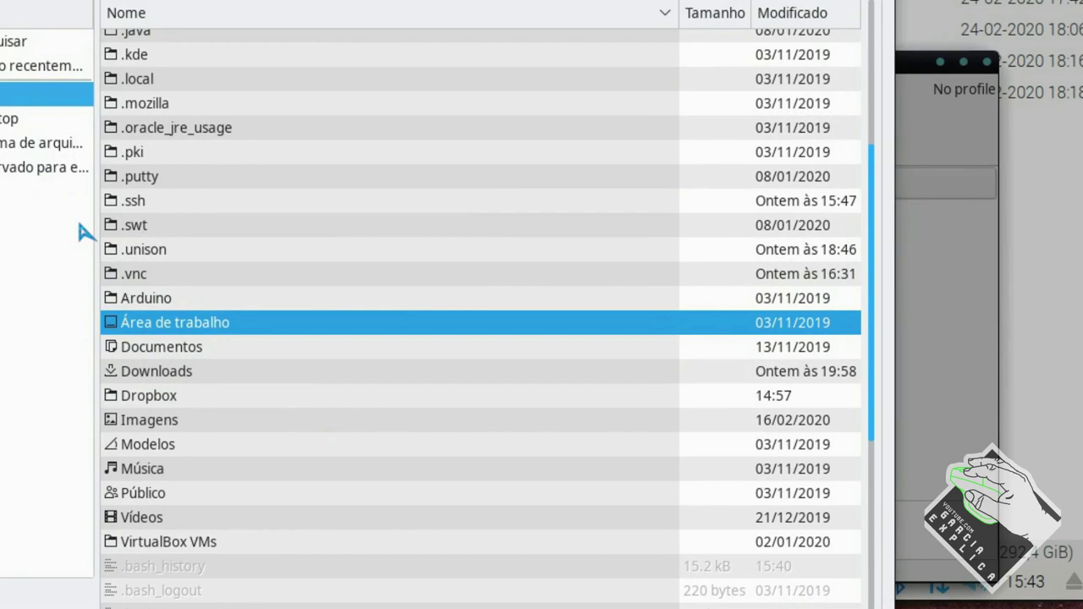
{"action": "left_click", "coordinate": [31, 121]}
{"action": "left_click", "coordinate": [9, 91]}
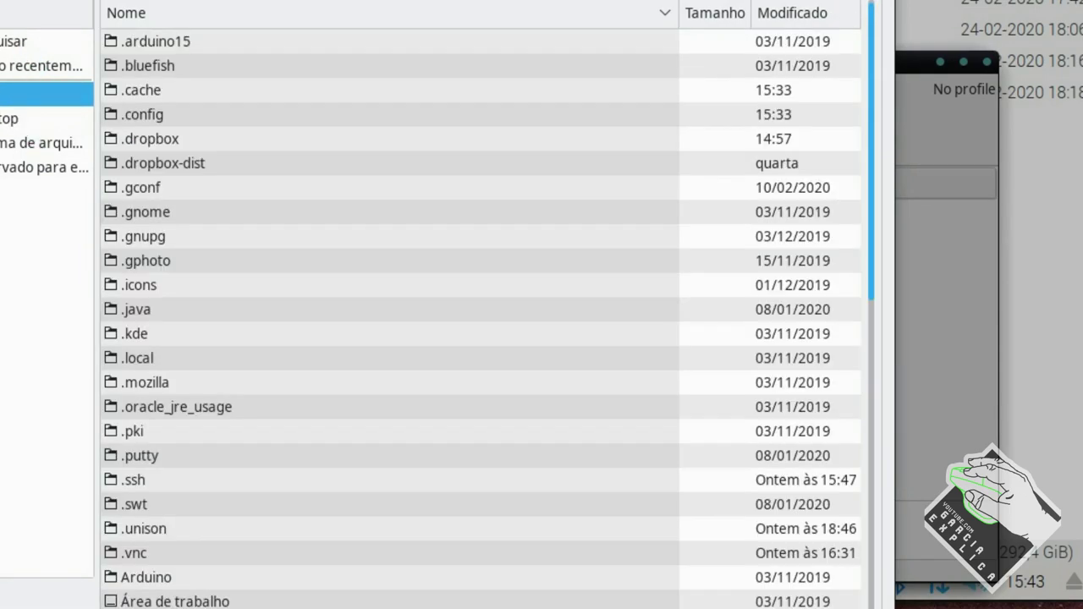
{"action": "key", "text": "alt+Up"}
{"action": "key", "text": "alt+Up"}
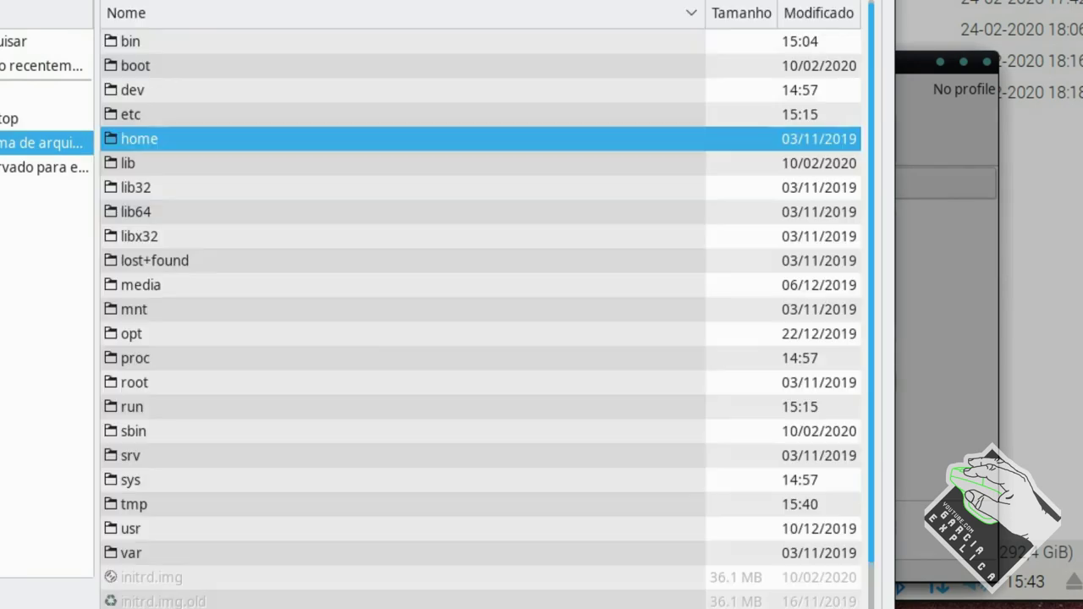
{"action": "double_click", "coordinate": [176, 309]}
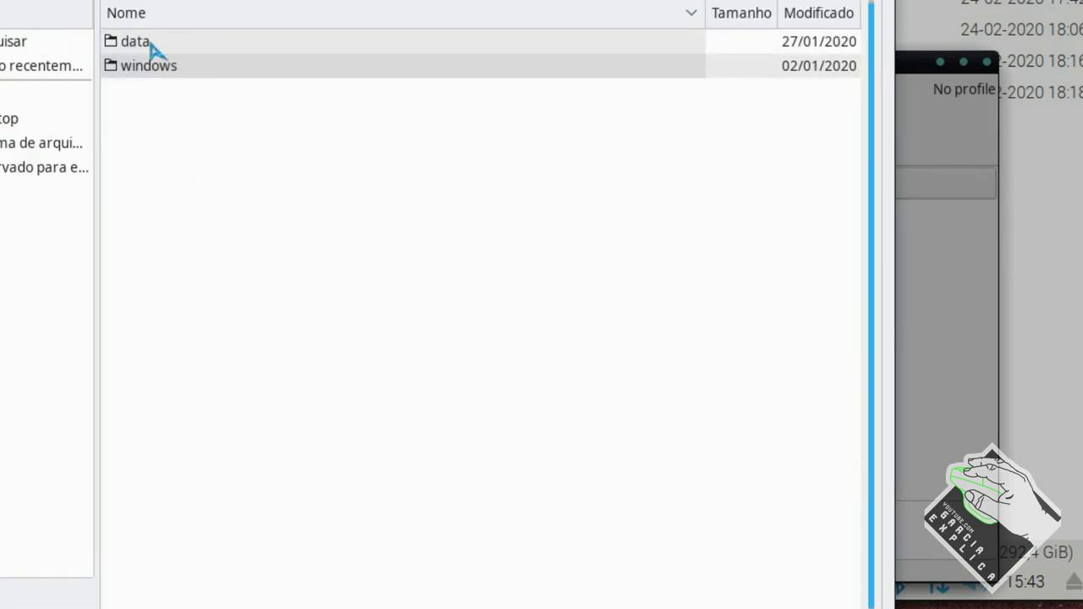
{"action": "double_click", "coordinate": [135, 42]}
{"action": "left_click", "coordinate": [155, 236]}
{"action": "double_click", "coordinate": [156, 236]}
{"action": "double_click", "coordinate": [171, 116]}
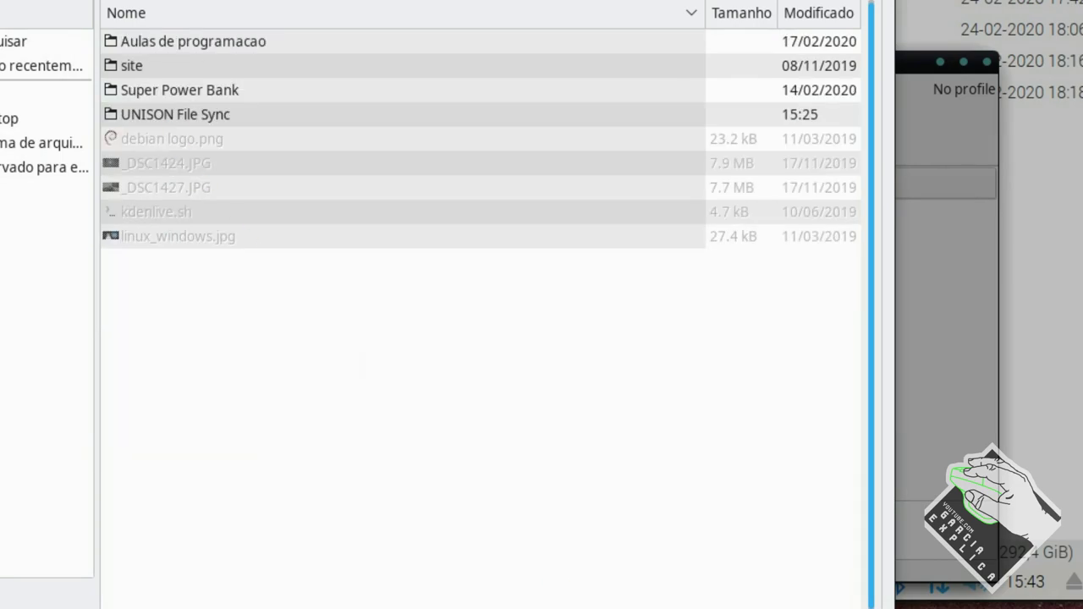
{"action": "key", "text": "Return"}
Set the remote directory to /mnt/bkp/predator/TODO and create the profile without the FAT partition option
{"action": "left_click", "coordinate": [383, 153]}
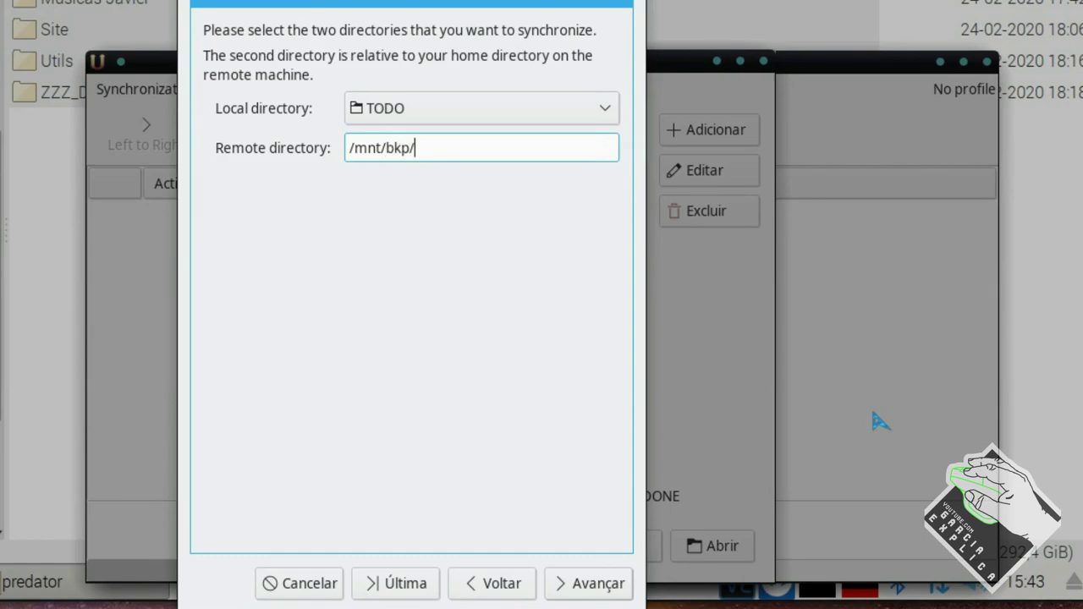
{"action": "type", "text": "predator/"}
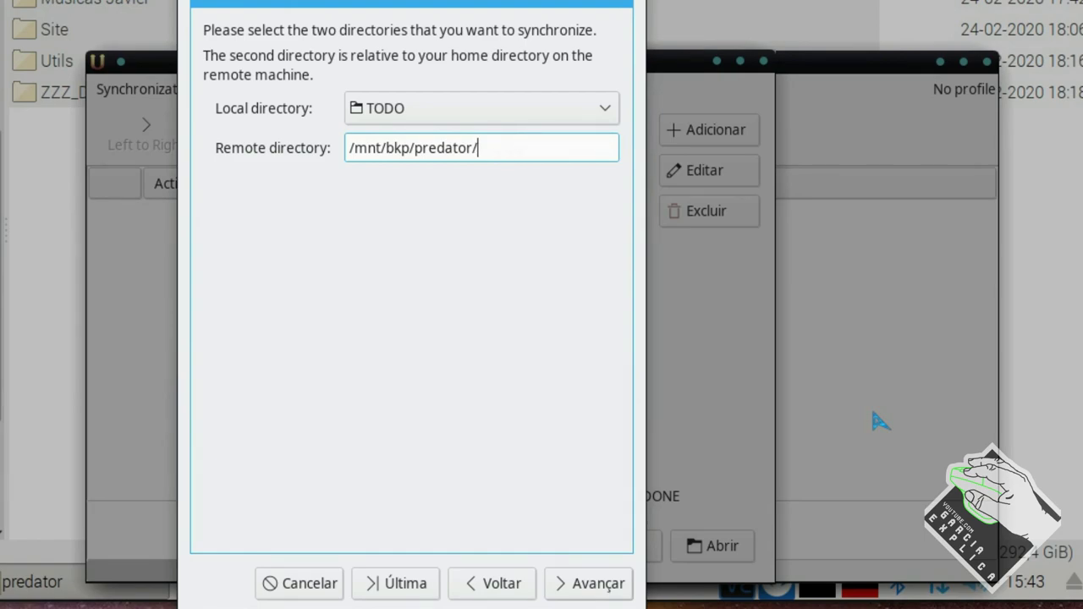
{"action": "type", "text": "TODO"}
{"action": "left_click_drag", "start_coordinate": [523, 150], "coordinate": [496, 151]}
{"action": "left_click", "coordinate": [578, 591]}
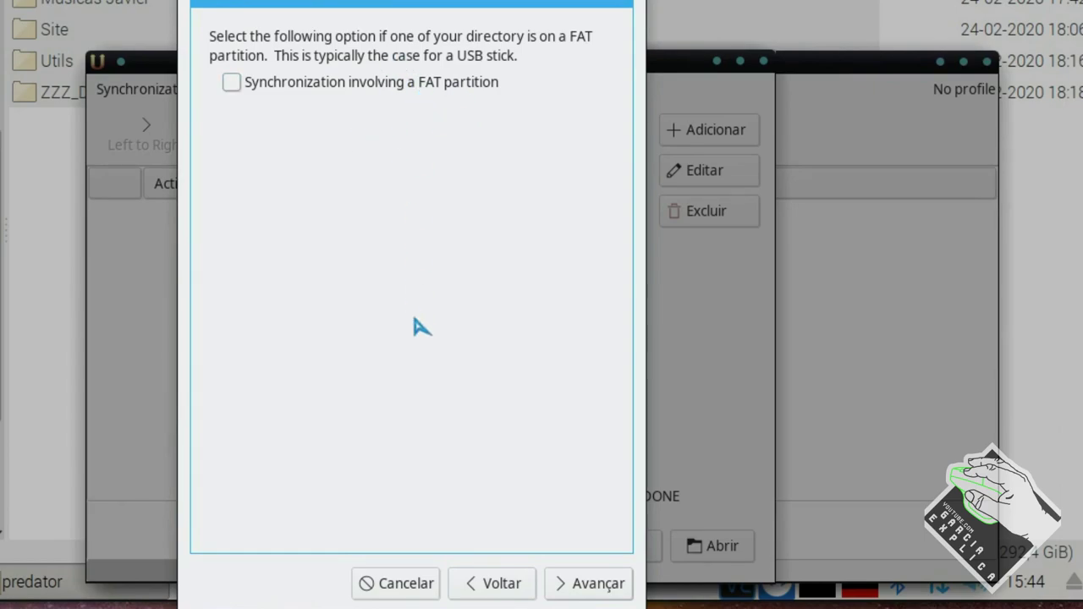
{"action": "left_click", "coordinate": [600, 585]}
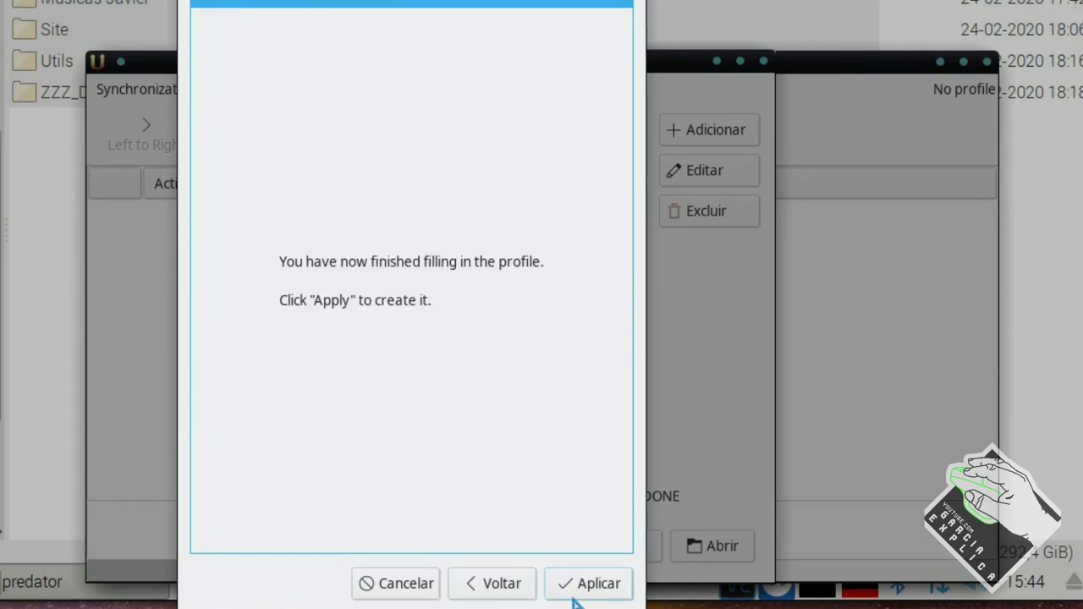
{"action": "left_click", "coordinate": [584, 591]}
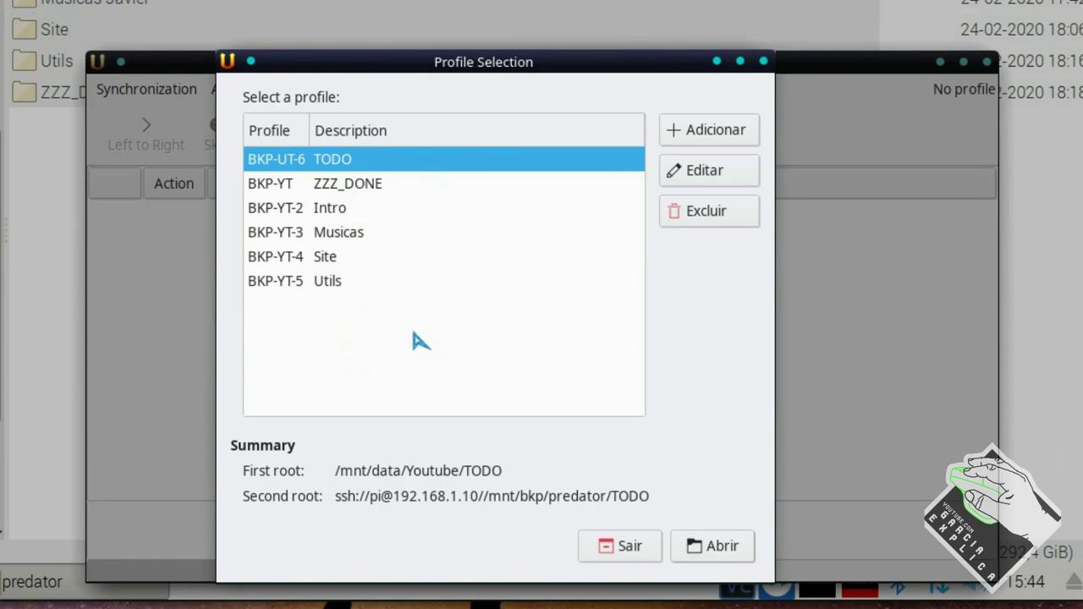
Open the BKP-UT-6 profile and log in to the Raspberry Pi with the SSH account password
{"action": "left_click", "coordinate": [718, 552]}
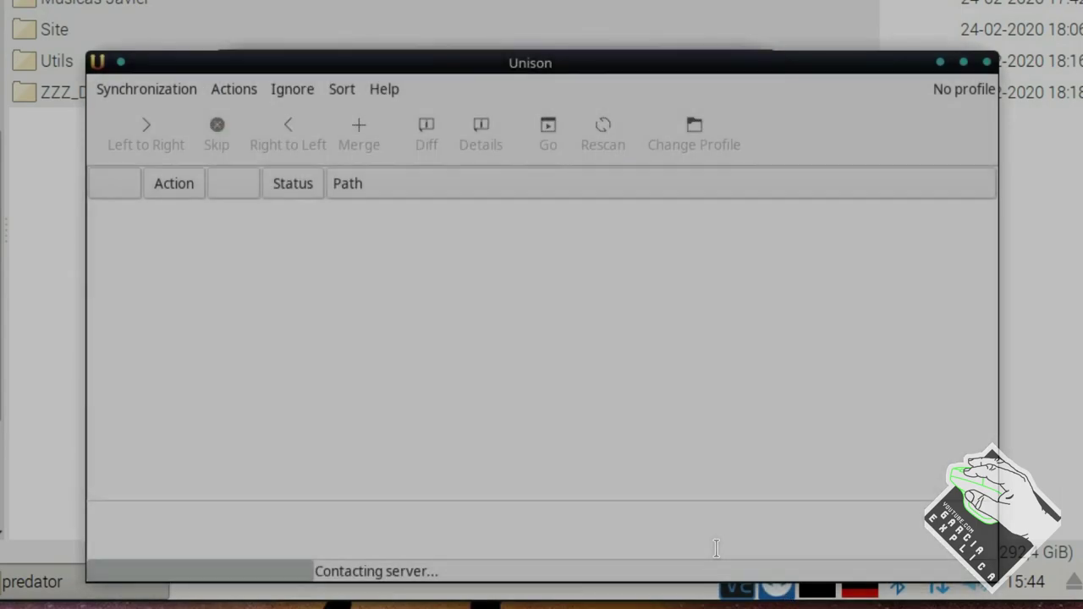
{"action": "type", "text": "***"}
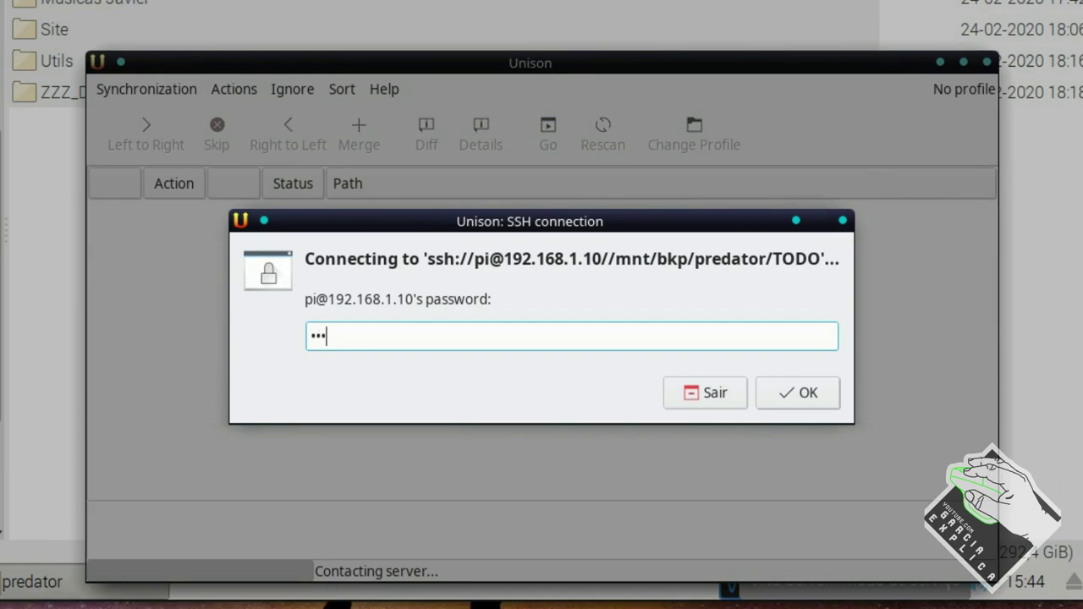
{"action": "key", "text": "Return"}
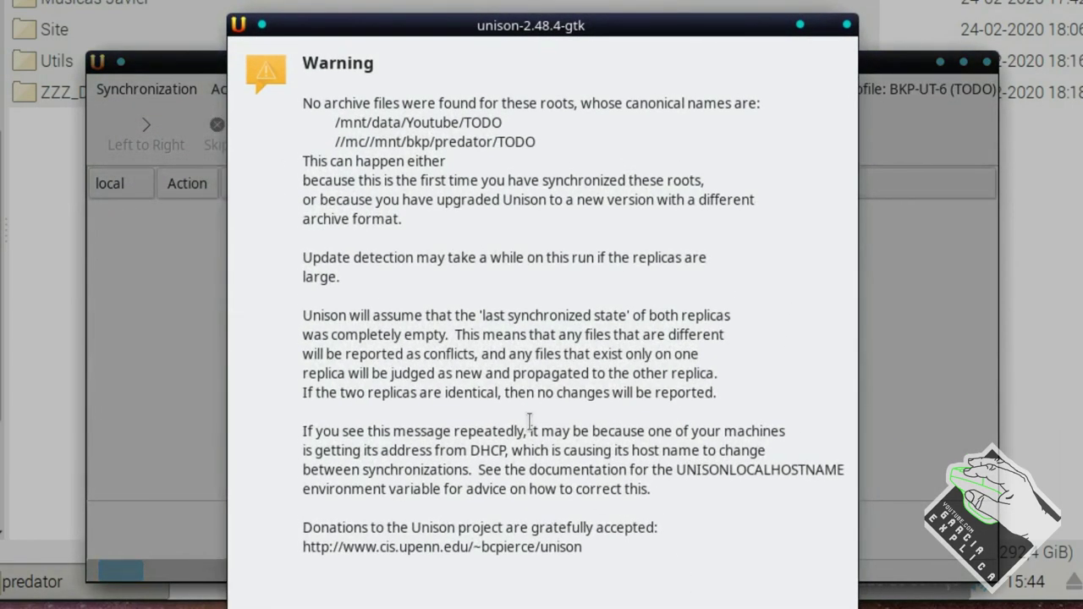
Examine the missing-archive warning, checking the local root, the remote TODO root and the remote host name
{"action": "left_click_drag", "start_coordinate": [306, 99], "coordinate": [503, 374]}
{"action": "left_click", "coordinate": [503, 373]}
{"action": "left_click_drag", "start_coordinate": [591, 553], "coordinate": [292, 103]}
{"action": "left_click", "coordinate": [362, 122]}
{"action": "left_click_drag", "start_coordinate": [498, 142], "coordinate": [546, 145]}
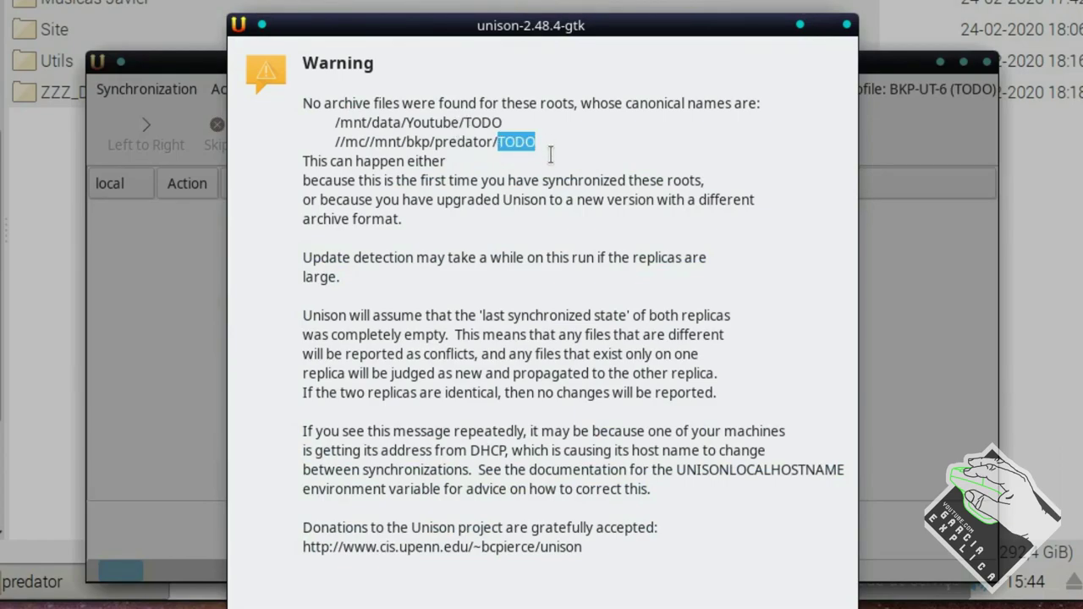
{"action": "left_click", "coordinate": [507, 142]}
{"action": "left_click_drag", "start_coordinate": [333, 143], "coordinate": [363, 145]}
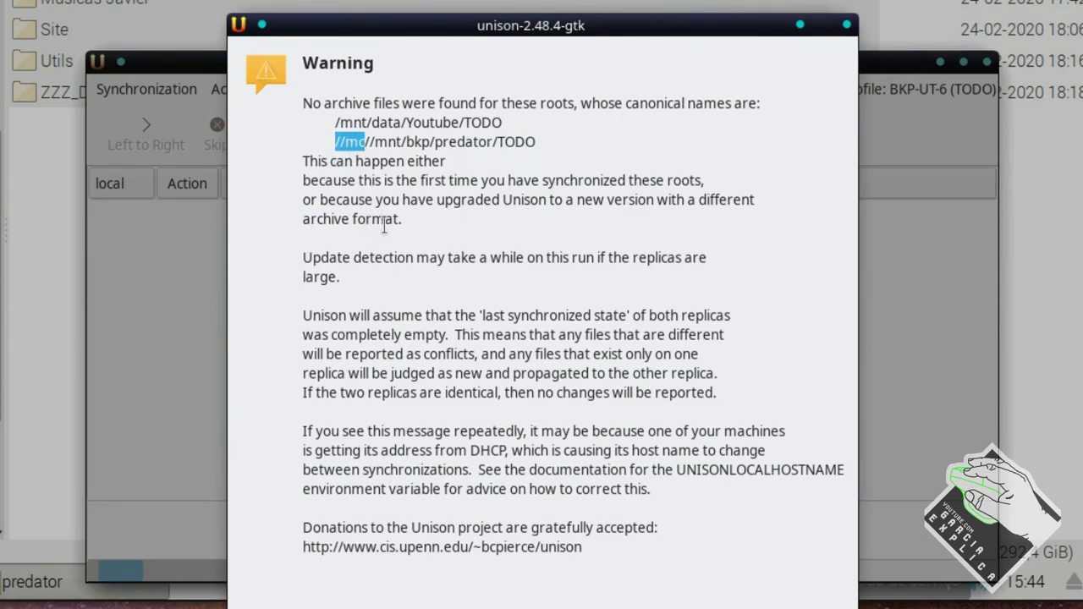
{"action": "left_click", "coordinate": [357, 142]}
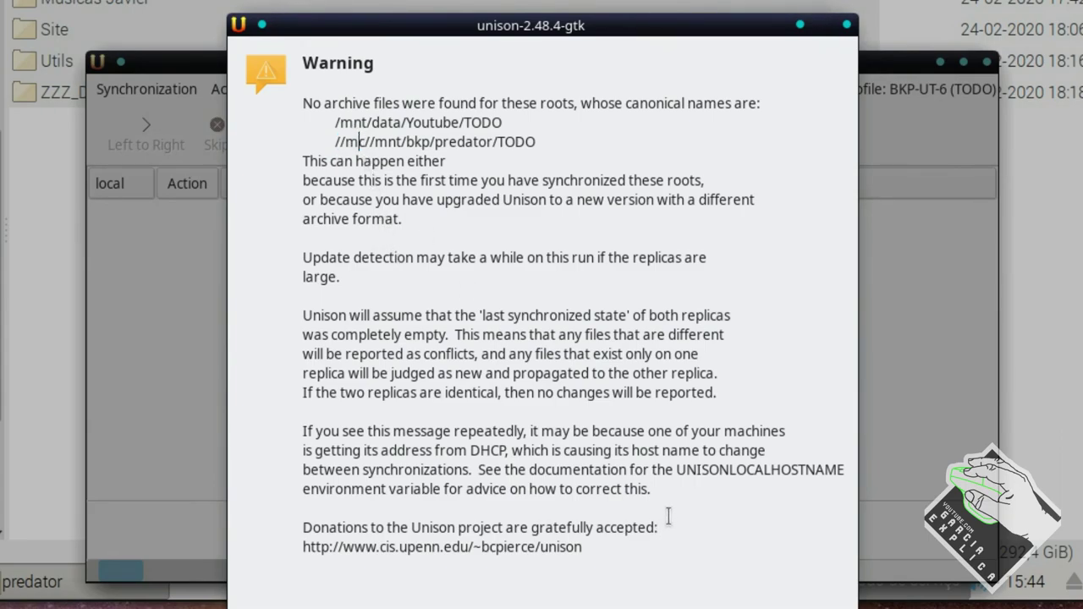
Accept the warning and run the synchronization of the TODO folder from local to mc
{"action": "key", "text": "Return"}
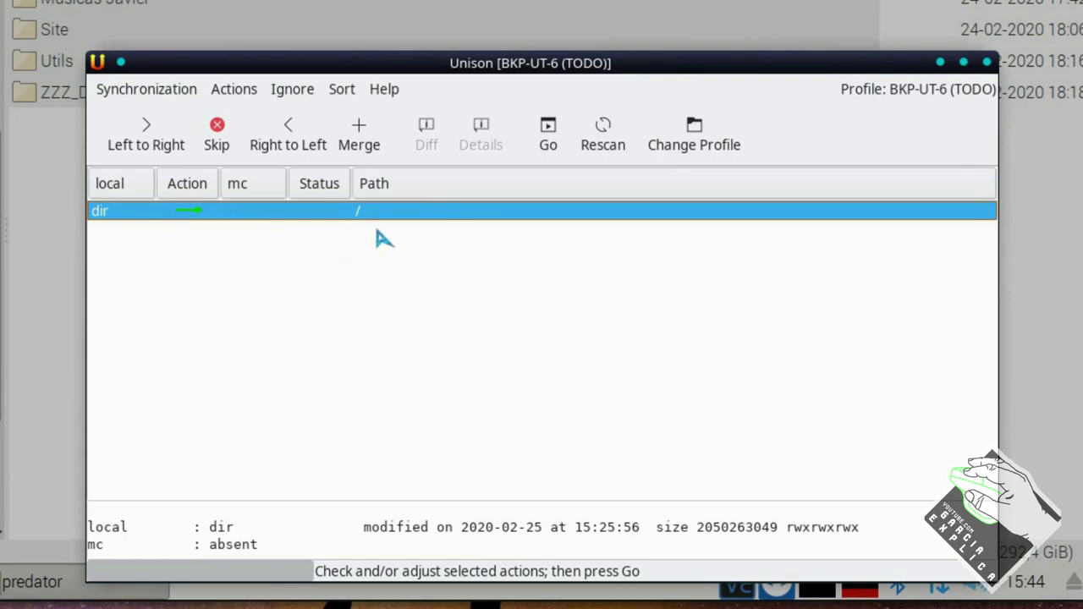
{"action": "left_click", "coordinate": [548, 140]}
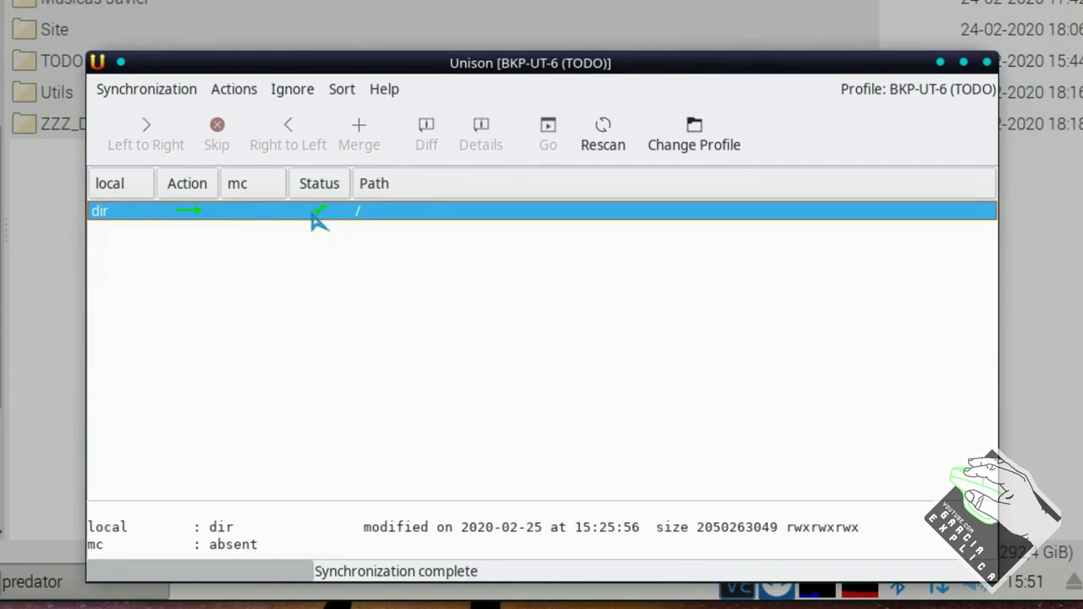
{"action": "key", "text": "ctrl+q"}
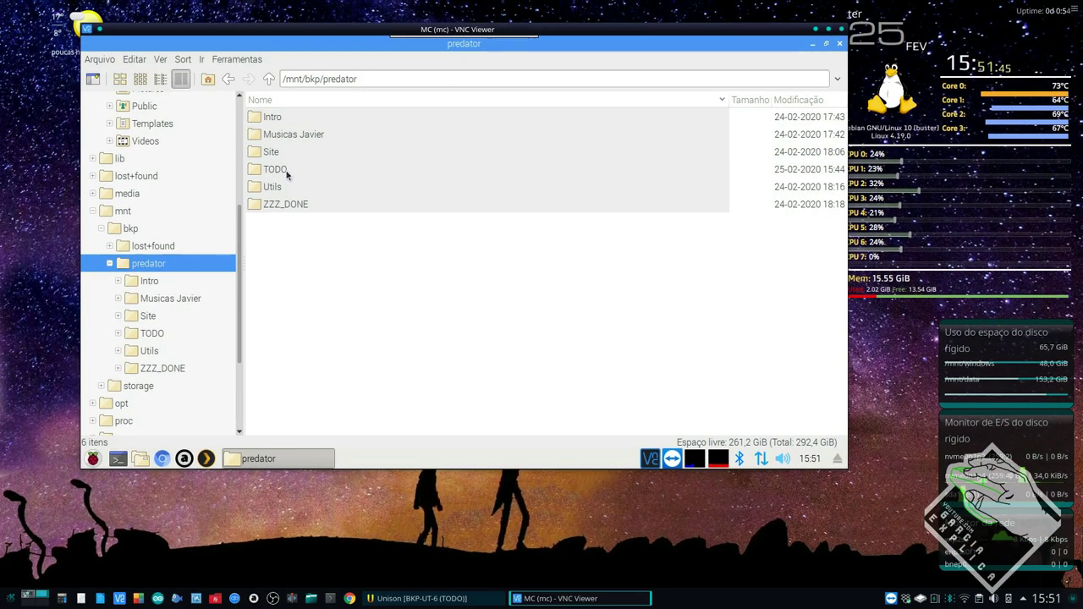
Check the synchronized TODO folder in /mnt/bkp/predator on the Raspberry Pi through VNC Viewer, including its UNISON File Sync subfolder
{"action": "left_click", "coordinate": [196, 128]}
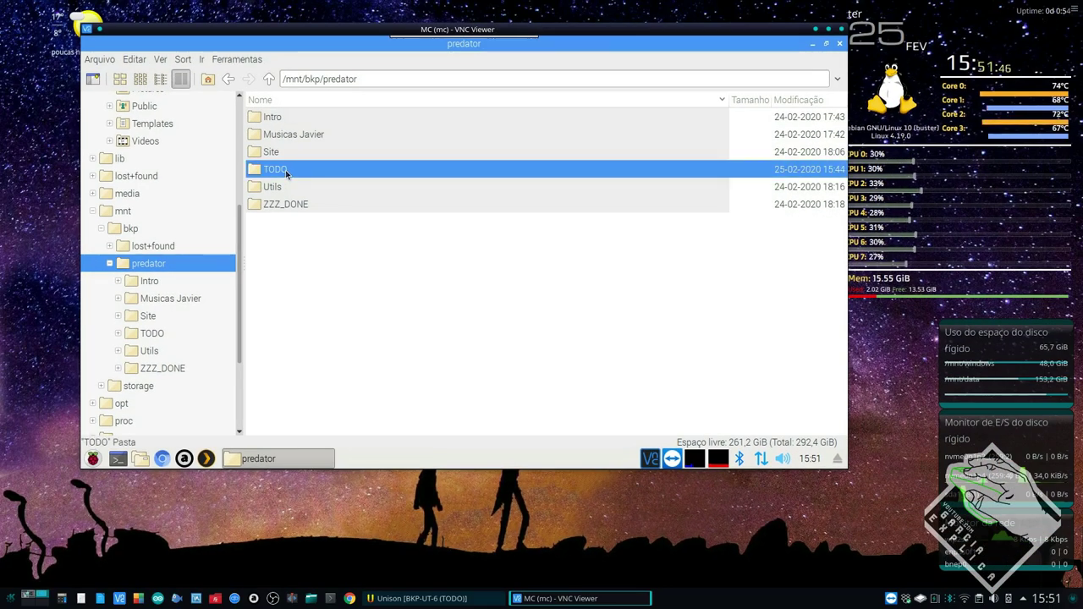
{"action": "double_click", "coordinate": [286, 172]}
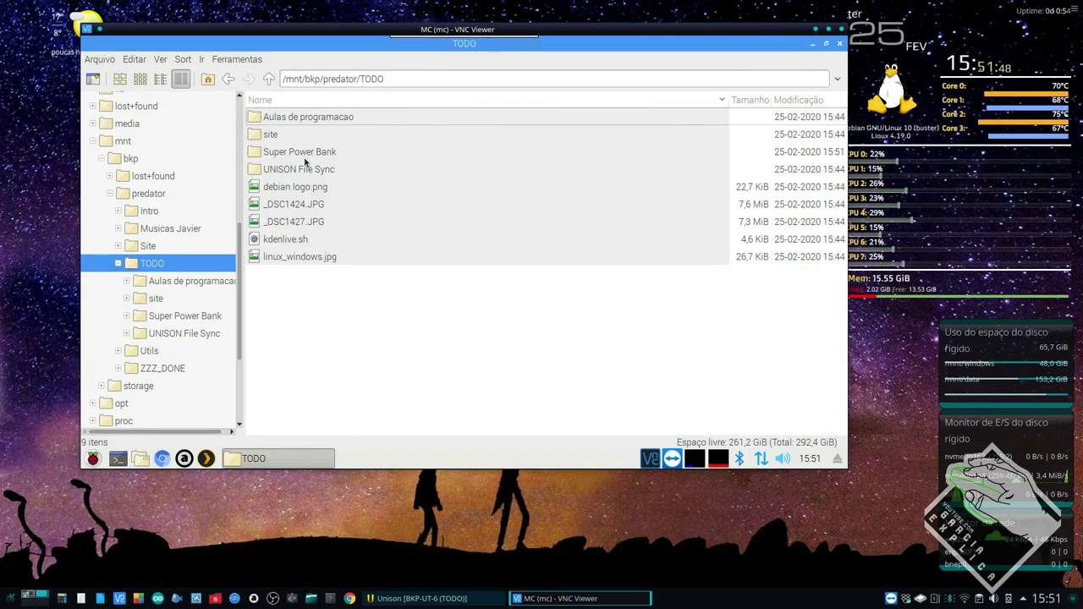
{"action": "double_click", "coordinate": [327, 173]}
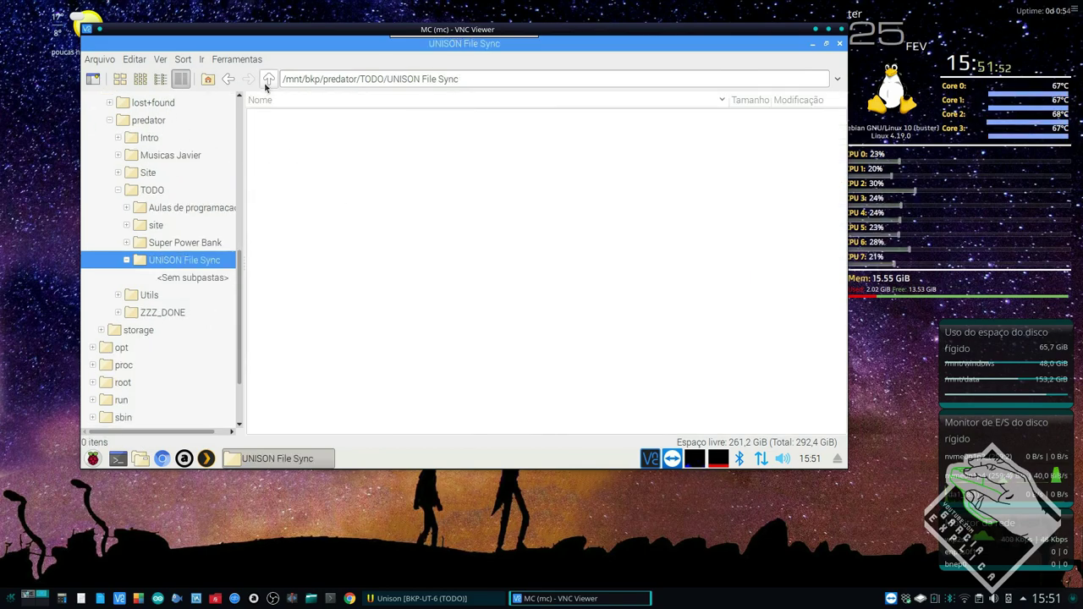
{"action": "left_click", "coordinate": [268, 80]}
{"action": "left_click", "coordinate": [323, 177]}
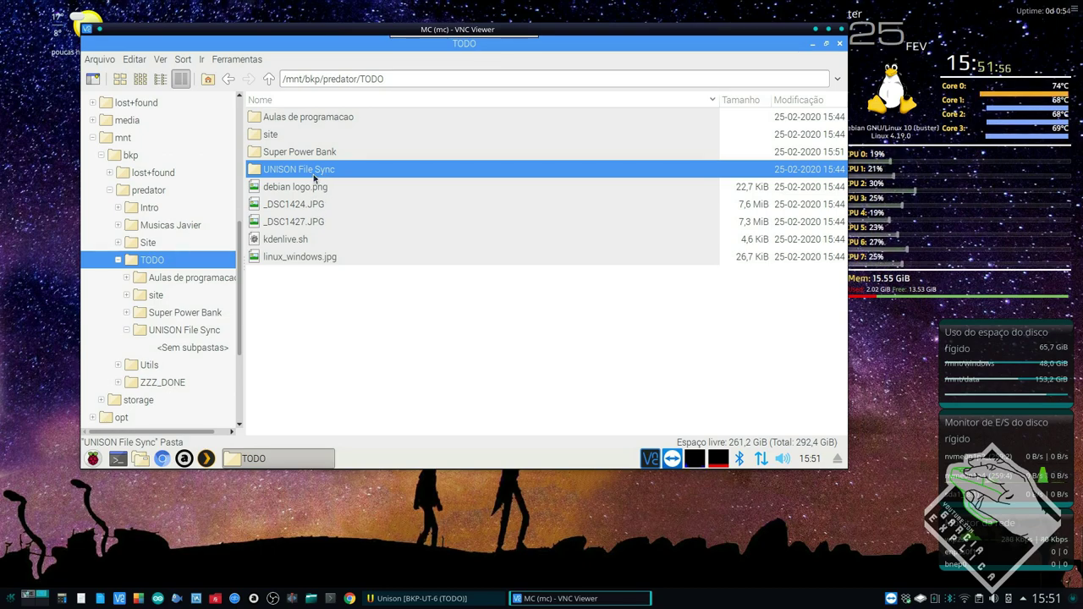
{"action": "double_click", "coordinate": [315, 177]}
{"action": "key", "text": "BackSpace"}
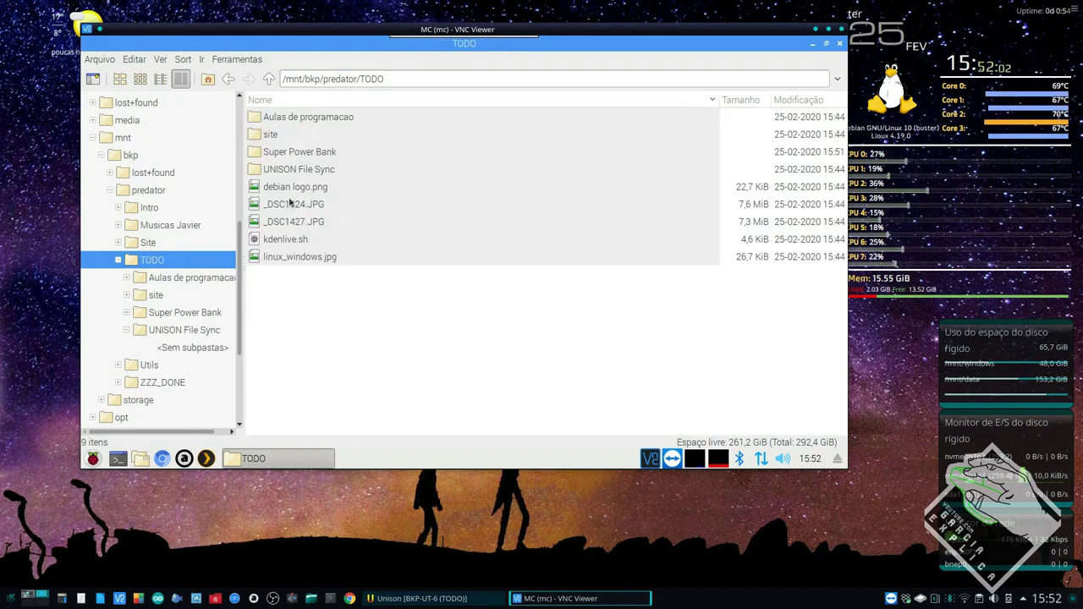
{"action": "left_click", "coordinate": [285, 154]}
{"action": "key", "text": "F2"}
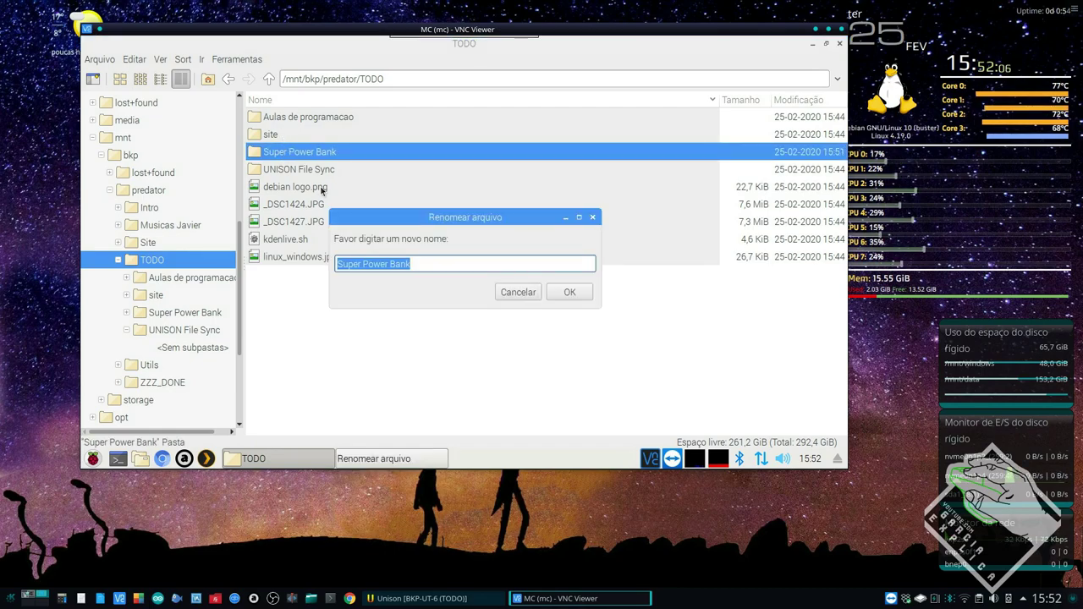
{"action": "left_click", "coordinate": [518, 292]}
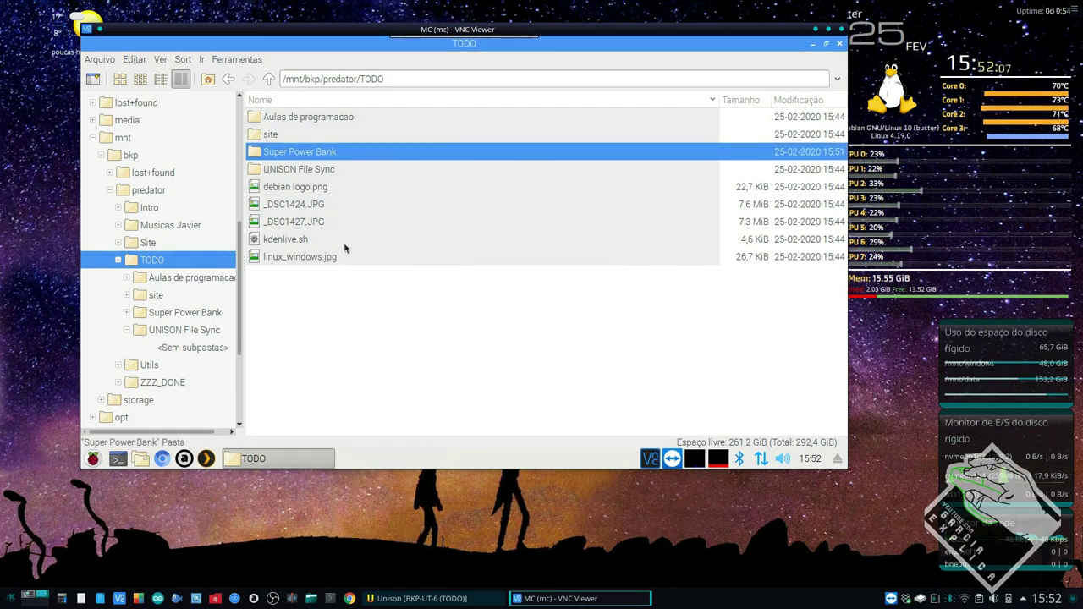
Examine the ZZZ_DONE/ZZZ_Uploads backup folder on the Raspberry Pi, checking the contents of Conectar Galaxy Buds and Conectar JBL Tune 110BT
{"action": "left_click", "coordinate": [269, 80]}
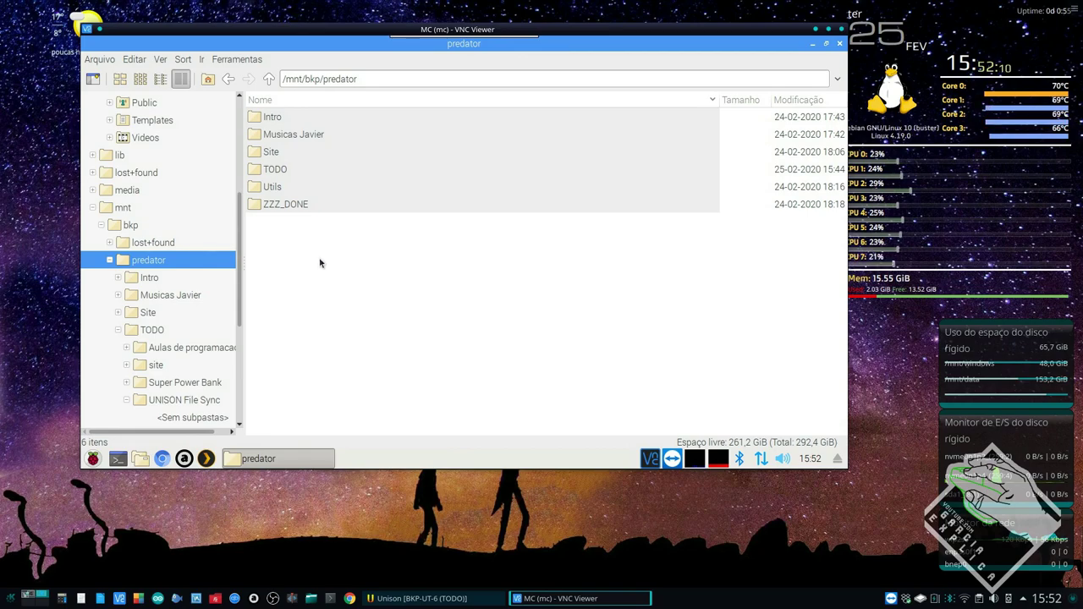
{"action": "double_click", "coordinate": [315, 206]}
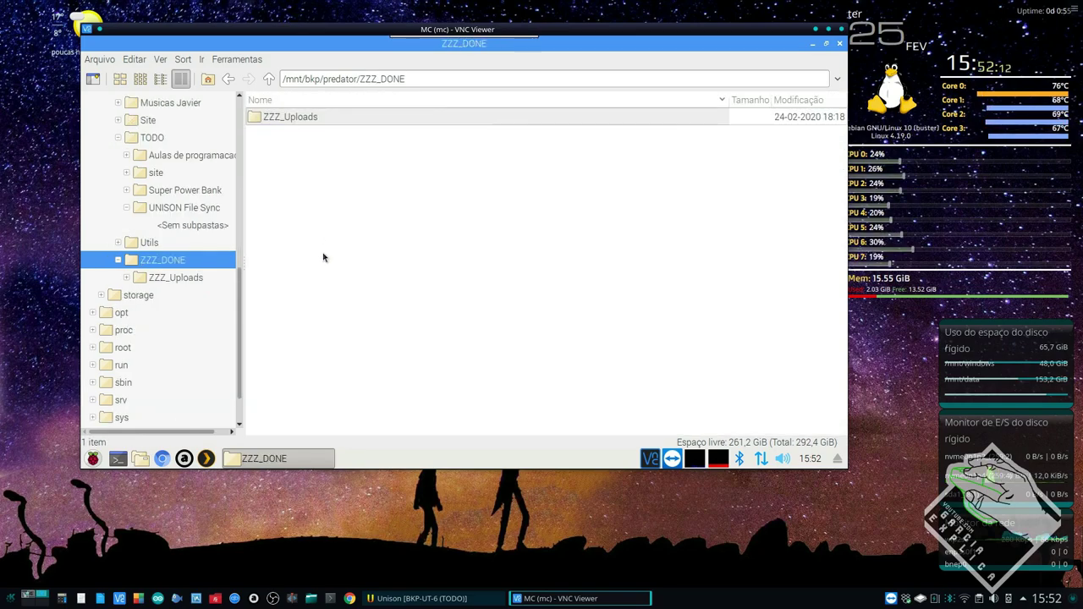
{"action": "left_click", "coordinate": [285, 119]}
{"action": "double_click", "coordinate": [284, 117]}
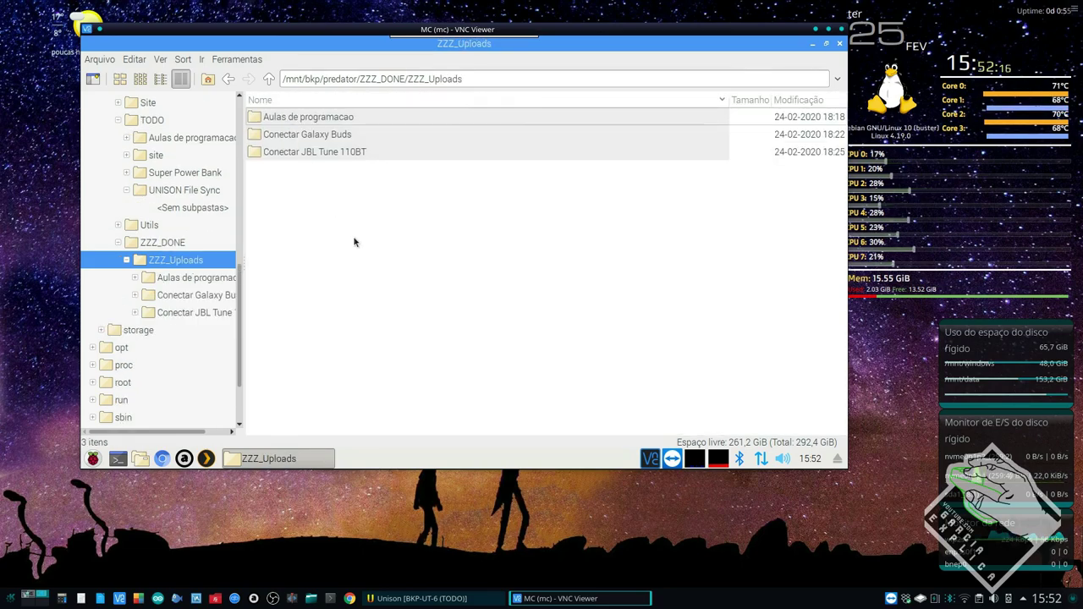
{"action": "double_click", "coordinate": [322, 136]}
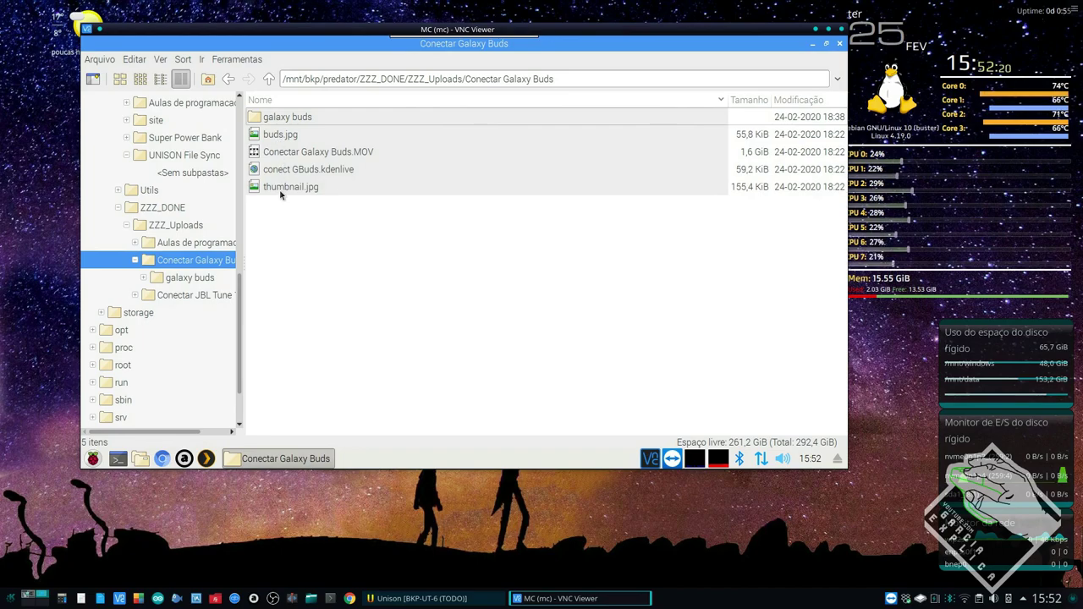
{"action": "left_click", "coordinate": [268, 80]}
{"action": "double_click", "coordinate": [300, 153]}
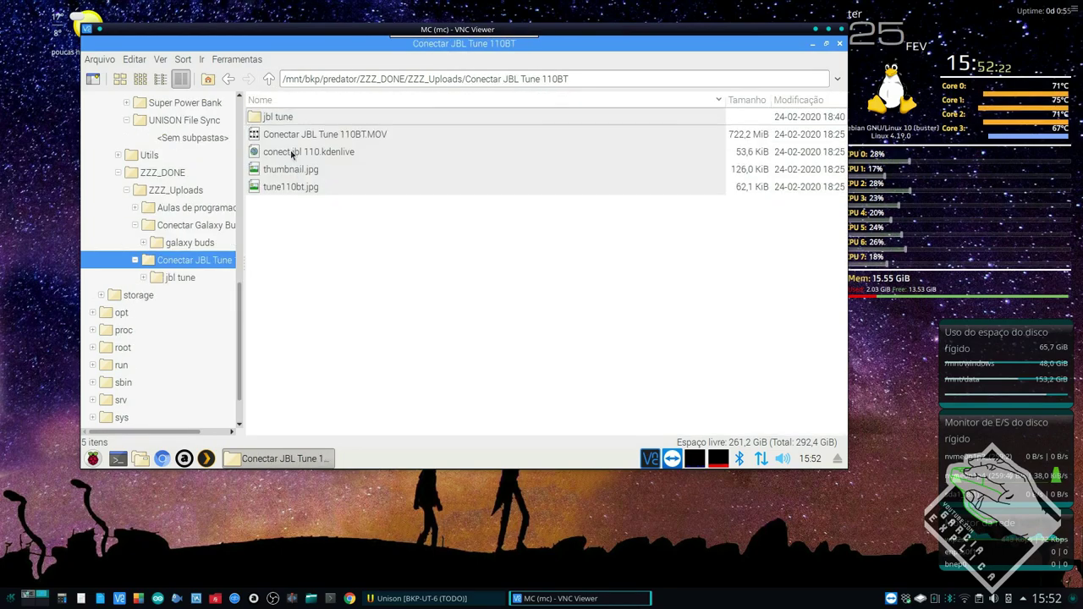
{"action": "left_click", "coordinate": [268, 79]}
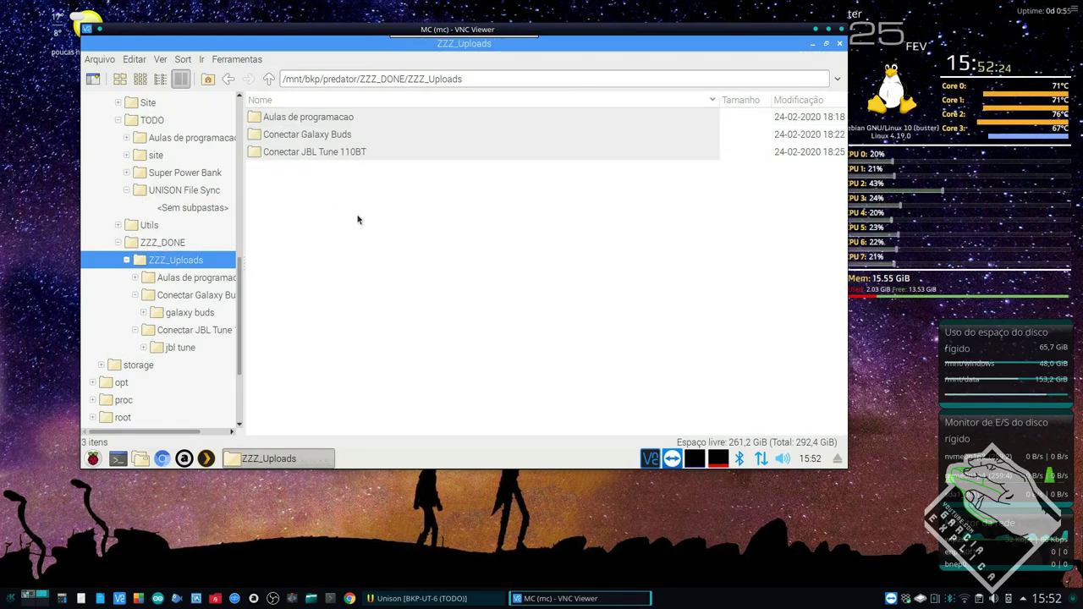
{"action": "left_click", "coordinate": [269, 80]}
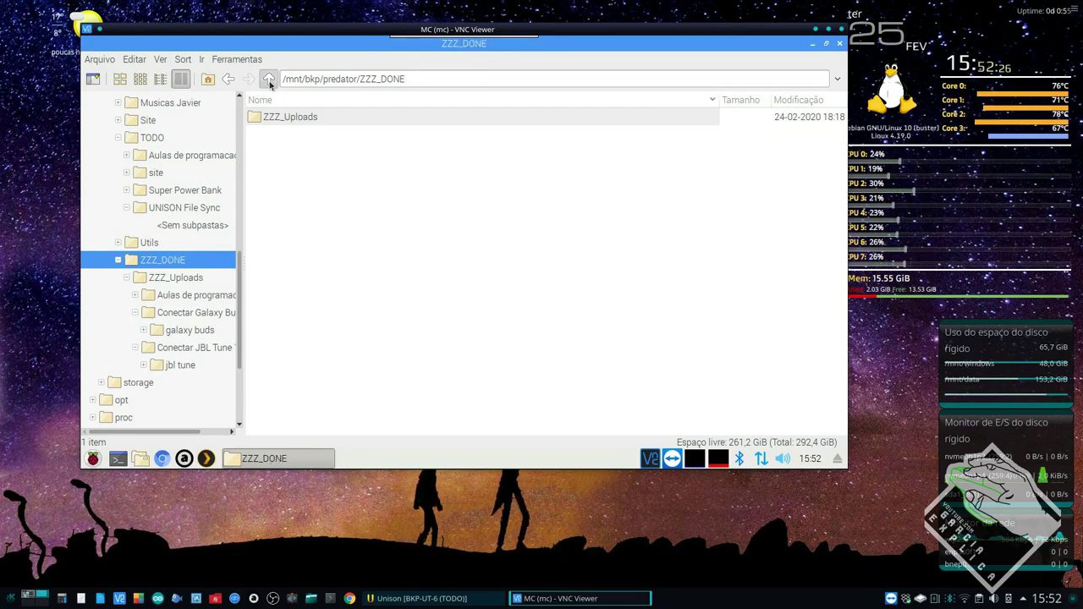
{"action": "left_click", "coordinate": [269, 80]}
{"action": "left_click", "coordinate": [815, 28]}
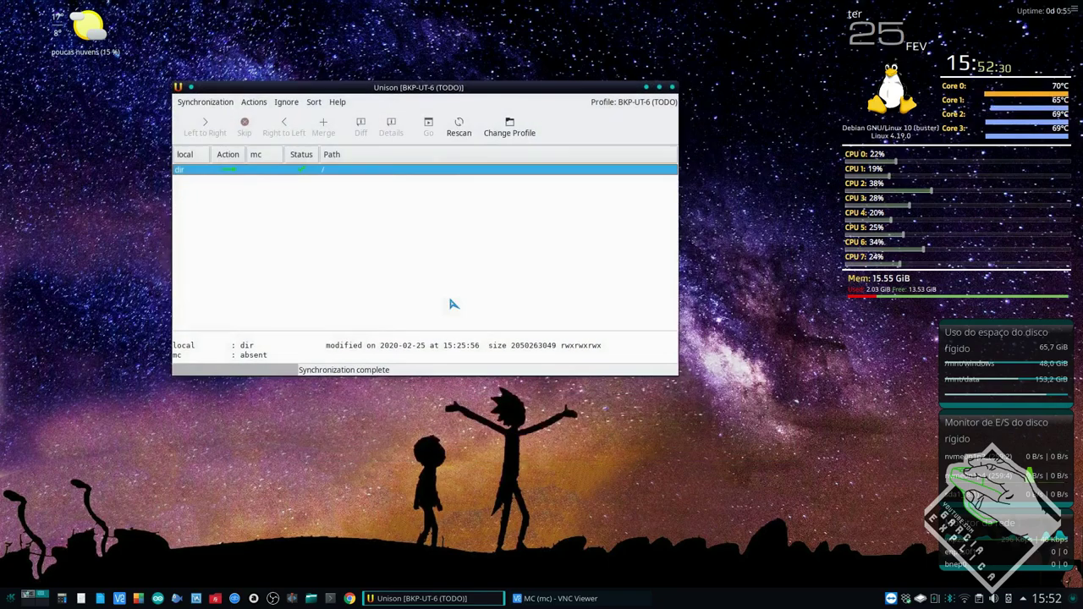
Switch Unison to the BKP-YT-5 (Utils) profile and log in to the Raspberry Pi with the SSH account password
{"action": "left_click", "coordinate": [508, 127]}
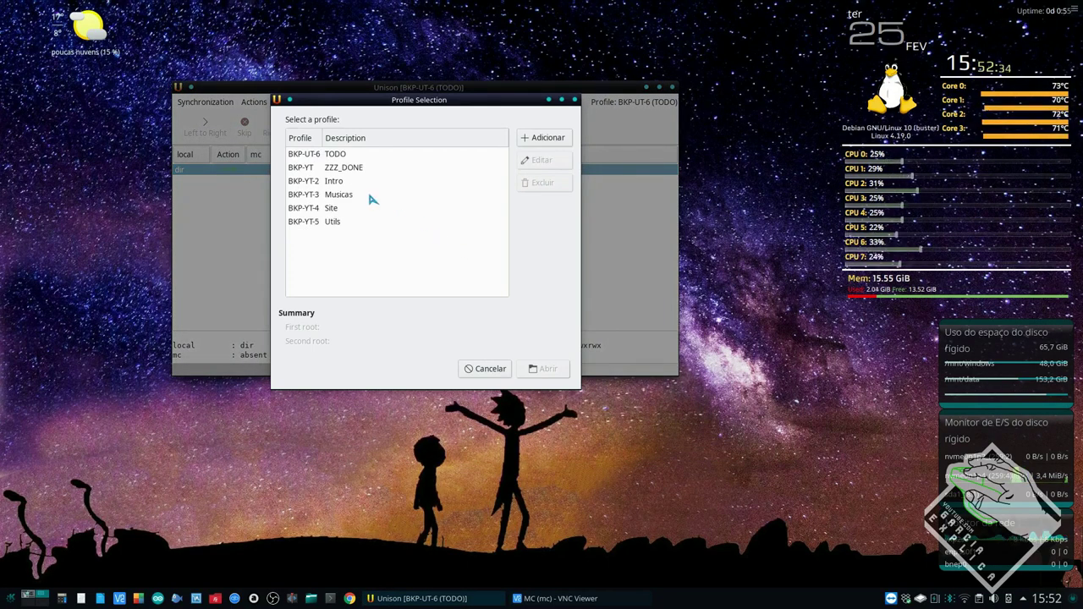
{"action": "left_click", "coordinate": [337, 223]}
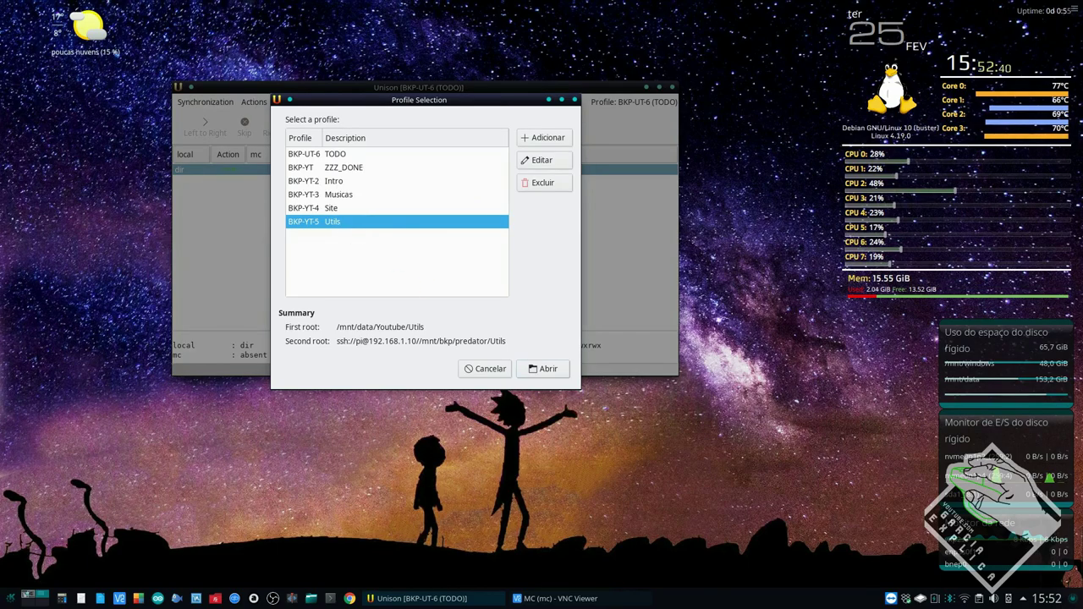
{"action": "left_click", "coordinate": [542, 369]}
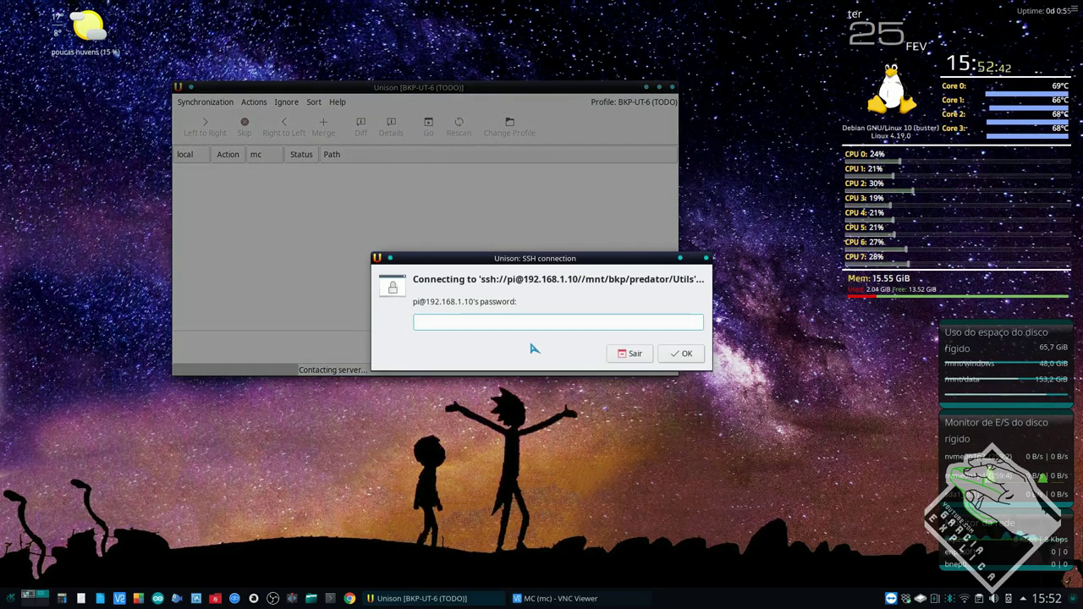
{"action": "key", "text": "Return"}
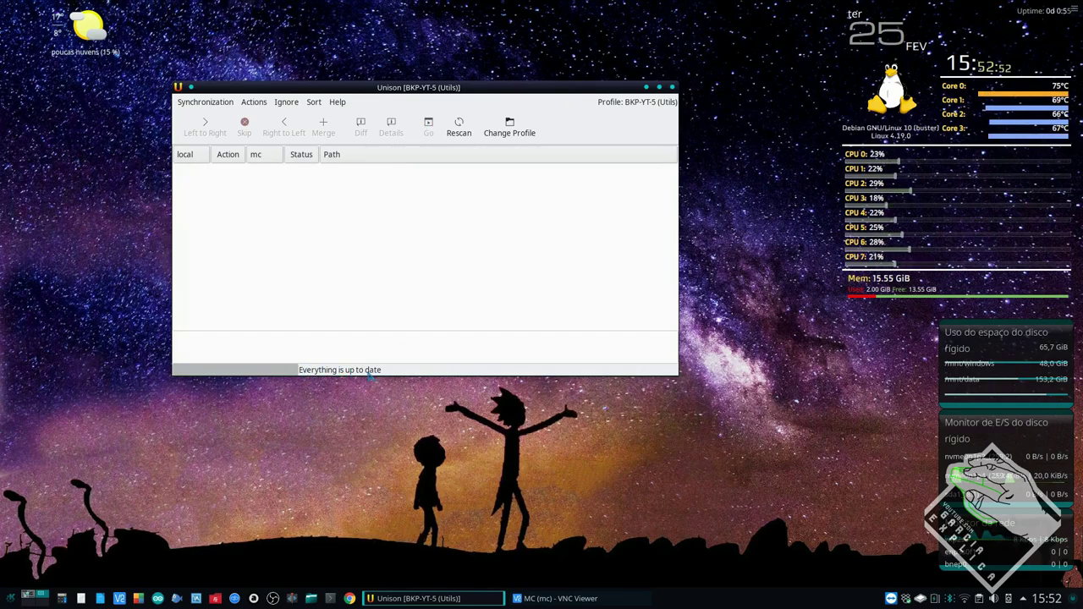
Scan the ZZZ_DONE folder with the BKP-YT profile, logging in with the SSH account password, and close Unison without synchronizing
{"action": "left_click", "coordinate": [500, 137]}
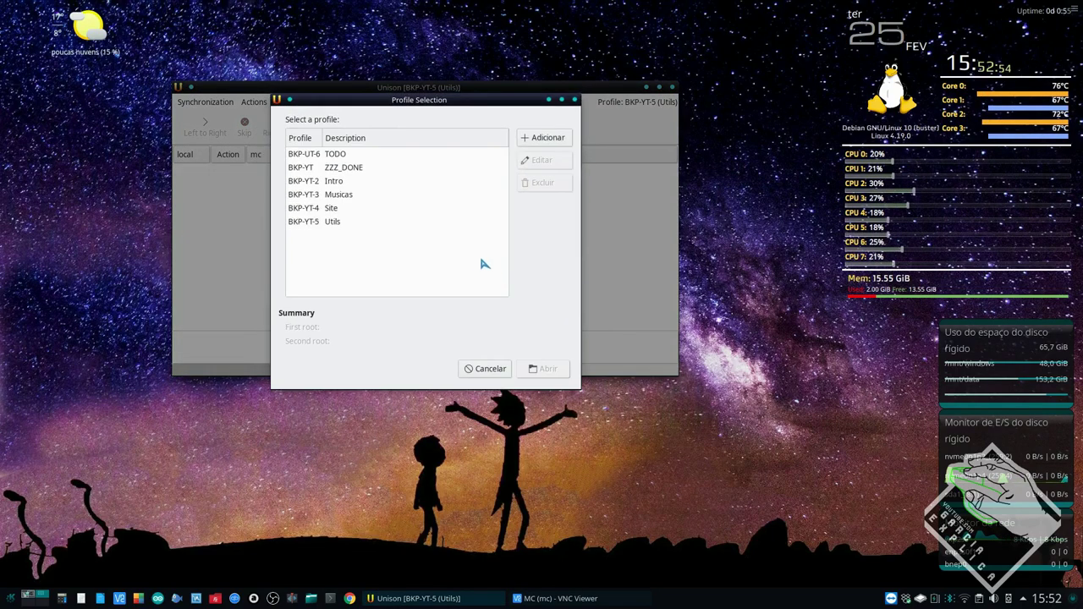
{"action": "double_click", "coordinate": [356, 169]}
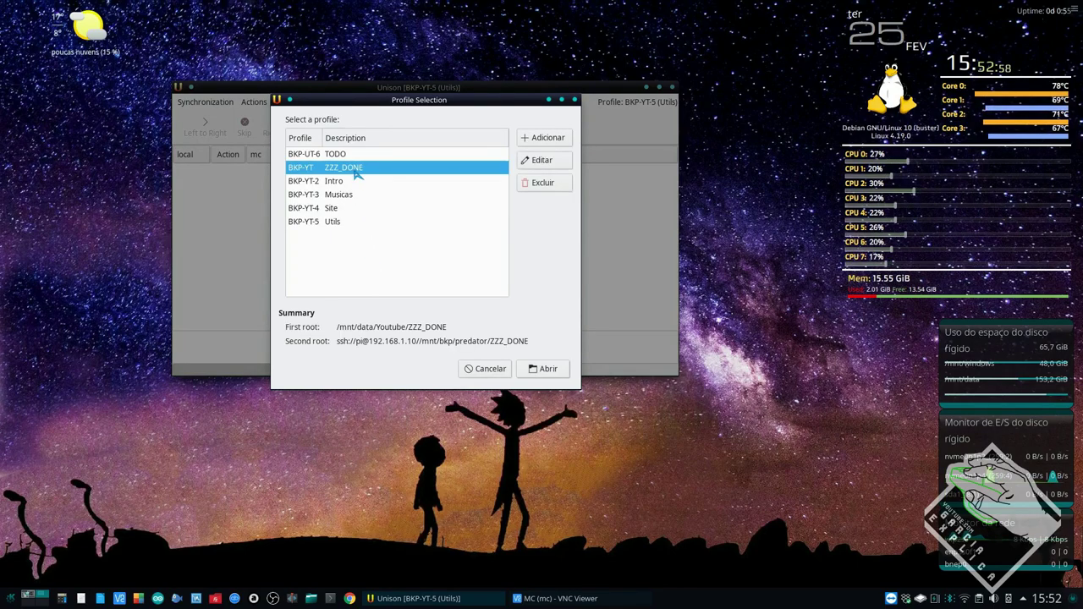
{"action": "type", "text": "••"}
{"action": "key", "text": "Return"}
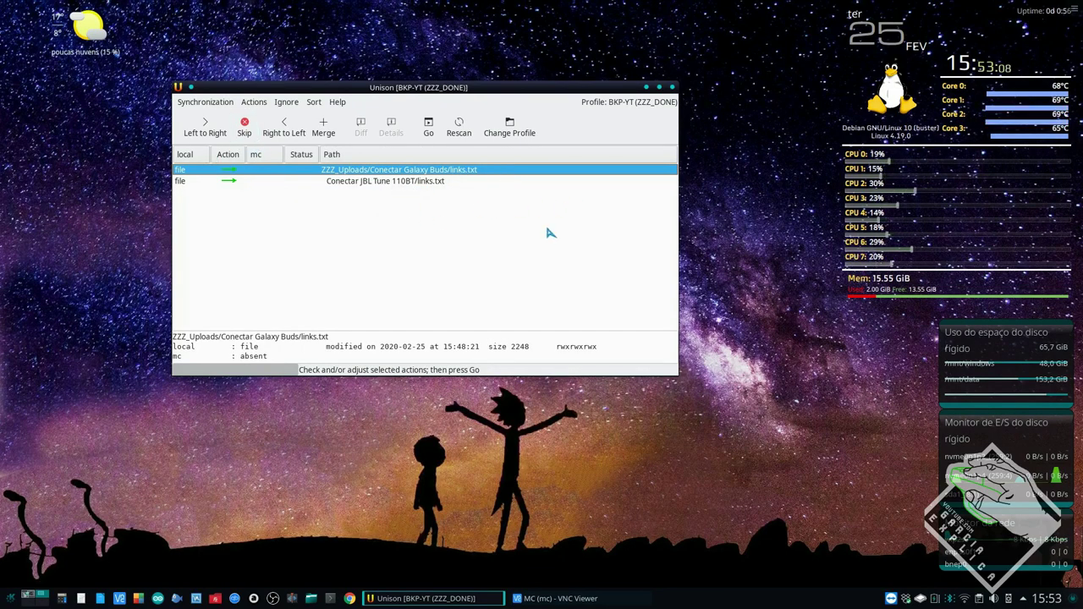
{"action": "left_click", "coordinate": [672, 88]}
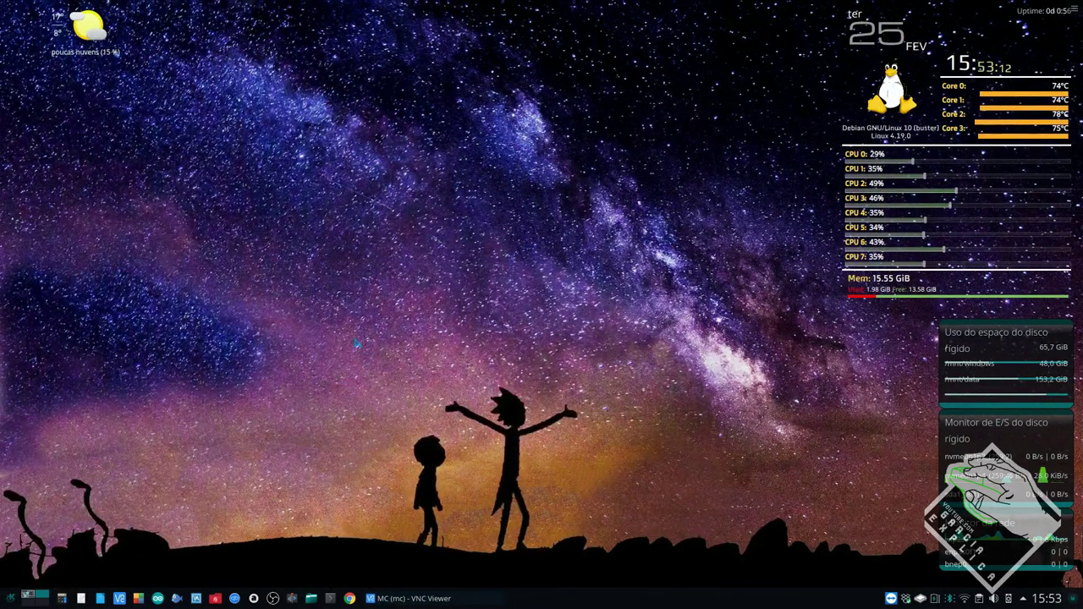
{"action": "left_click", "coordinate": [11, 598]}
{"action": "left_click", "coordinate": [68, 520]}
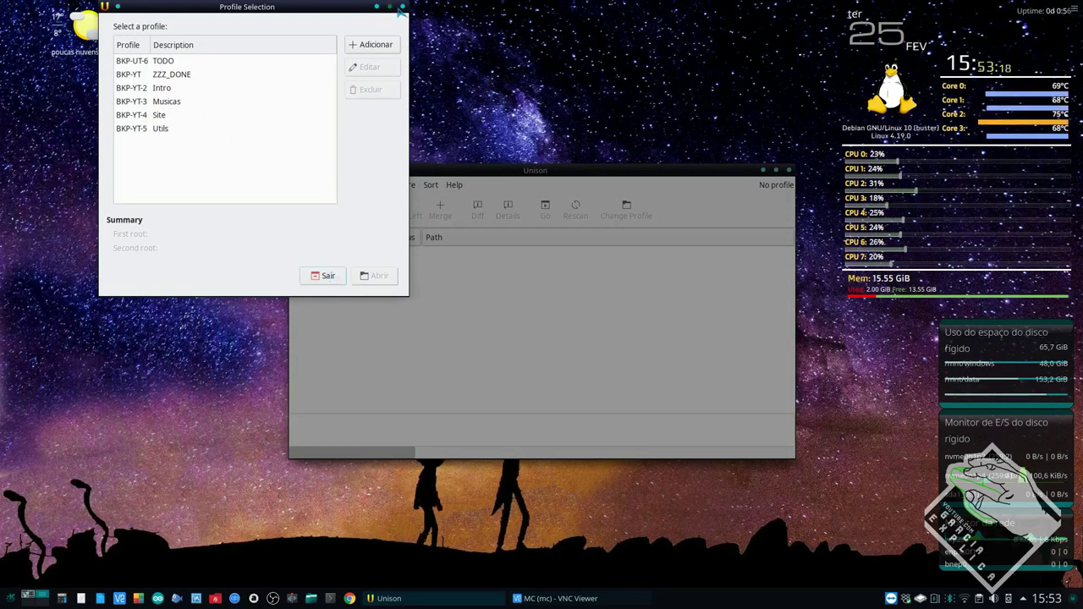
{"action": "left_click", "coordinate": [400, 15]}
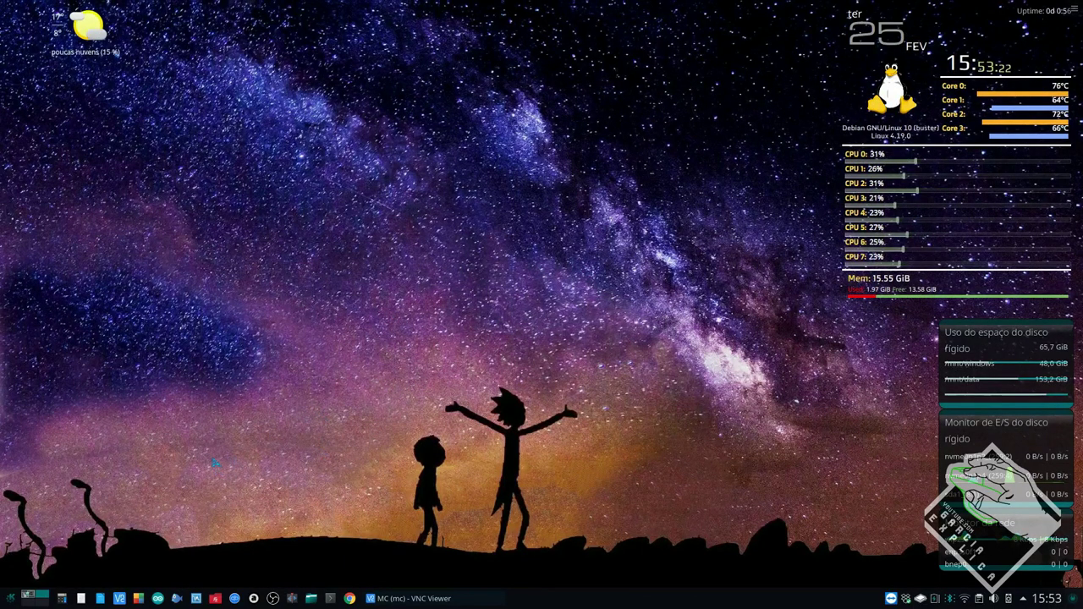
Open a Konsole terminal and list the files in the home folder
{"action": "key", "text": "ctrl+alt+t"}
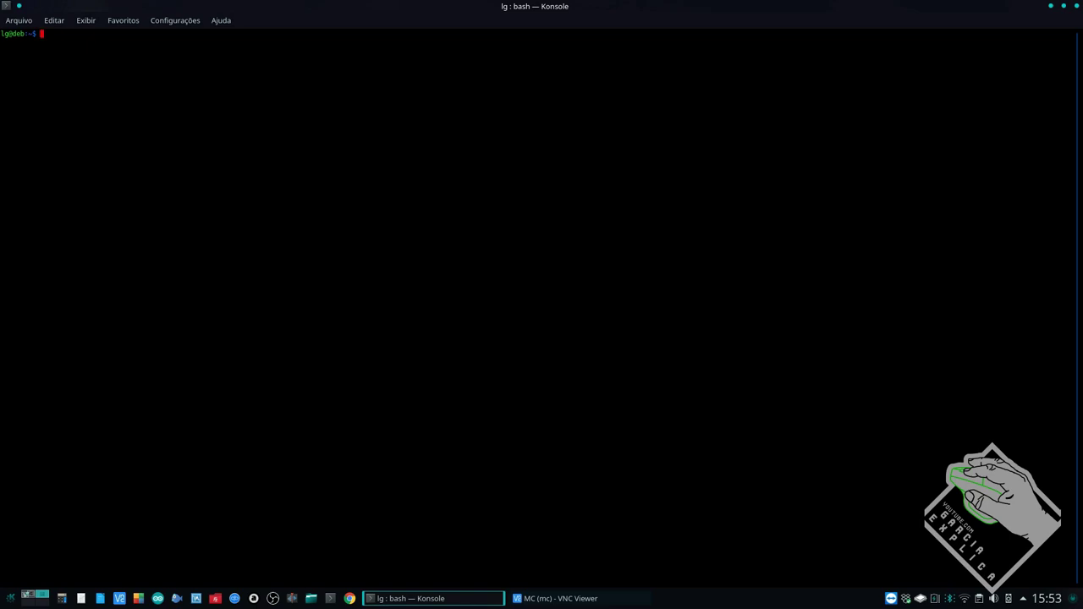
{"action": "type", "text": "ls"}
{"action": "key", "text": "Return"}
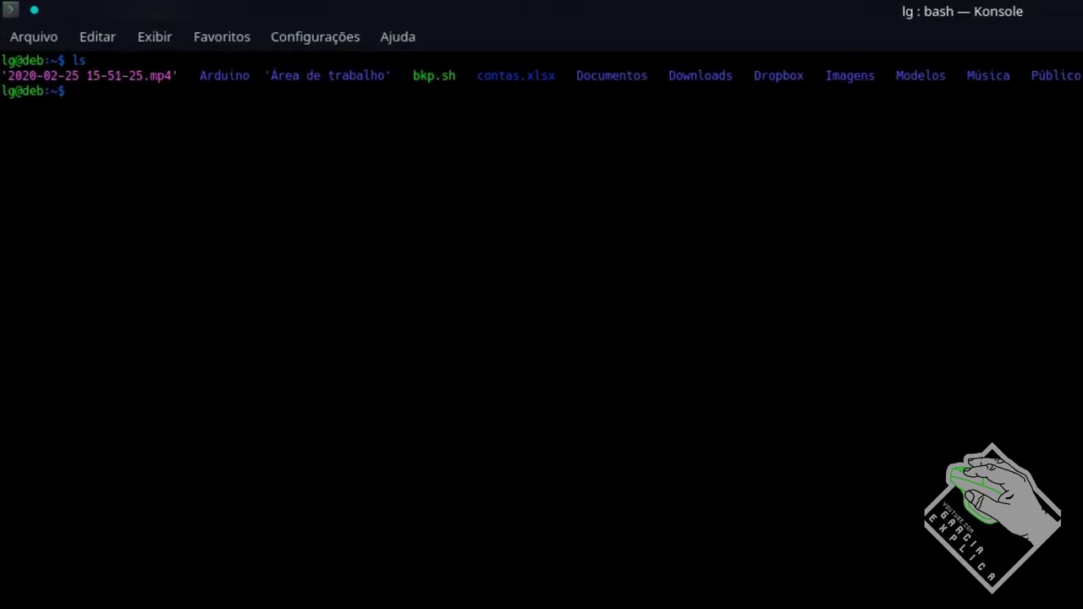
Open the bkp.sh script in the nano editor
{"action": "type", "text": "nan"}
{"action": "key", "text": "BackSpace"}
{"action": "key", "text": "BackSpace"}
{"action": "key", "text": "BackSpace"}
{"action": "type", "text": "nano bk"}
{"action": "key", "text": "Tab"}
{"action": "key", "text": "Return"}
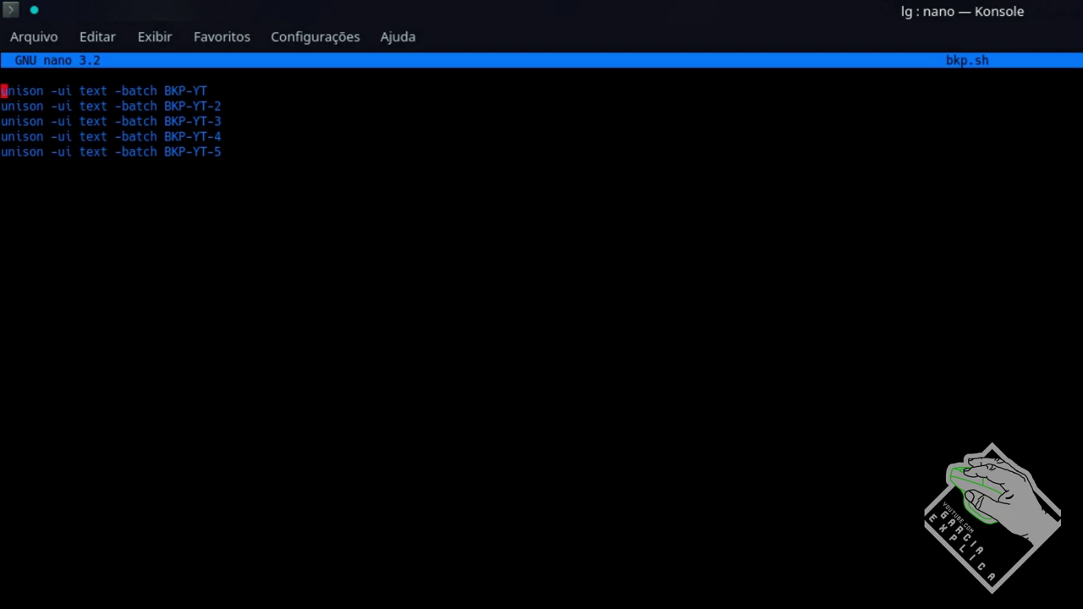
Examine the -ui text and -batch options and the profile name in the script's unison commands, and exit the editor
{"action": "left_click_drag", "start_coordinate": [51, 90], "coordinate": [73, 91]}
{"action": "double_click", "coordinate": [86, 105]}
{"action": "double_click", "coordinate": [87, 91]}
{"action": "left_click_drag", "start_coordinate": [124, 91], "coordinate": [162, 91]}
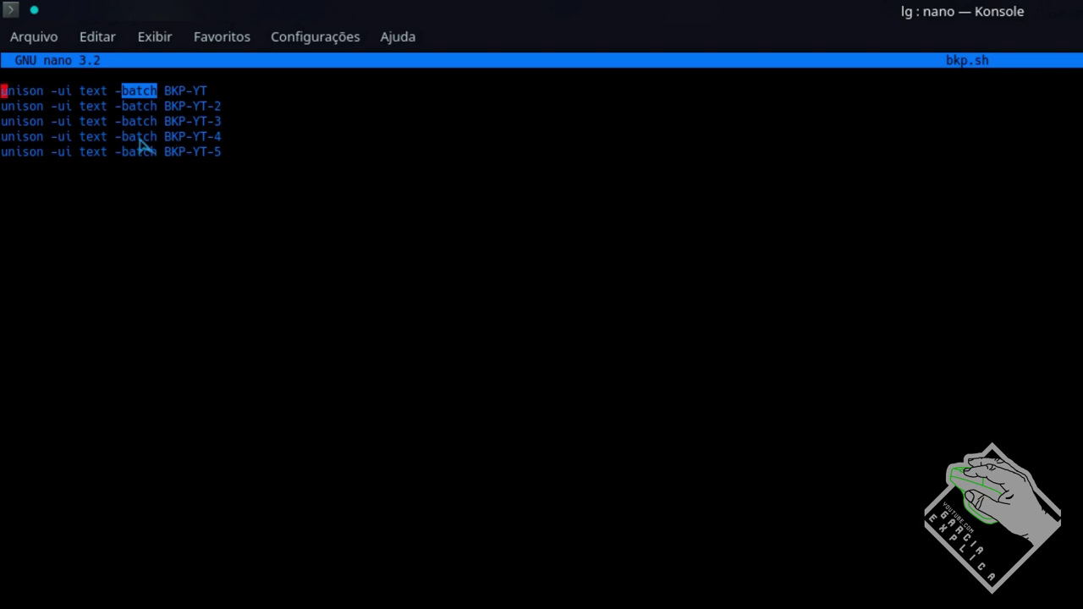
{"action": "left_click_drag", "start_coordinate": [167, 89], "coordinate": [217, 100]}
{"action": "left_click", "coordinate": [322, 215]}
{"action": "key", "text": "ctrl+x"}
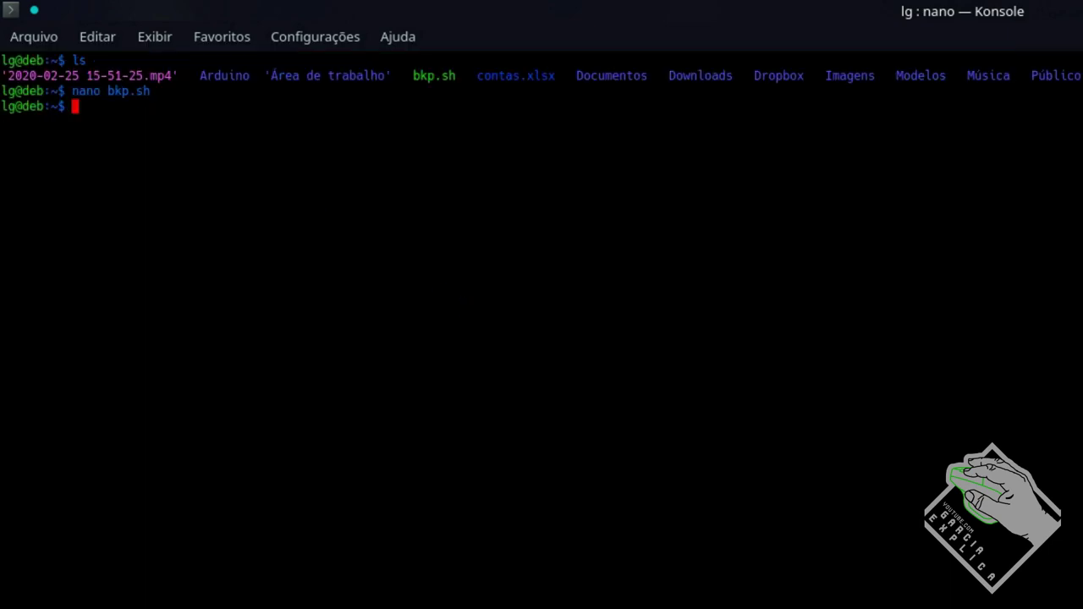
Run unison -ui text -batch BKP-YT with the SSH account password and review the new files listed in its output
{"action": "type", "text": "unison"}
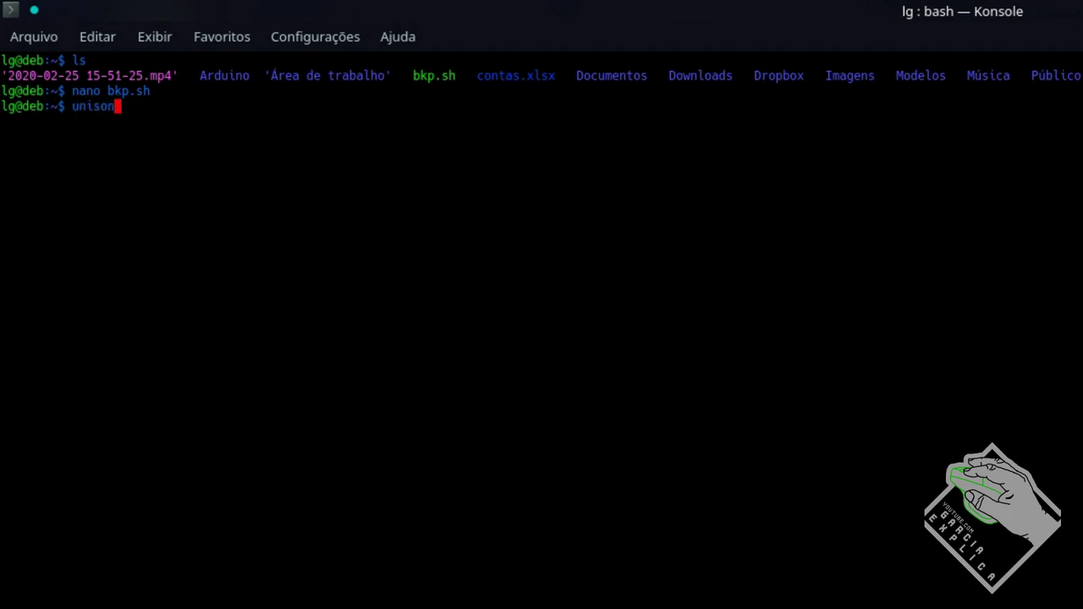
{"action": "type", "text": " -ui text -batc"}
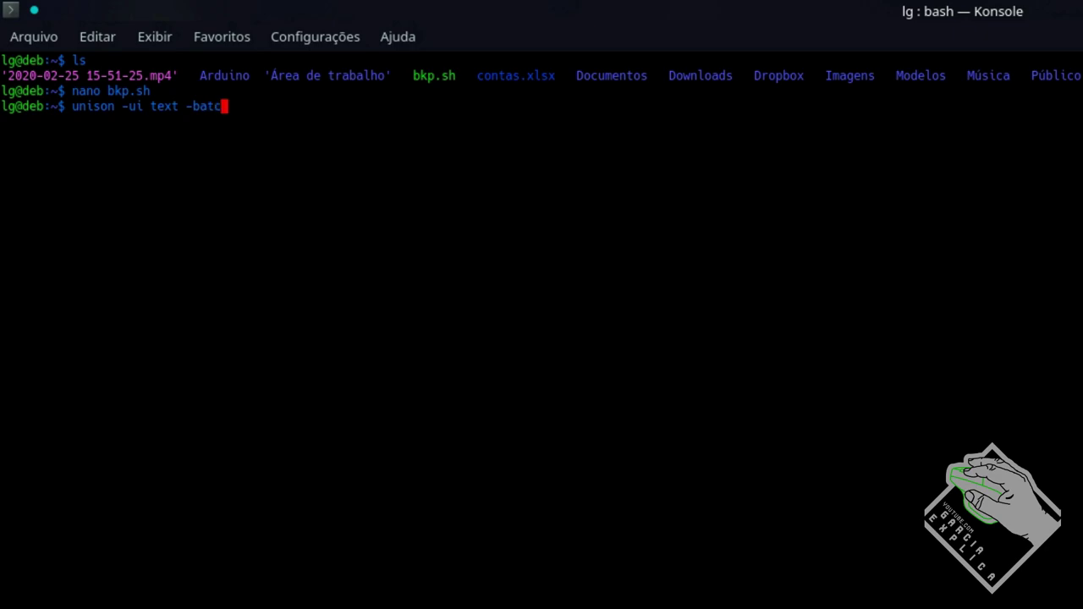
{"action": "type", "text": "h BKP-YT"}
{"action": "key", "text": "Return"}
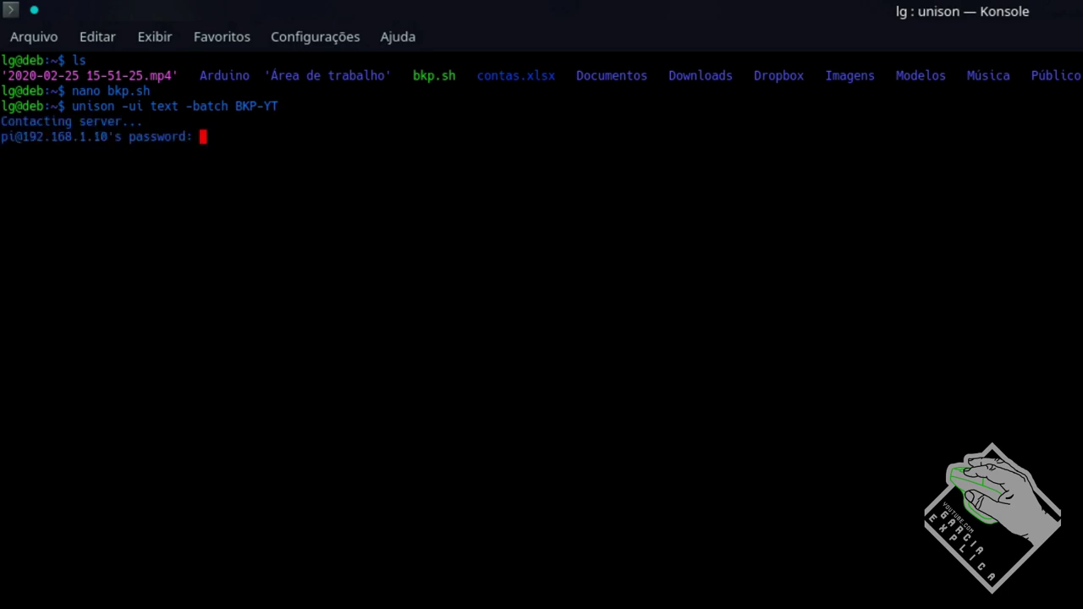
{"action": "key", "text": "Return"}
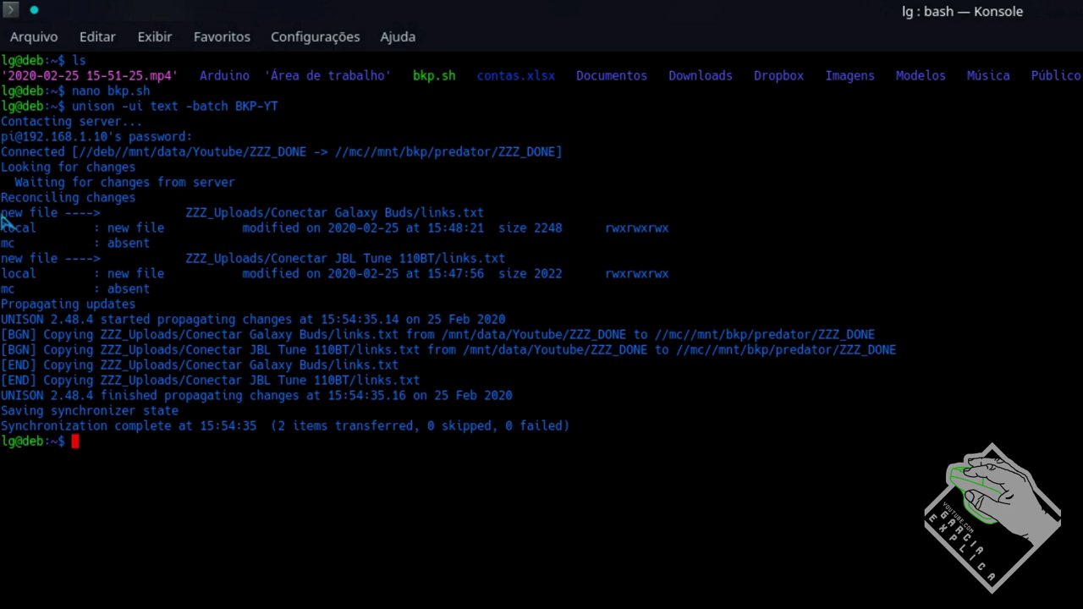
{"action": "left_click_drag", "start_coordinate": [2, 214], "coordinate": [471, 258]}
{"action": "left_click", "coordinate": [364, 533]}
Run unison -ui text -batch BKP-YT-2 with the SSH account password and review its final status line
{"action": "key", "text": "Up"}
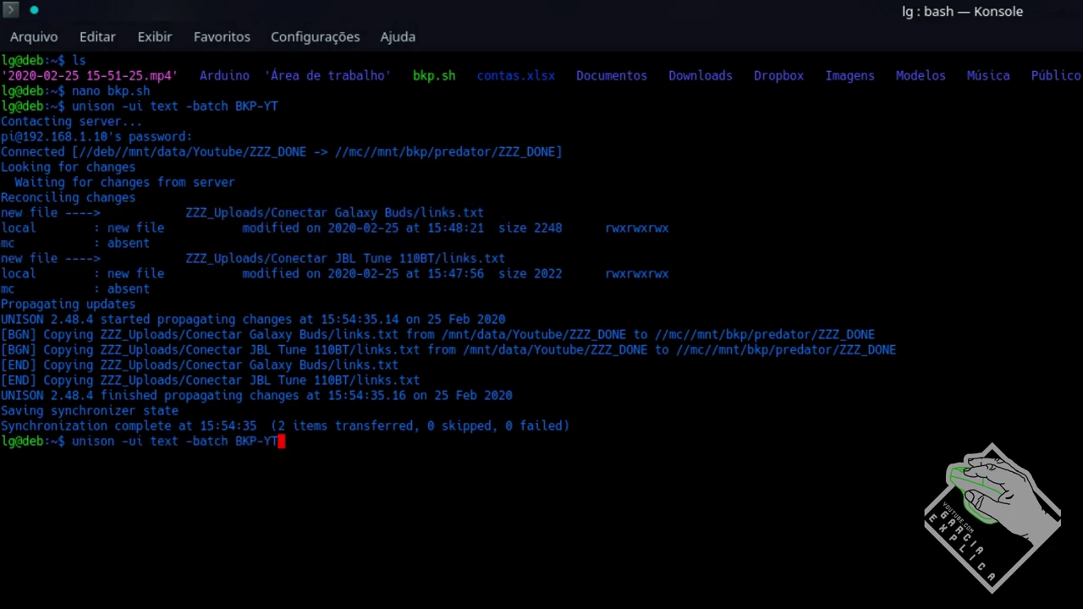
{"action": "type", "text": "-2"}
{"action": "key", "text": "Return"}
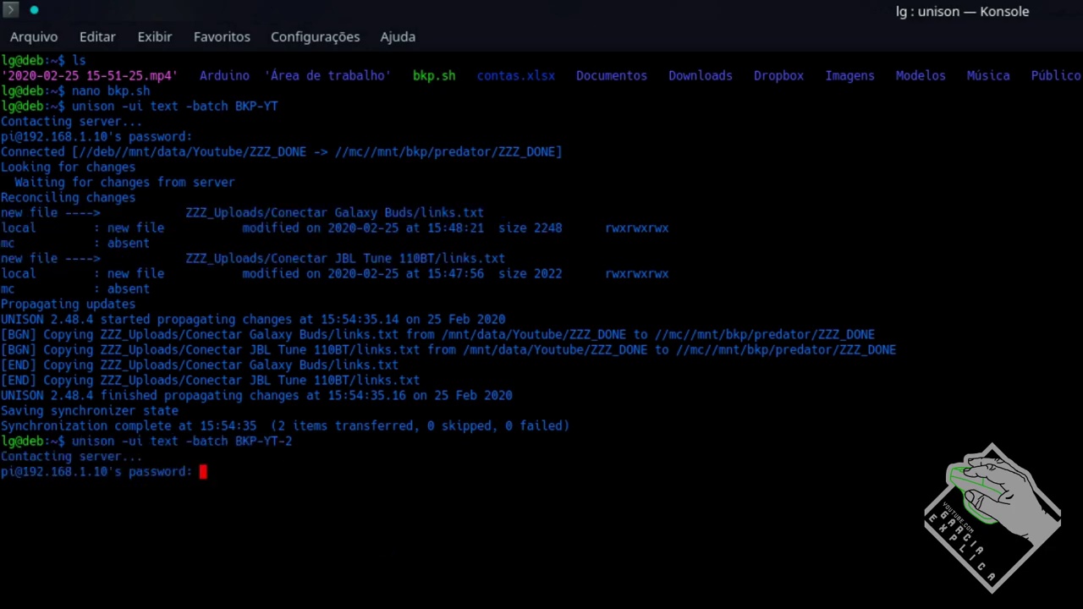
{"action": "key", "text": "Return"}
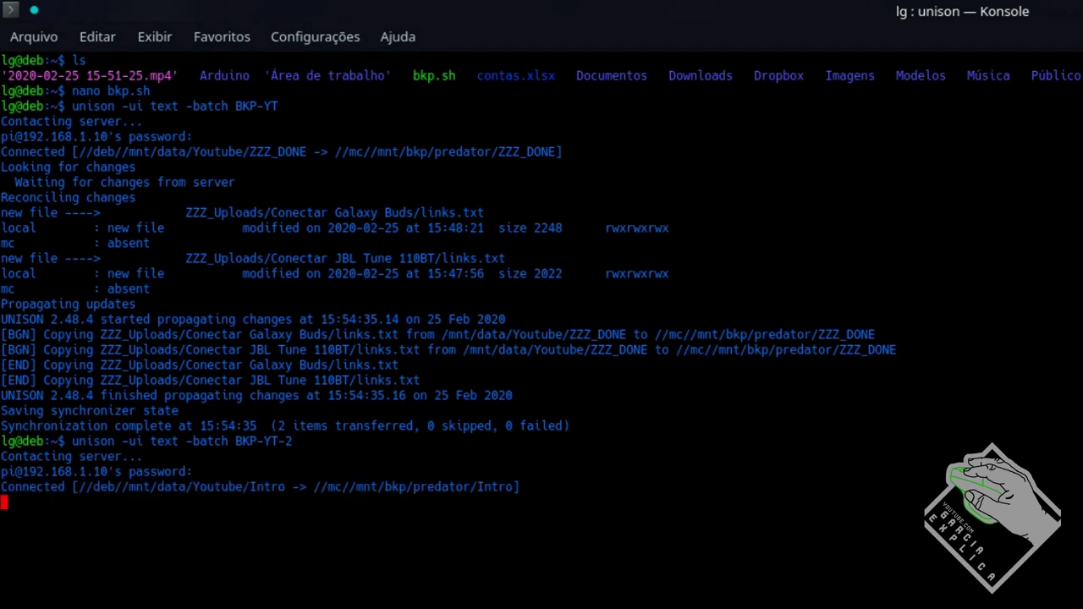
{"action": "left_click_drag", "start_coordinate": [15, 548], "coordinate": [329, 551]}
{"action": "left_click", "coordinate": [133, 551]}
{"action": "left_click", "coordinate": [373, 549]}
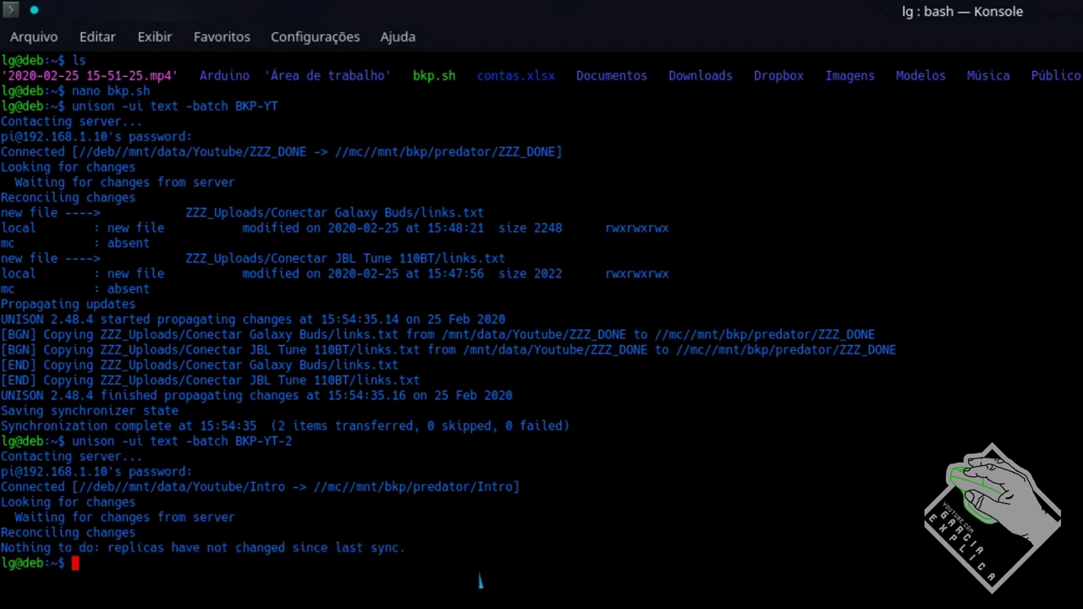
Switch to VNC Viewer and check for links.txt in the Conectar Galaxy Buds and Conectar JBL Tune 110BT backup folders
{"action": "key", "text": "alt+Tab"}
{"action": "double_click", "coordinate": [552, 372]}
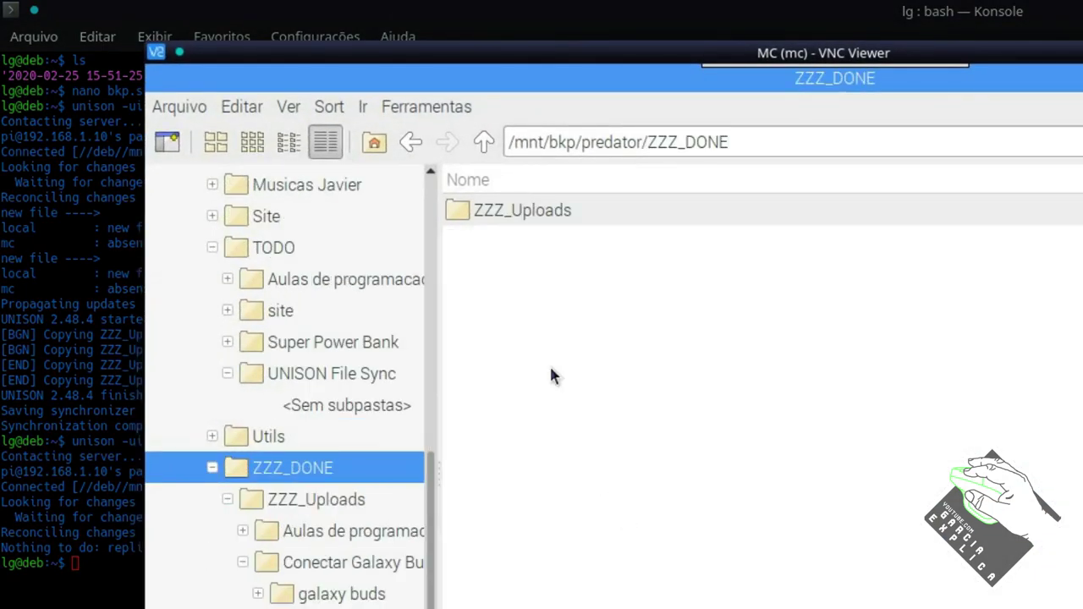
{"action": "double_click", "coordinate": [529, 211]}
{"action": "double_click", "coordinate": [536, 243]}
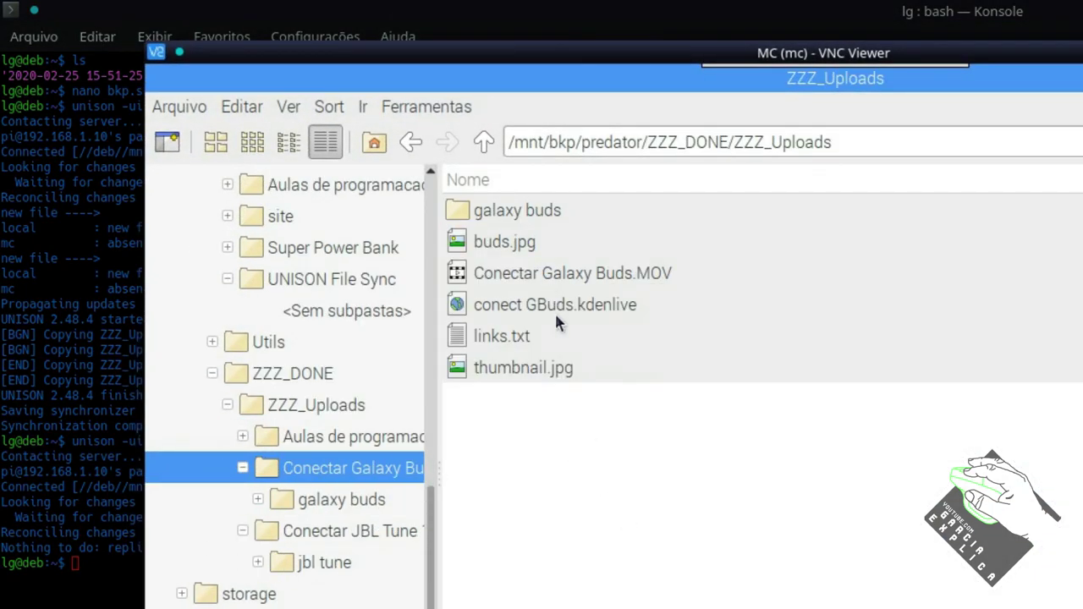
{"action": "left_click", "coordinate": [520, 336]}
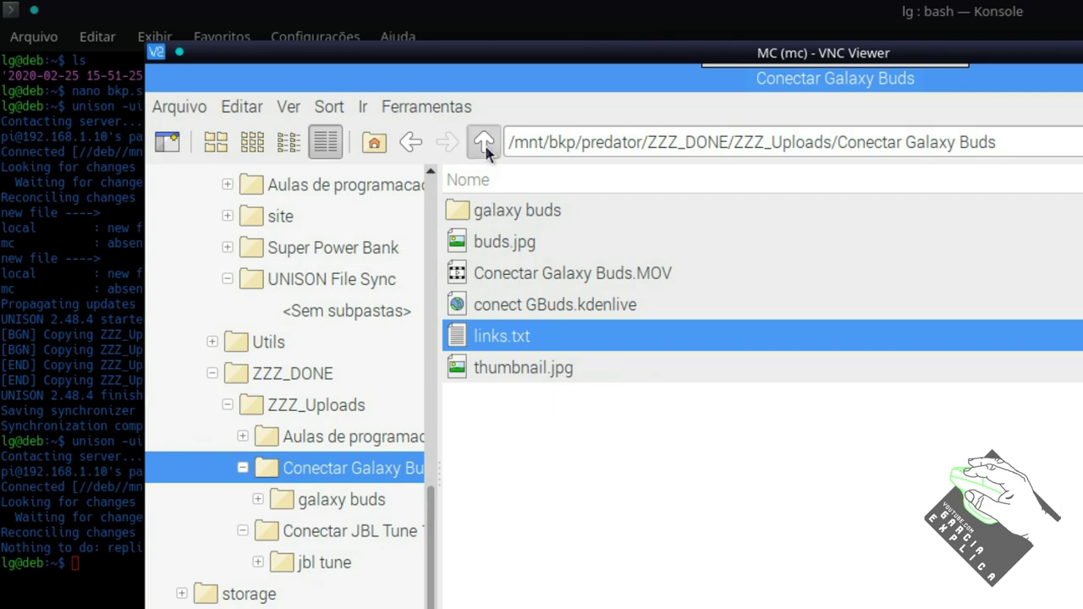
{"action": "left_click", "coordinate": [484, 141]}
{"action": "double_click", "coordinate": [529, 283]}
{"action": "left_click", "coordinate": [507, 305]}
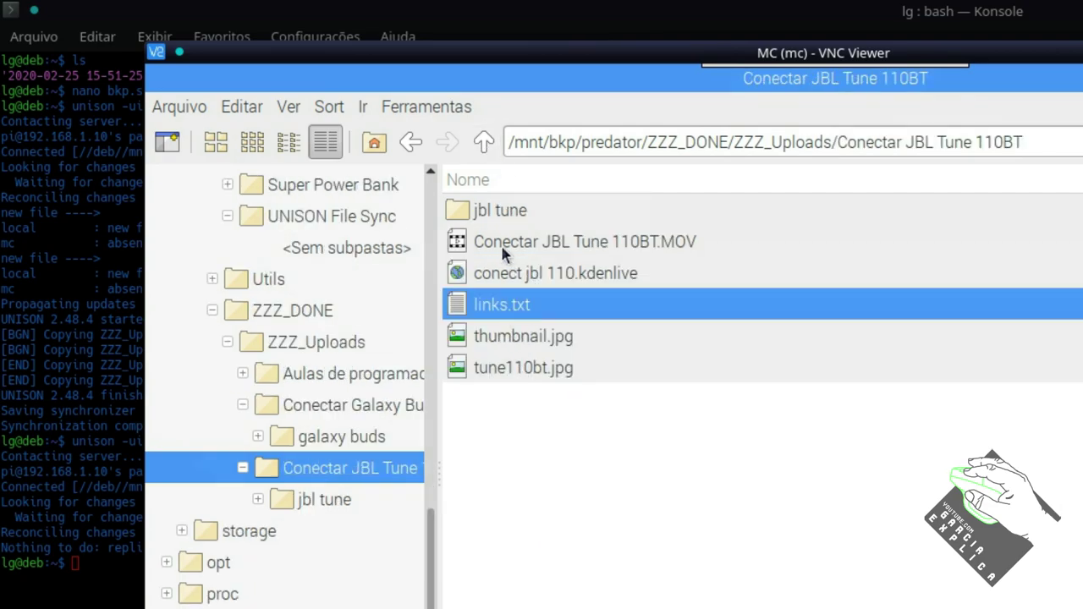
Go back up to the /mnt/bkp/predator folder in the remote file manager
{"action": "left_click", "coordinate": [484, 144]}
{"action": "left_click", "coordinate": [484, 144]}
{"action": "left_click", "coordinate": [484, 143]}
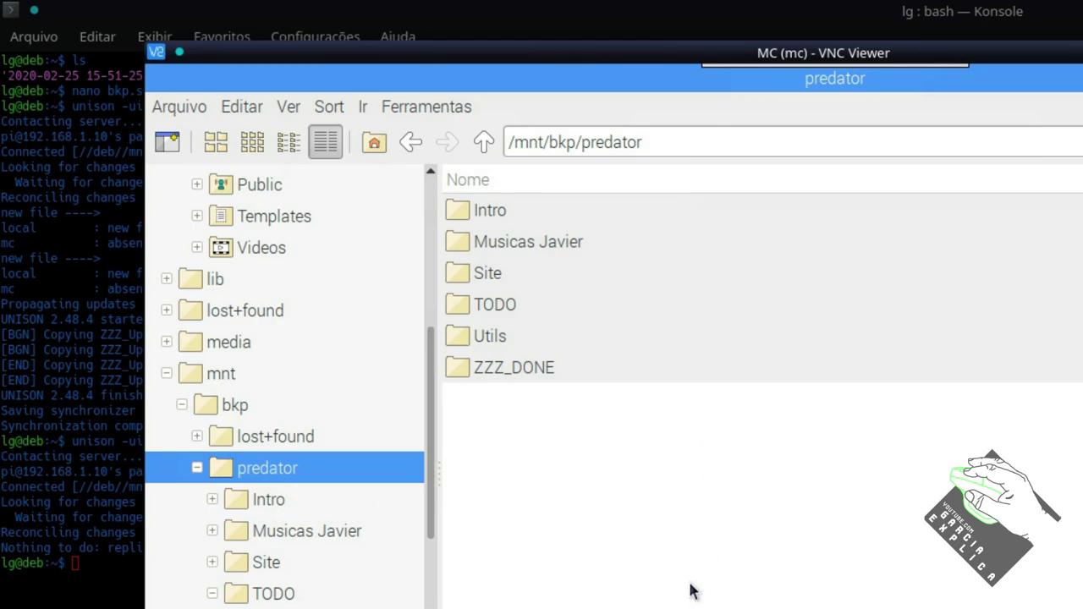
Switch to Konsole, open bkp.sh in nano, add the line unison -ui text -batch BKP-YT-6, then save and exit
{"action": "key", "text": "alt+Tab"}
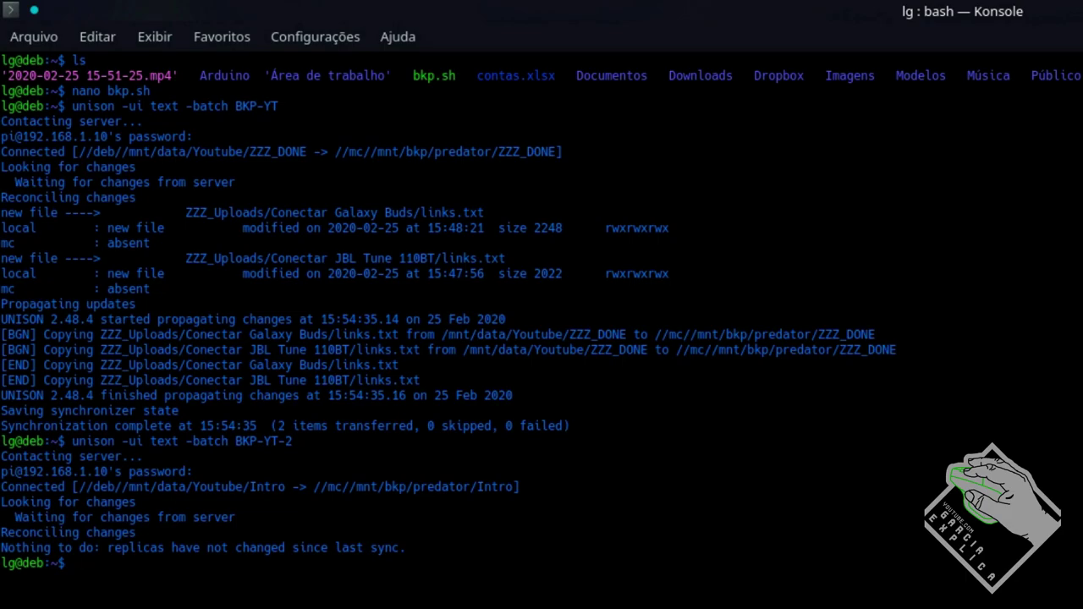
{"action": "key", "text": "Up"}
{"action": "key", "text": "Up"}
{"action": "key", "text": "Up"}
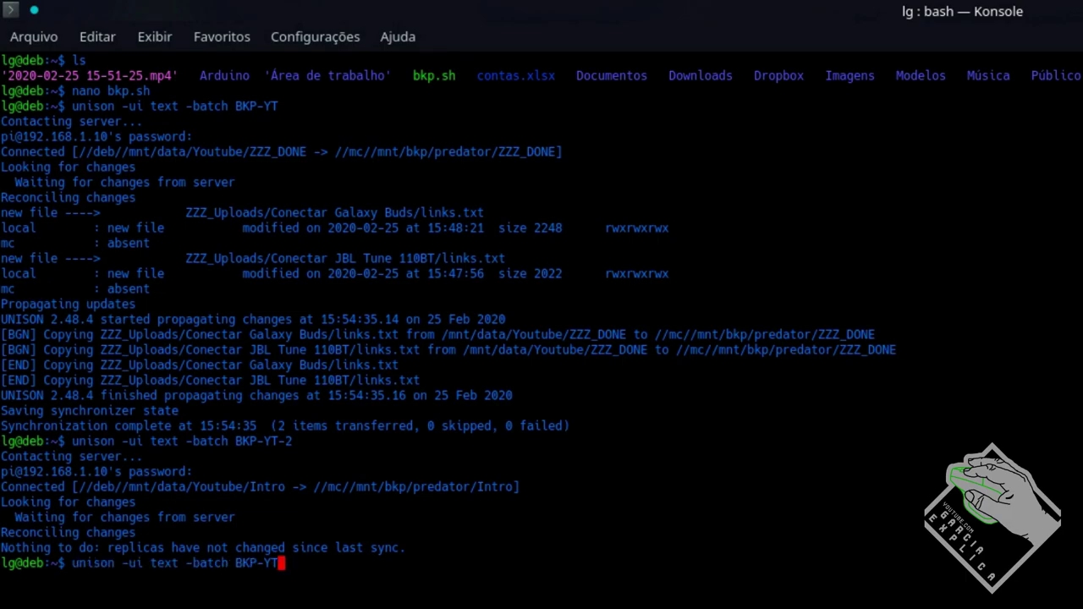
{"action": "key", "text": "Return"}
{"action": "key", "text": "Down"}
{"action": "key", "text": "Down"}
{"action": "key", "text": "Down"}
{"action": "key", "text": "Down"}
{"action": "key", "text": "Down"}
{"action": "type", "text": "un"}
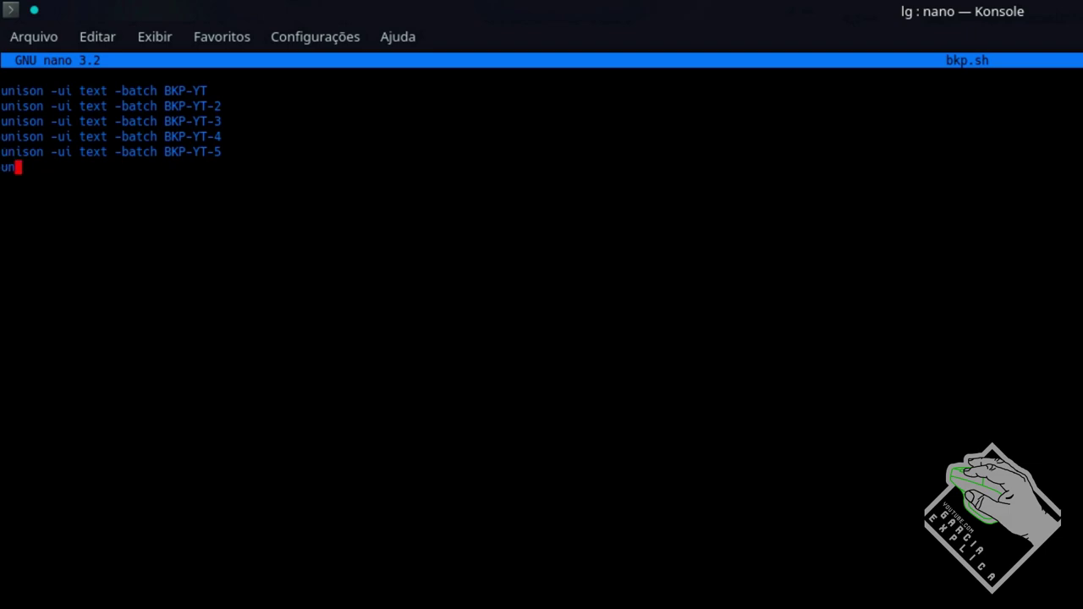
{"action": "type", "text": "ison -ui text "}
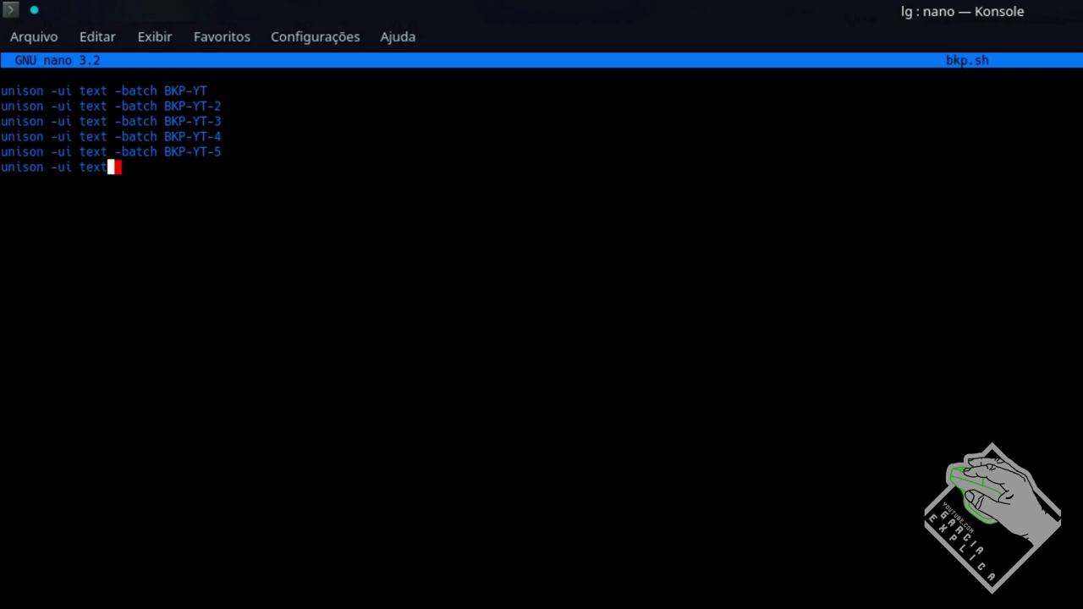
{"action": "type", "text": "-batch BKP-YT-6"}
{"action": "key", "text": "ctrl+x"}
{"action": "key", "text": "y"}
{"action": "key", "text": "Return"}
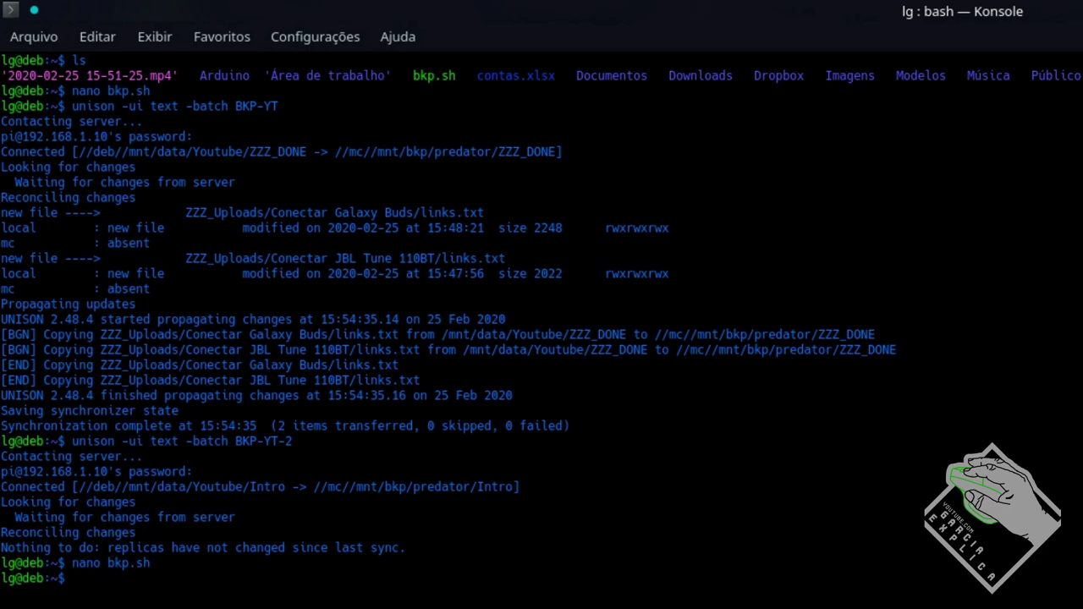
Make bkp.sh executable with sudo chmod +x, entering the sudo account password
{"action": "type", "text": "sudo chmod +x "}
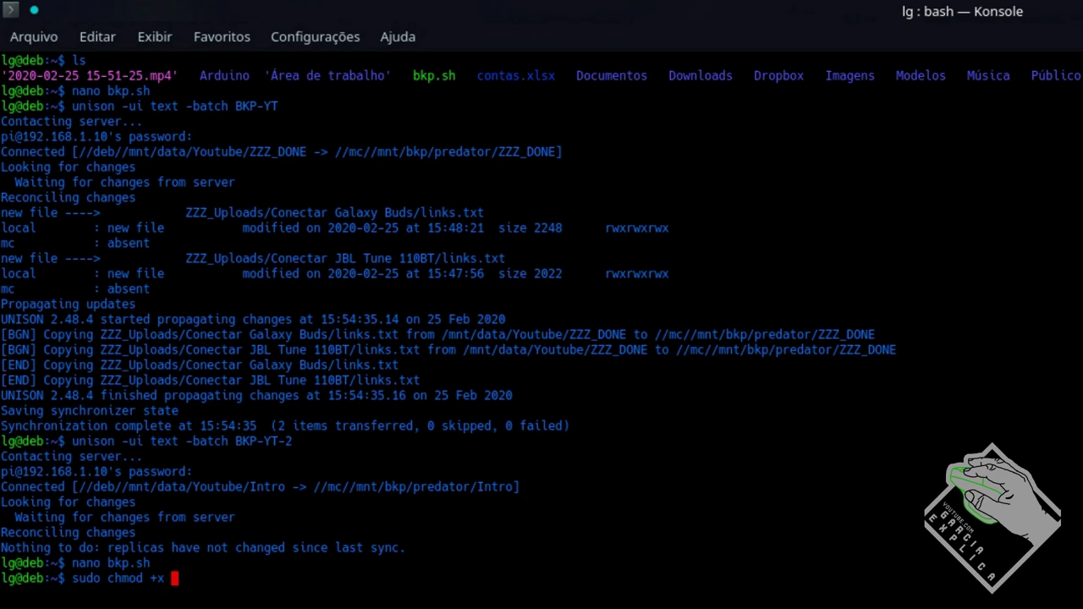
{"action": "type", "text": "b"}
{"action": "key", "text": "Tab"}
{"action": "key", "text": "Return"}
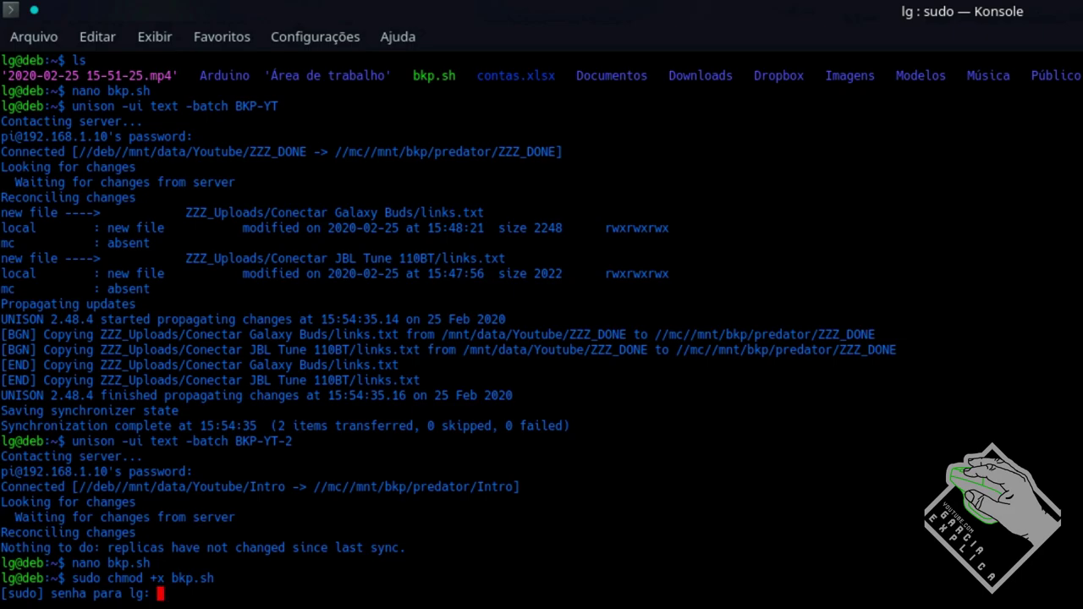
{"action": "key", "text": "Return"}
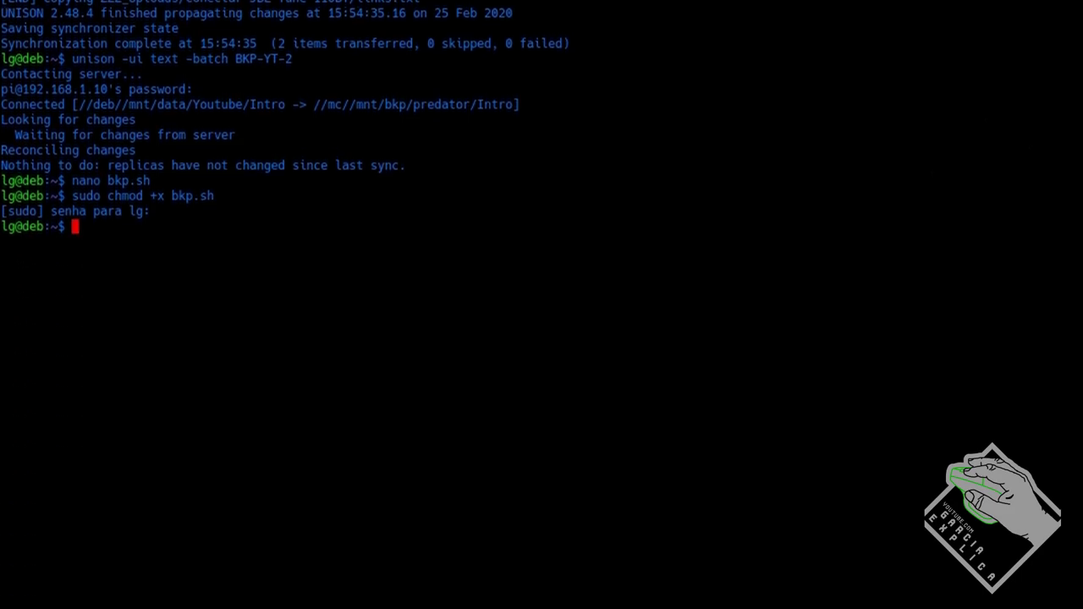
Run ./bkp.sh and enter the SSH account password for the ZZZ_DONE and Intro synchronizations, reviewing the status line between them
{"action": "type", "text": "./bkp.sh"}
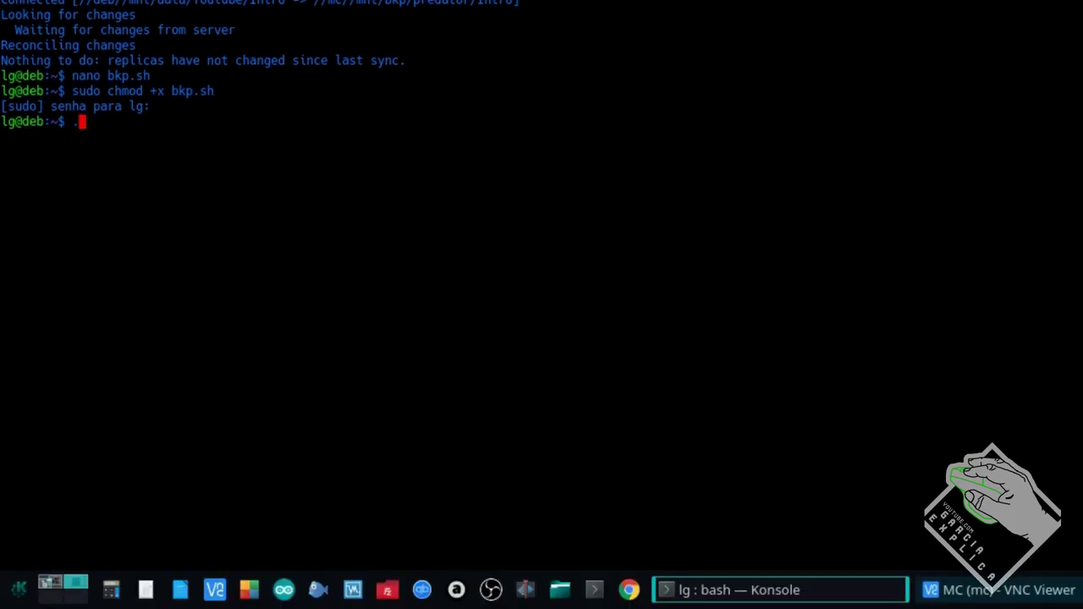
{"action": "key", "text": "Return"}
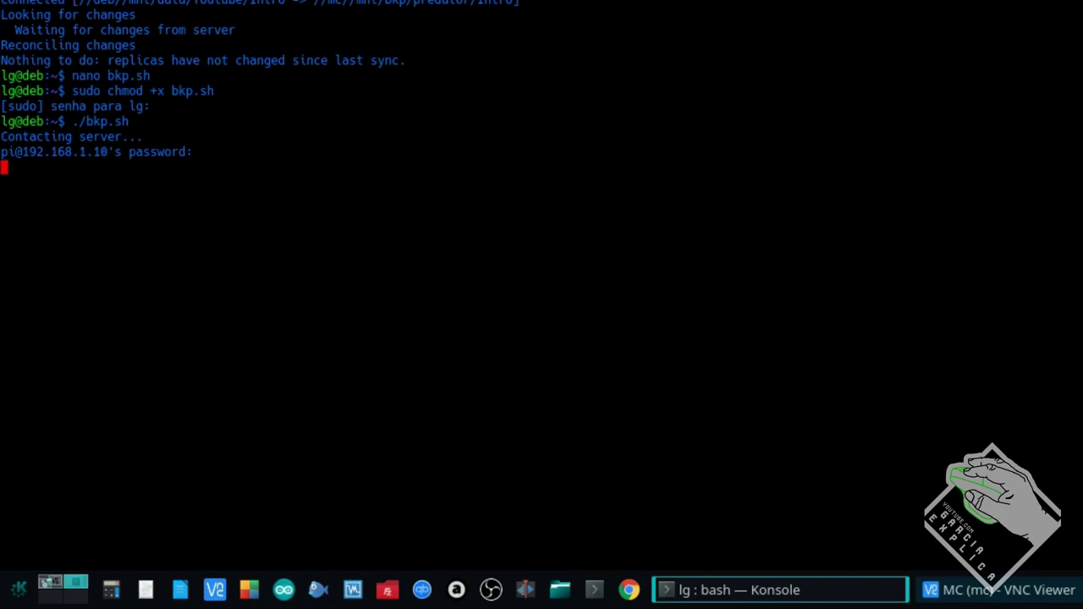
{"action": "key", "text": "Return"}
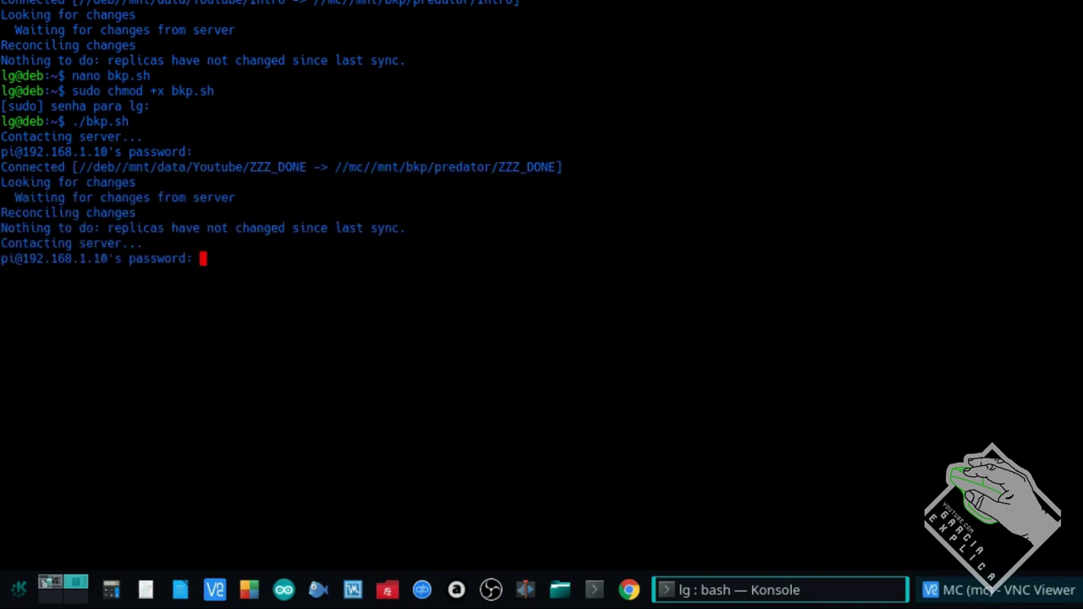
{"action": "left_click_drag", "start_coordinate": [7, 227], "coordinate": [122, 227]}
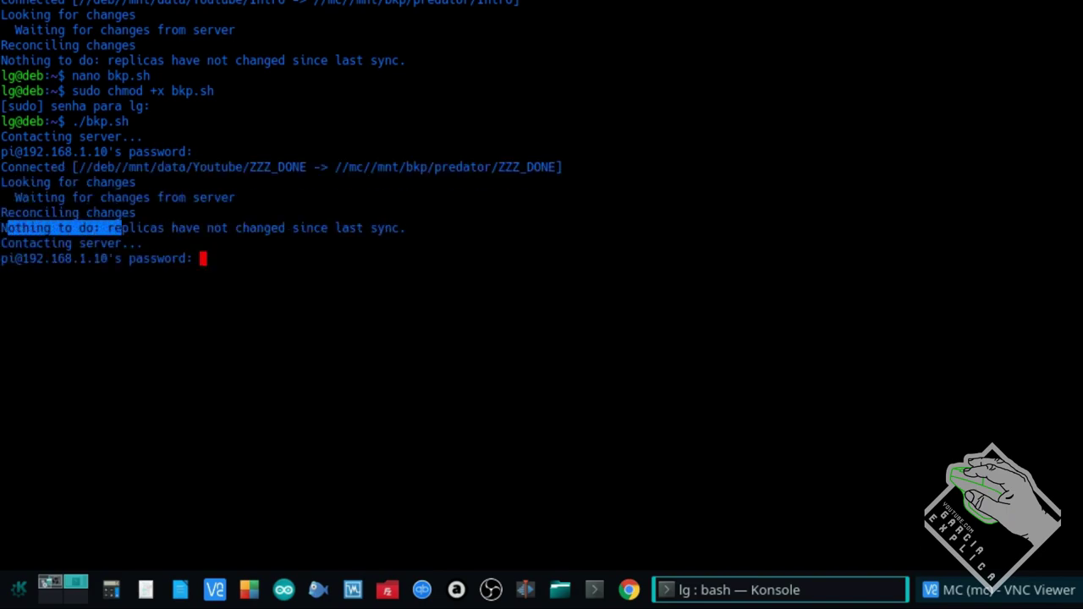
{"action": "left_click_drag", "start_coordinate": [9, 244], "coordinate": [201, 249]}
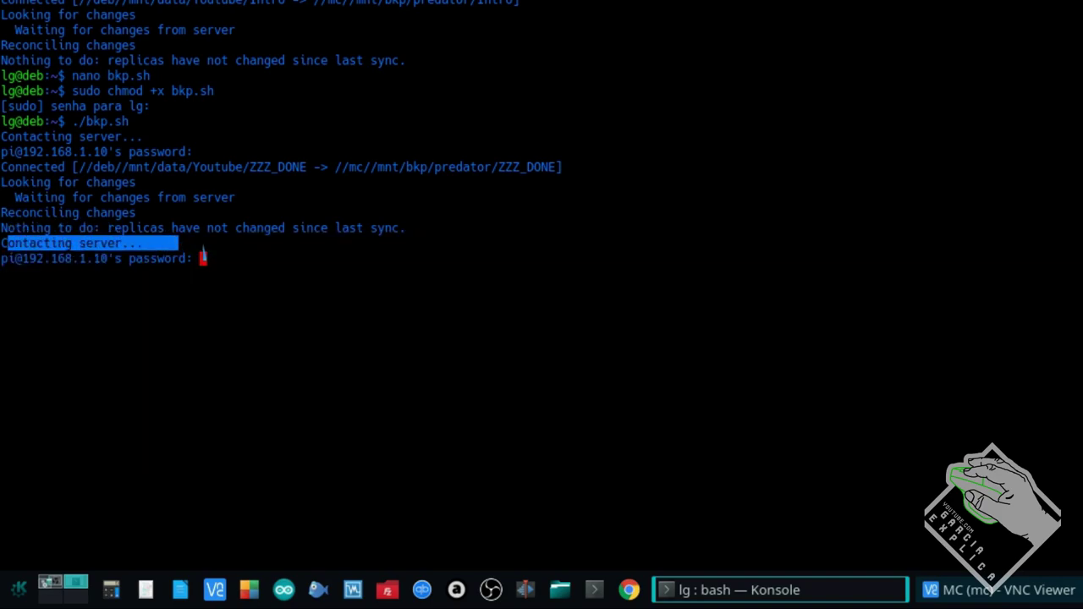
{"action": "left_click", "coordinate": [204, 256]}
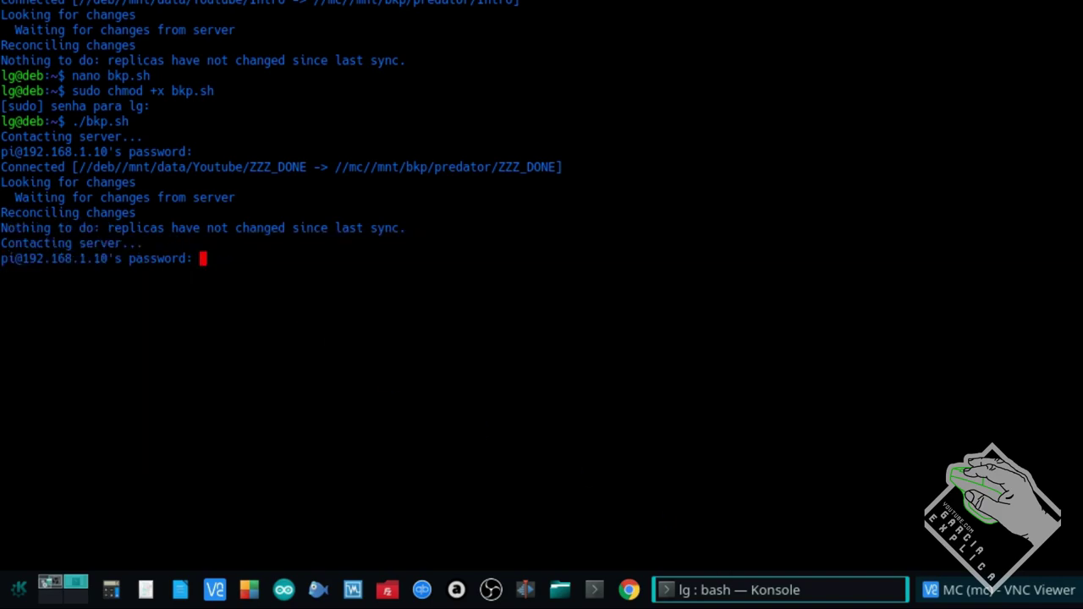
{"action": "key", "text": "Return"}
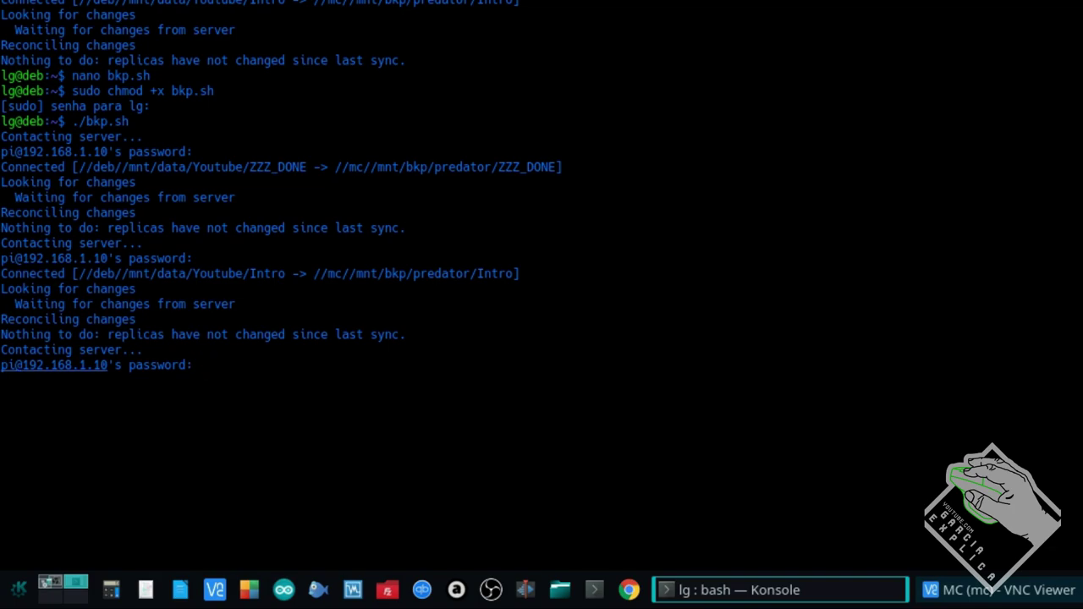
Enter the SSH account password for the script's Musicas Javier, Site and Utils synchronizations until the script ends
{"action": "left_click_drag", "start_coordinate": [22, 334], "coordinate": [173, 335]}
{"action": "left_click", "coordinate": [58, 359]}
{"action": "left_click_drag", "start_coordinate": [109, 365], "coordinate": [115, 349]}
{"action": "left_click_drag", "start_coordinate": [51, 364], "coordinate": [175, 365]}
{"action": "left_click", "coordinate": [218, 374]}
{"action": "key", "text": "Return"}
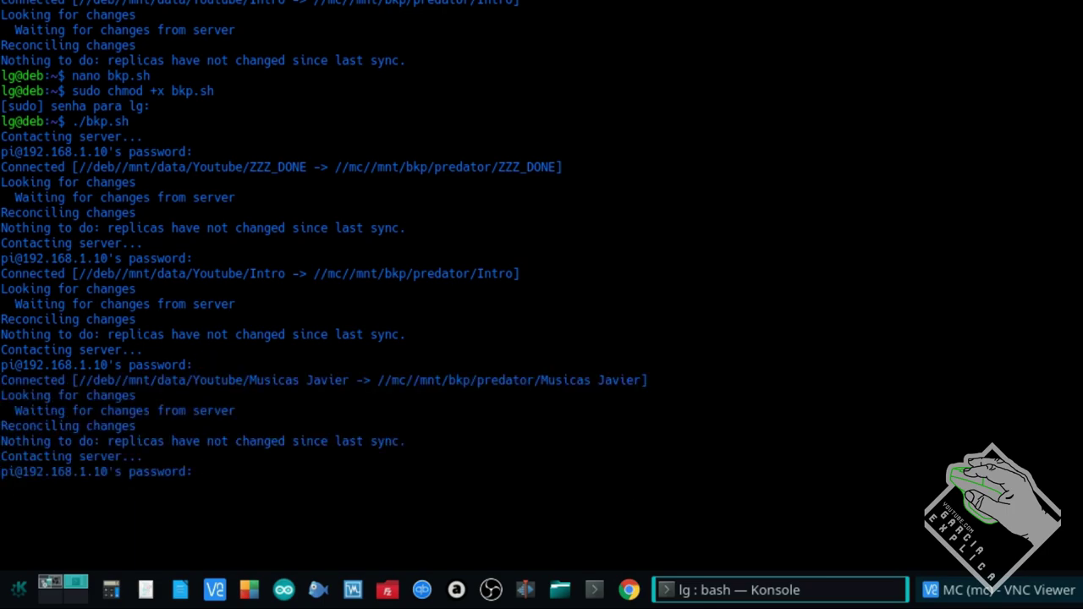
{"action": "key", "text": "Return"}
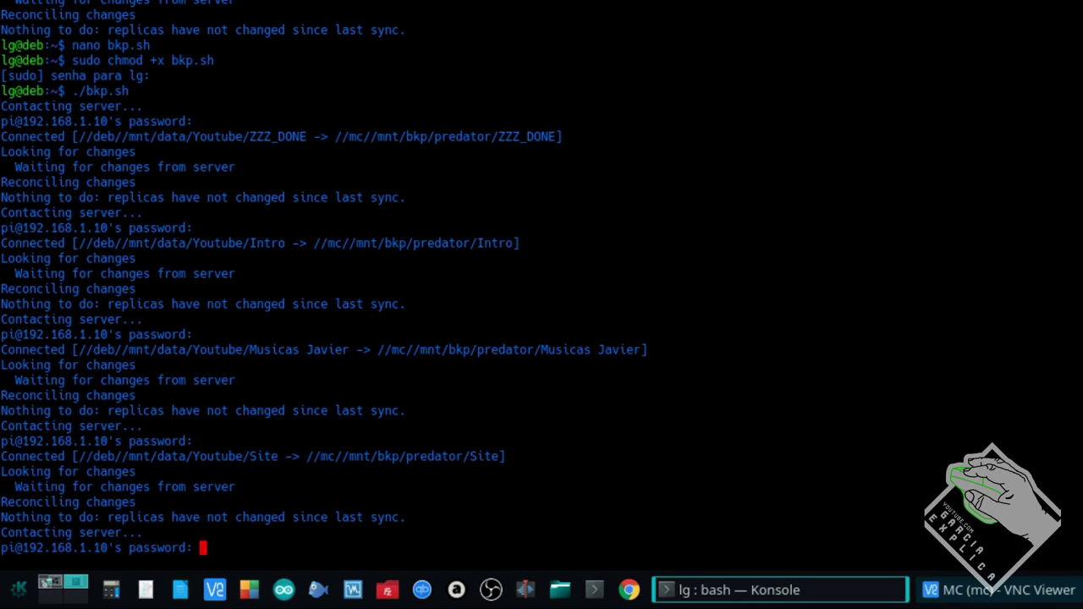
{"action": "key", "text": "Return"}
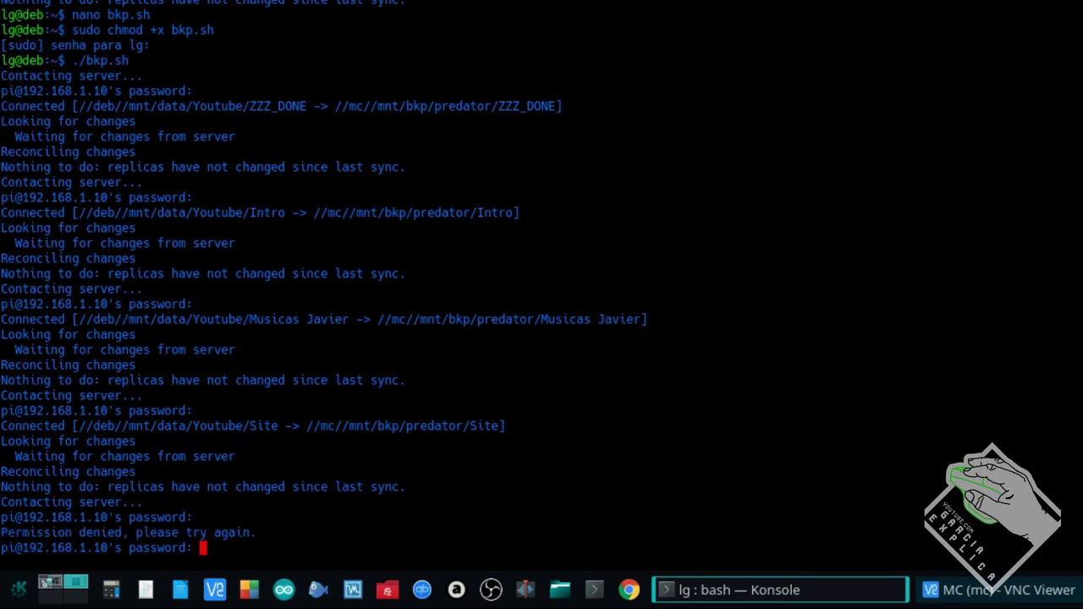
{"action": "key", "text": "Return"}
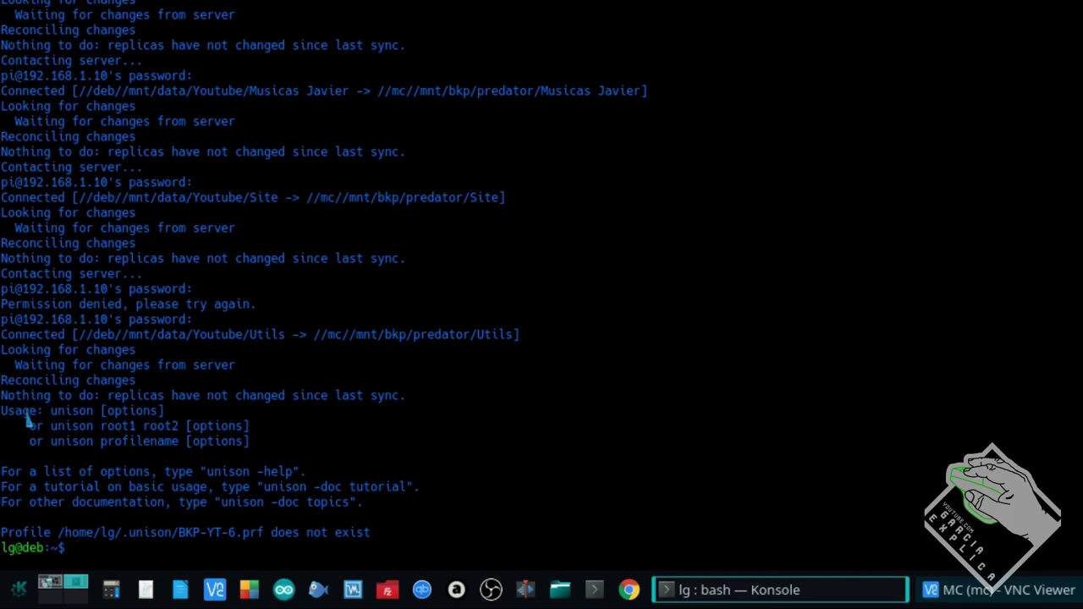
{"action": "left_click_drag", "start_coordinate": [110, 444], "coordinate": [93, 488]}
{"action": "left_click", "coordinate": [93, 490]}
{"action": "double_click", "coordinate": [95, 489]}
{"action": "left_click", "coordinate": [123, 494]}
{"action": "key", "text": "Up"}
{"action": "key", "text": "Down"}
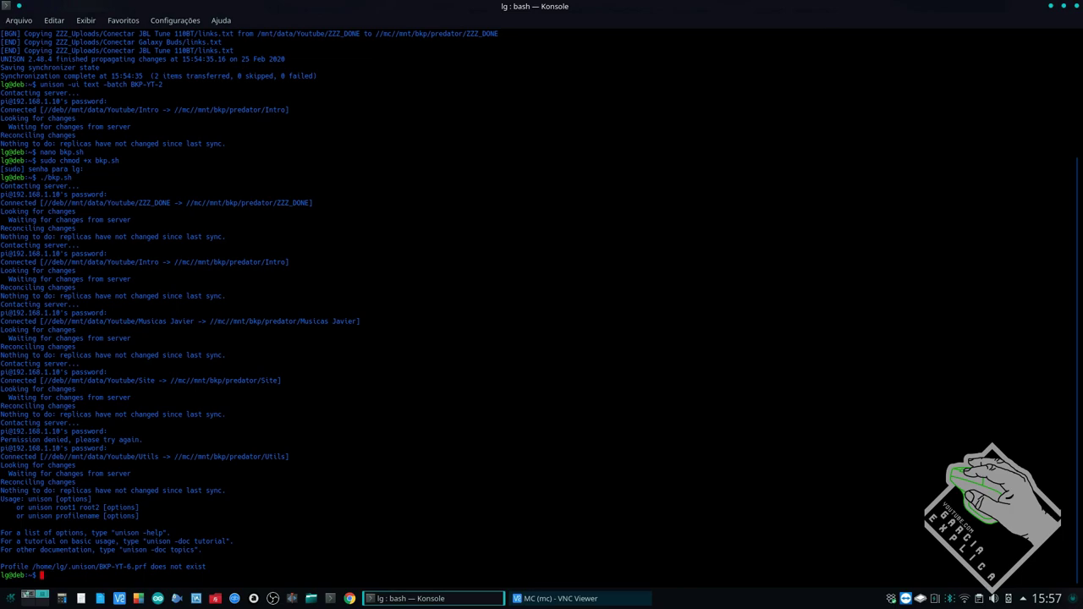
Try to edit the account's scheduled jobs with crontab -e, cancel the editor selection and close the terminal
{"action": "type", "text": "crontab -e"}
{"action": "key", "text": "Return"}
{"action": "key", "text": "Escape"}
{"action": "key", "text": "ctrl+c"}
{"action": "key", "text": "ctrl+c"}
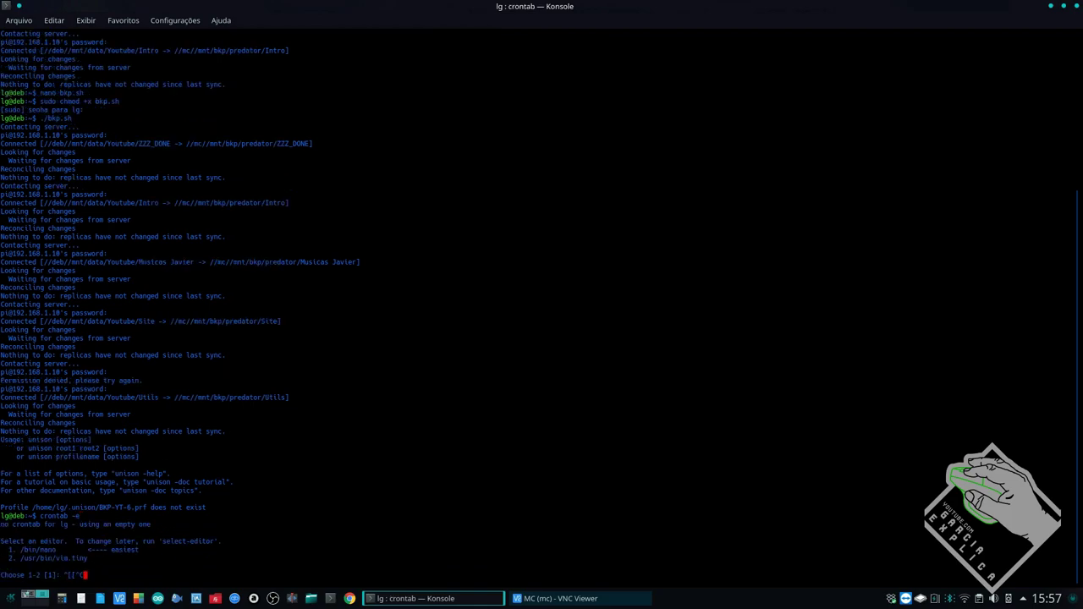
{"action": "key", "text": "ctrl+c"}
{"action": "key", "text": "ctrl+c"}
{"action": "key", "text": "ctrl+c"}
{"action": "key", "text": "ctrl+c"}
{"action": "key", "text": "alt+F4"}
{"action": "key", "text": "Return"}
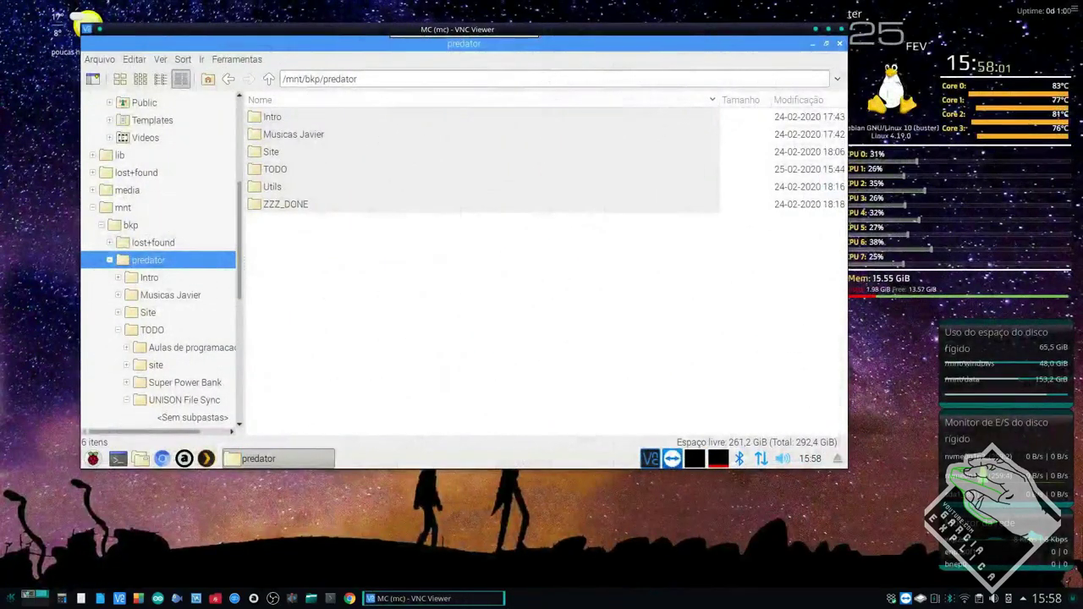
Open a new terminal and load bkp.sh in nano
{"action": "left_click_drag", "start_coordinate": [393, 34], "coordinate": [448, 66]}
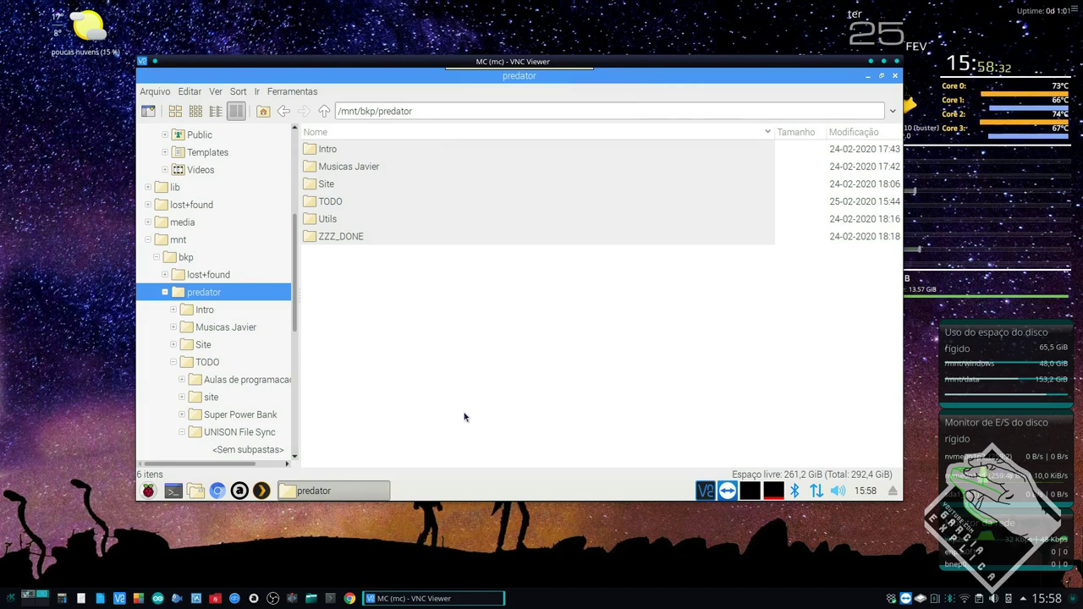
{"action": "key", "text": "ctrl+alt+t"}
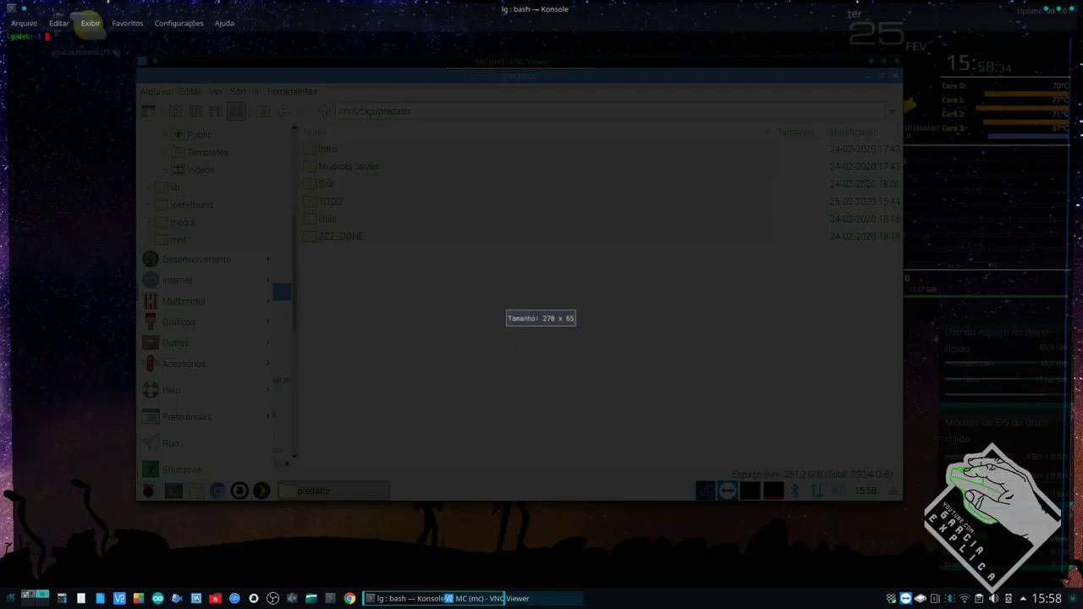
{"action": "type", "text": "nano bkp.sh"}
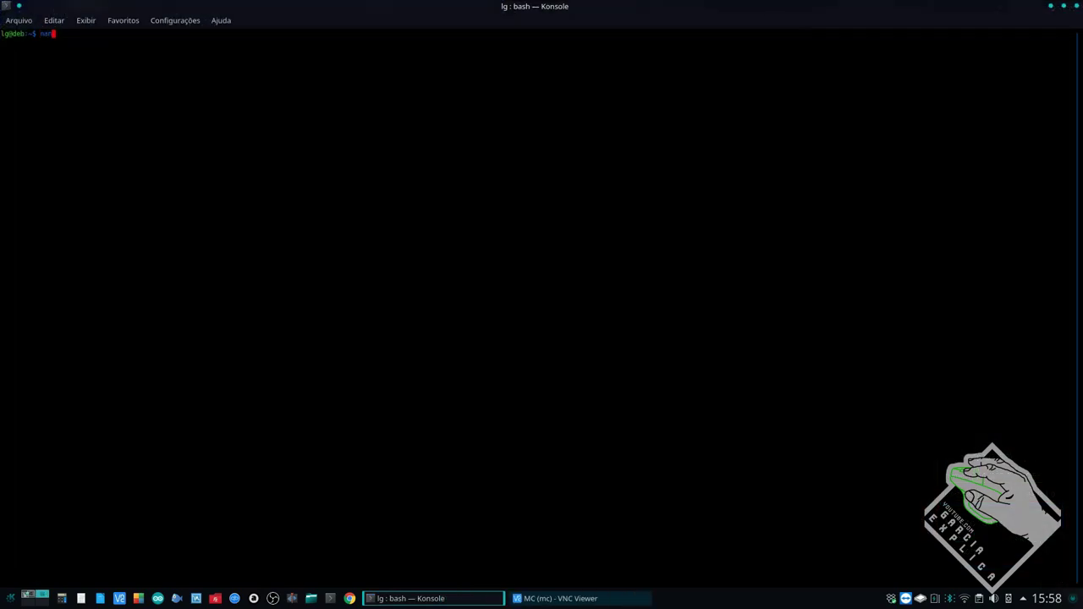
{"action": "key", "text": "Return"}
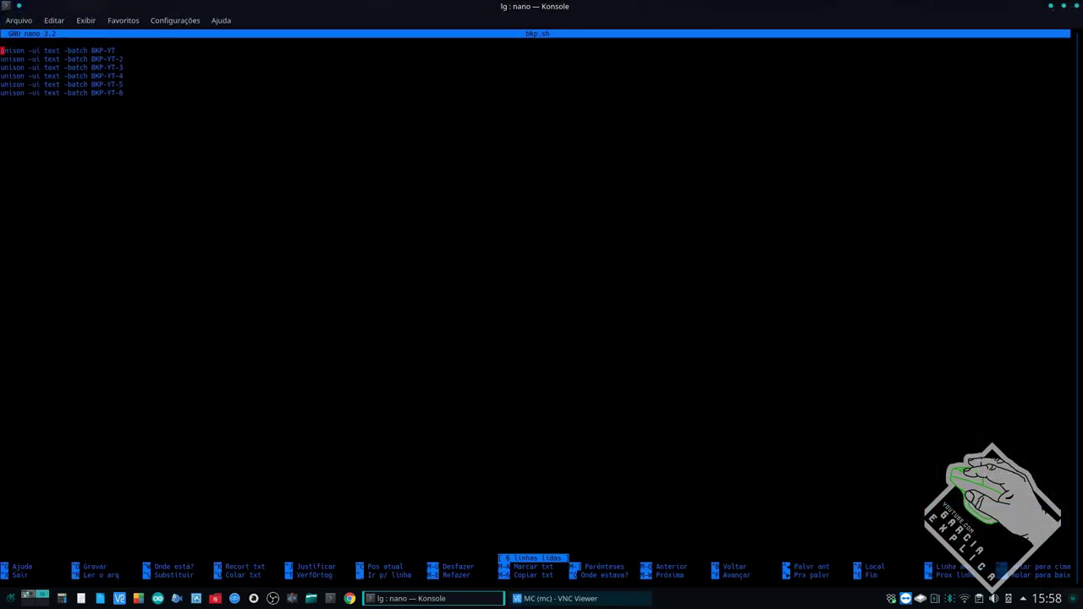